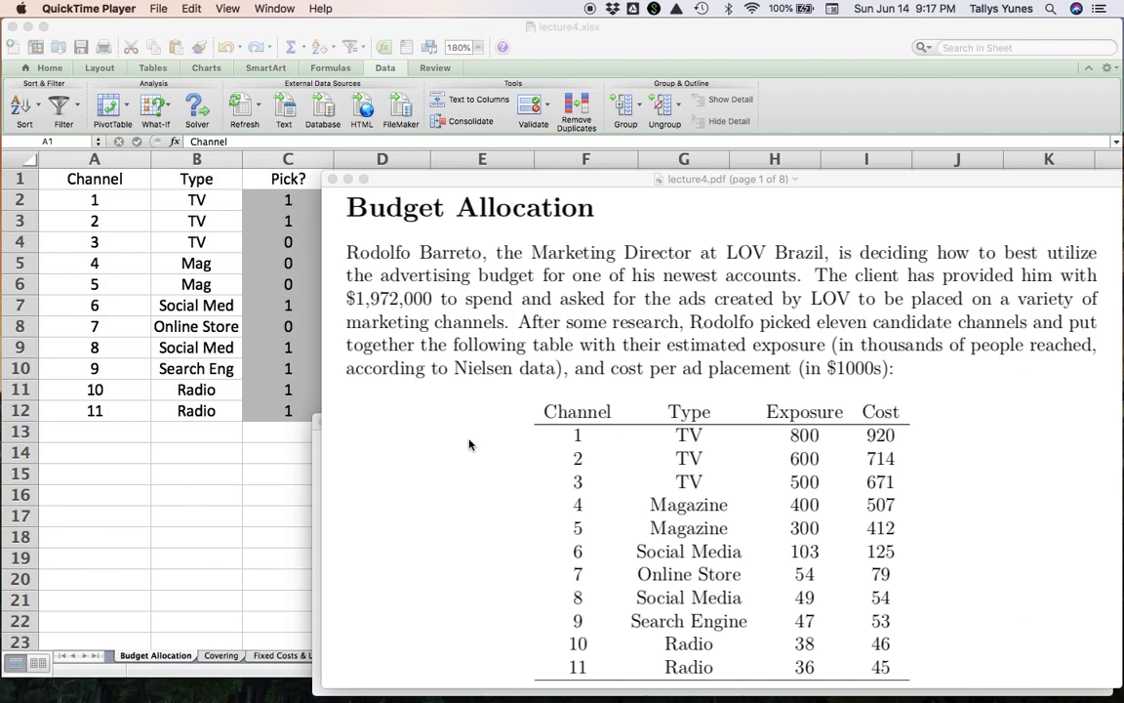
Step: Review the Budget Allocation sheet, then switch to lecture4.pdf in Preview and read the Counting and Logical Conditions requirements
left_click(202, 417)
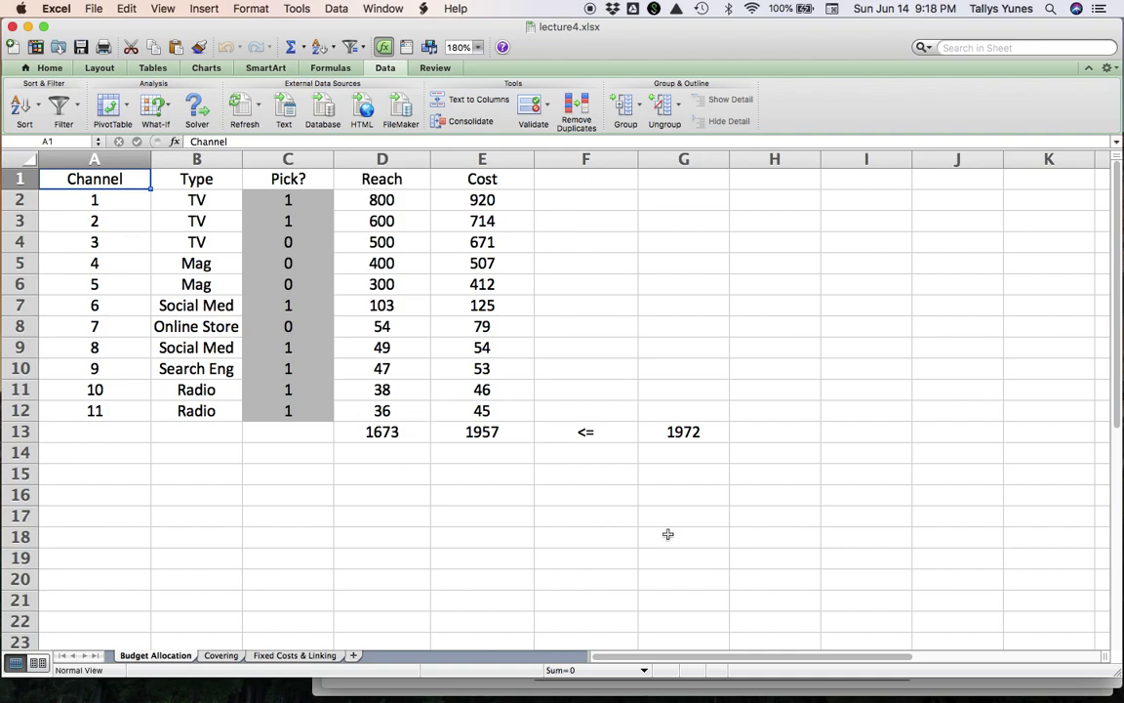
key("super+Tab")
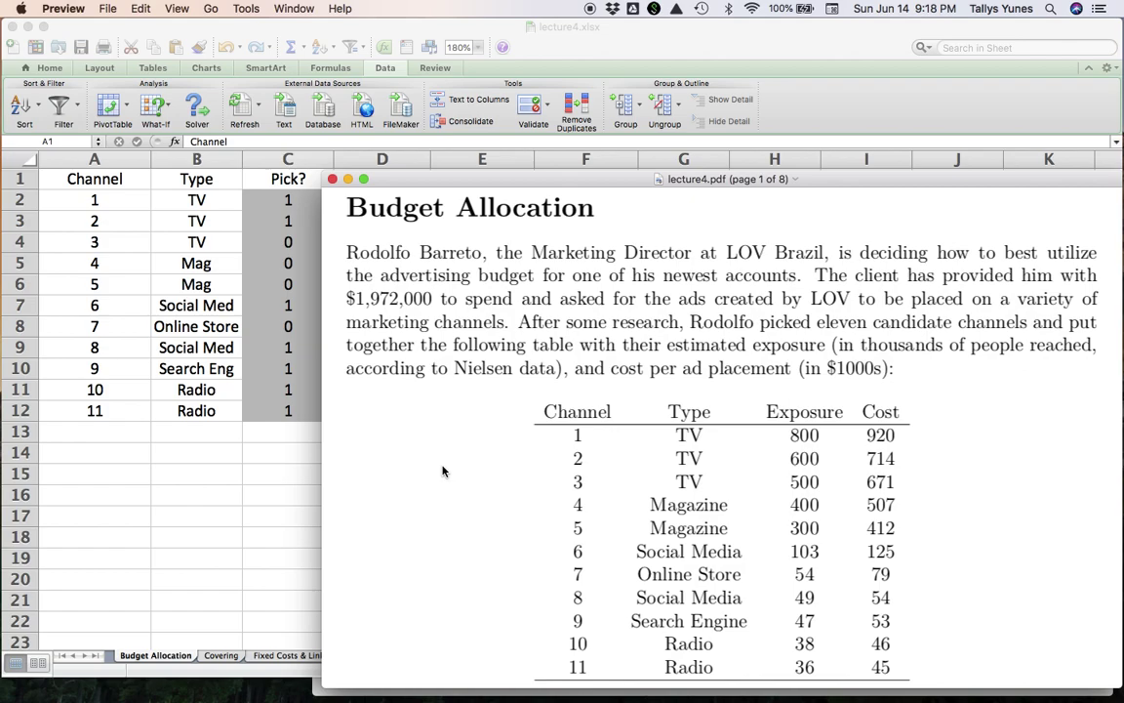
scroll(442, 471, "down", 15)
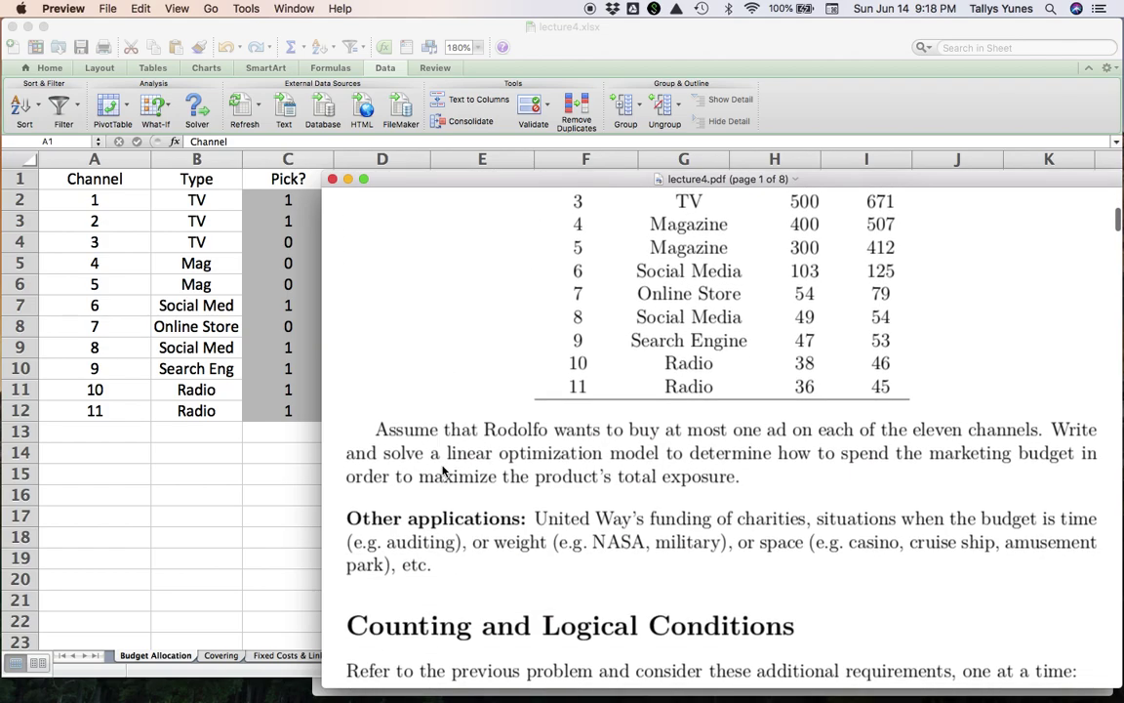
scroll(442, 471, "down", 2)
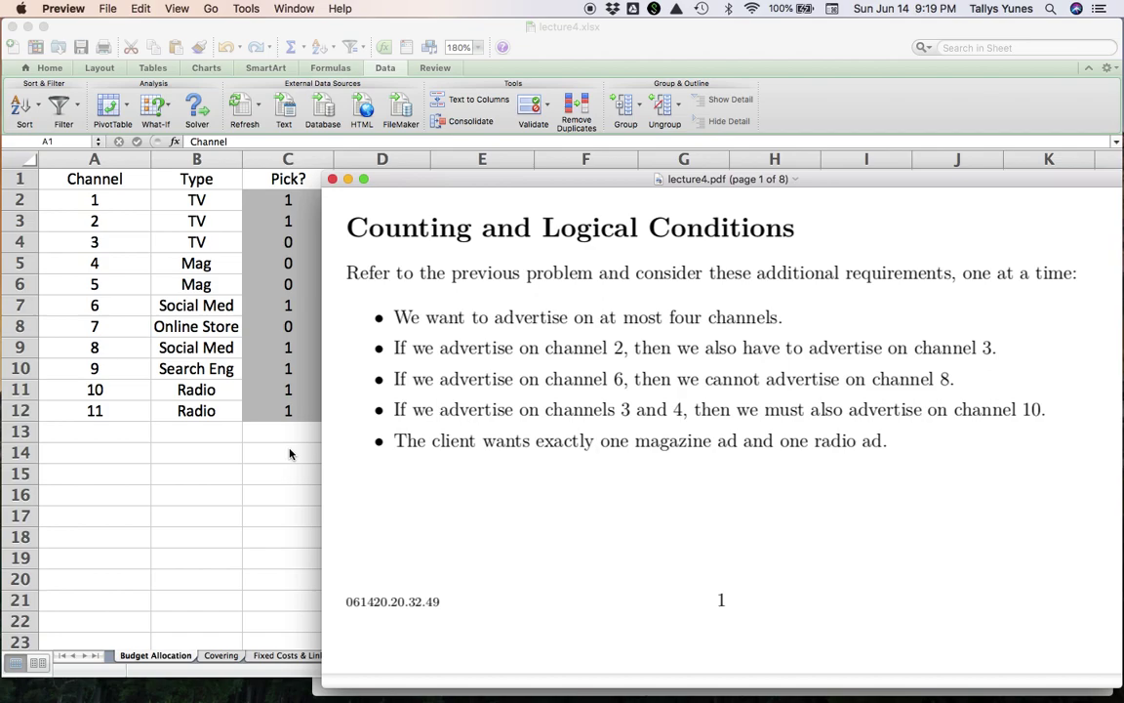
Step: Switch back to Excel and enter =SUM(C2:C12) in cell C15 to count the picked channels
left_click(289, 453)
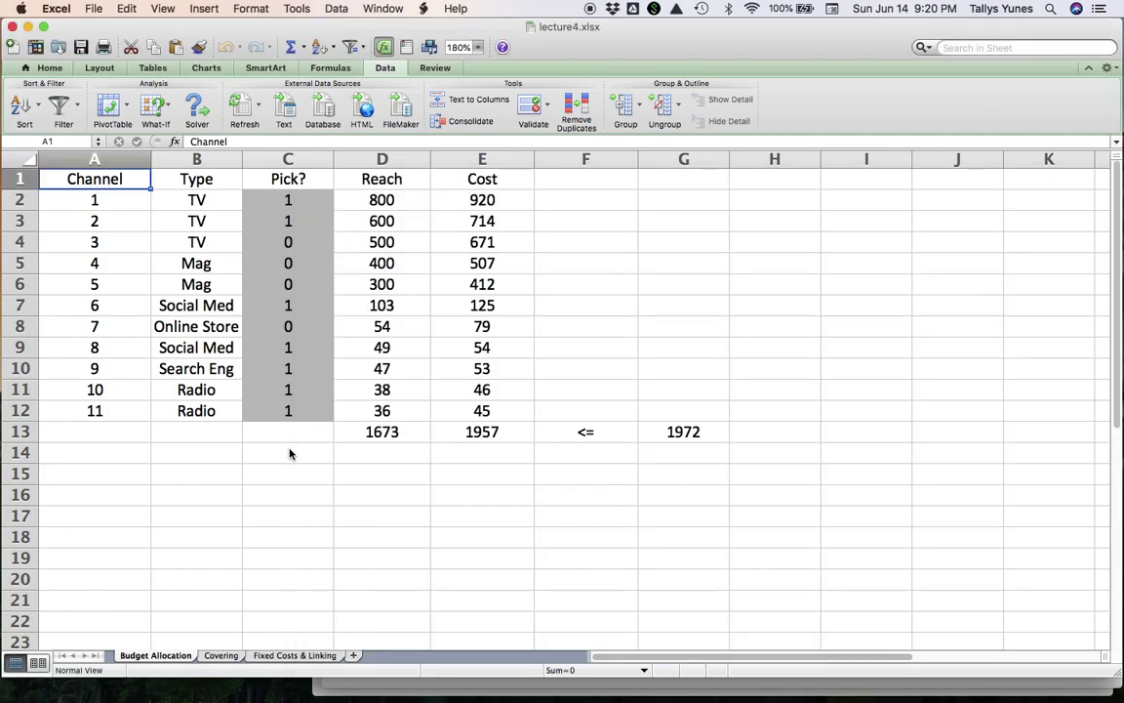
left_click(290, 475)
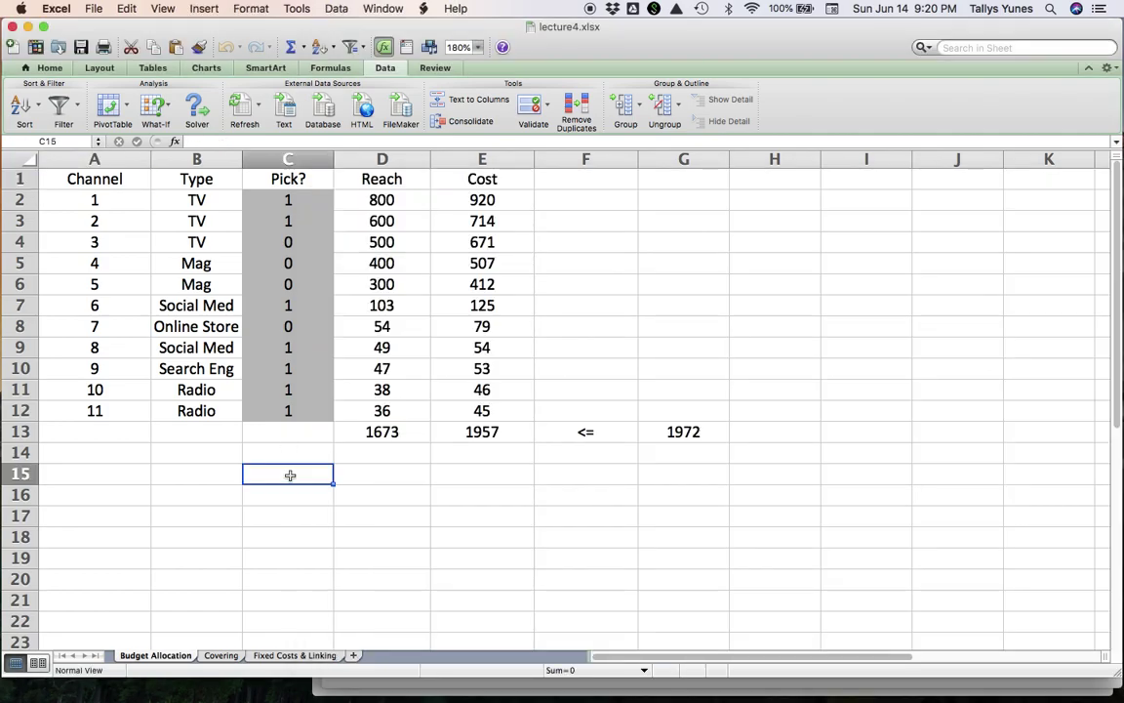
type("=sum(")
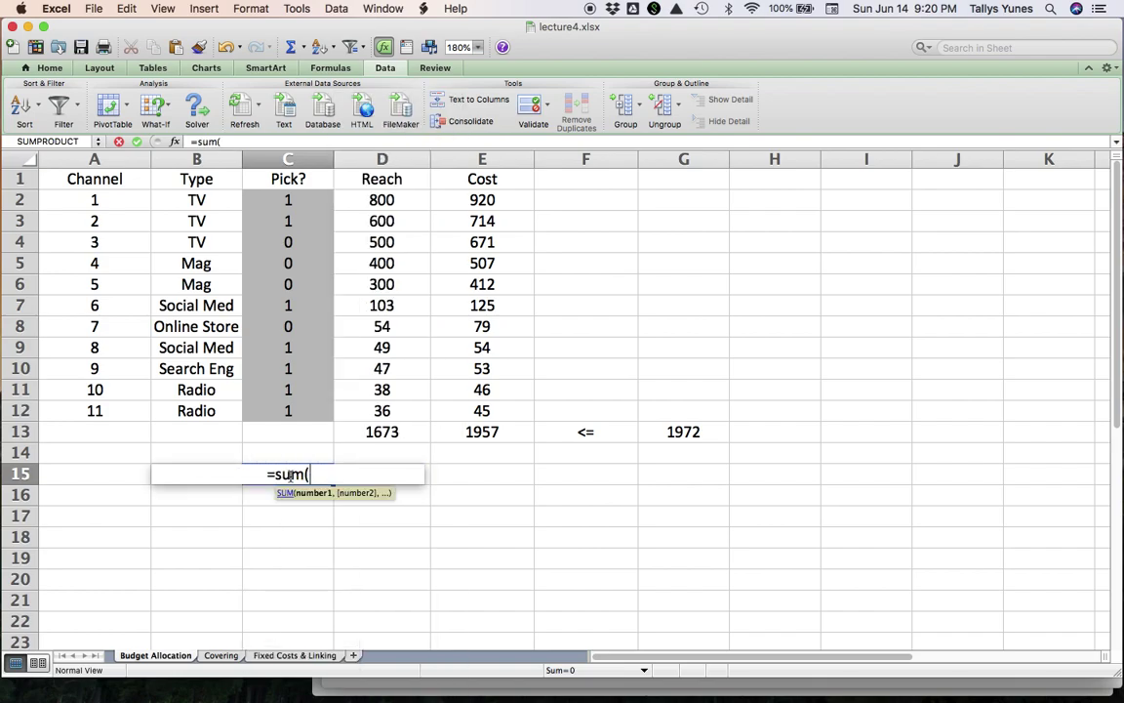
left_click(313, 201)
left_click_drag(313, 201, 304, 411)
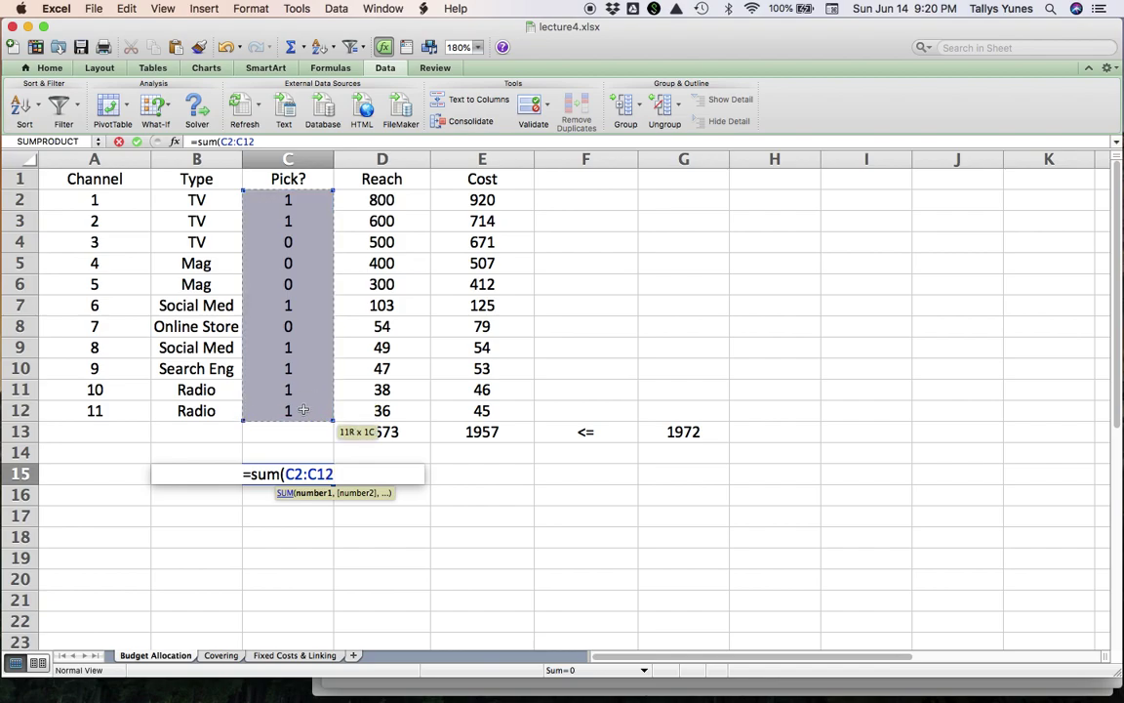
type(")")
key("Return")
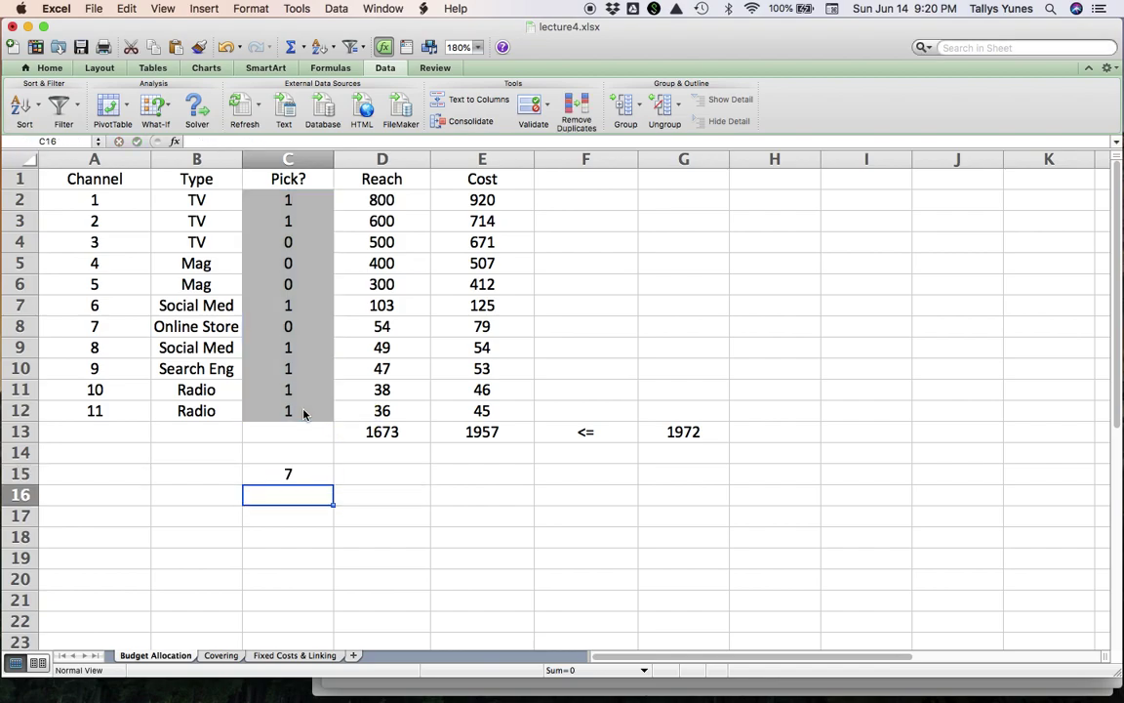
key("Up")
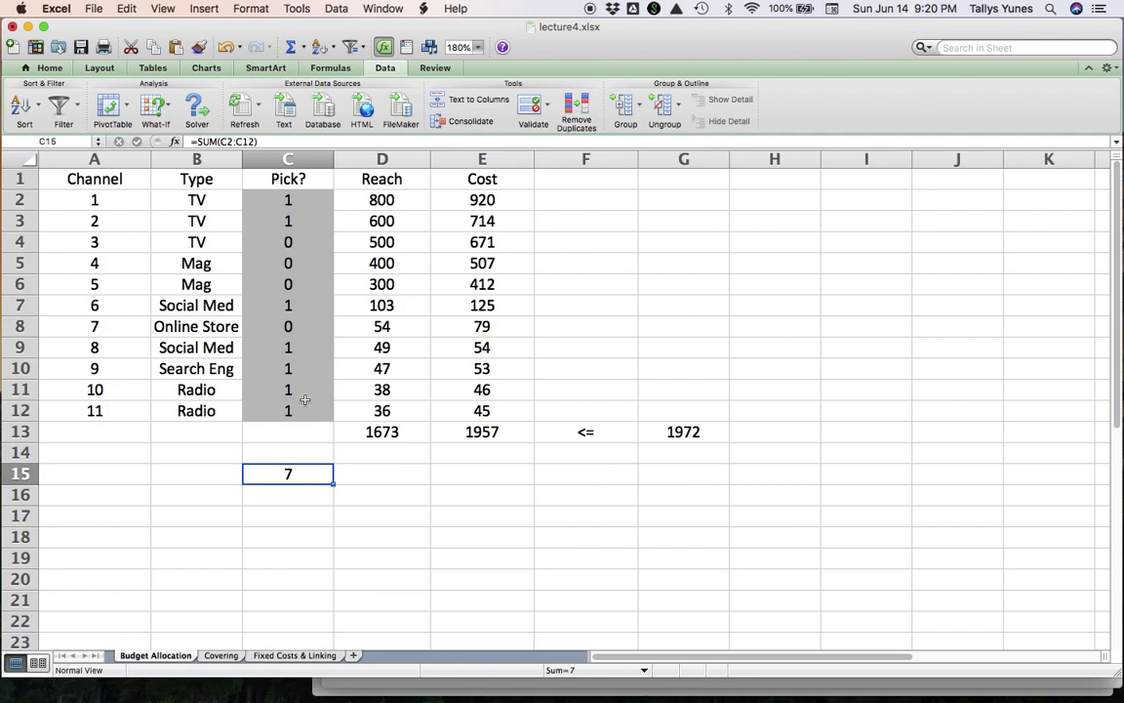
Step: Complete the channel-count condition in row 15 with <= in D15 and the limit 4 in E15
left_click(377, 479)
type("<=")
key("Tab")
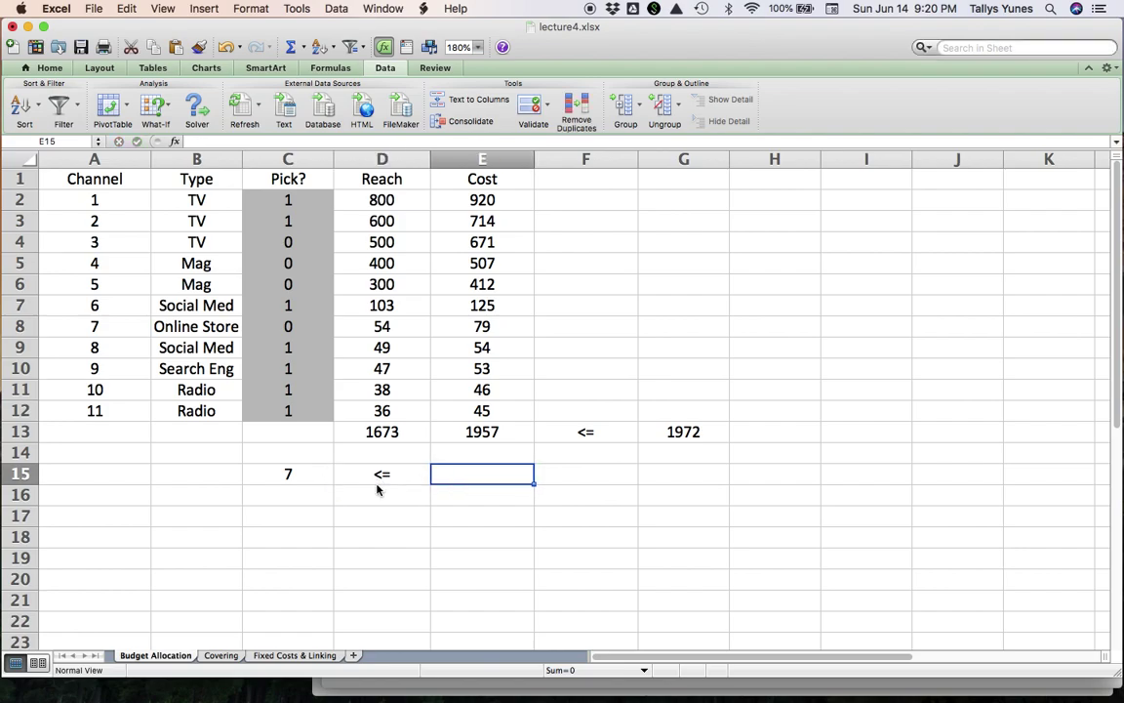
type("4")
key("Left")
key("Left")
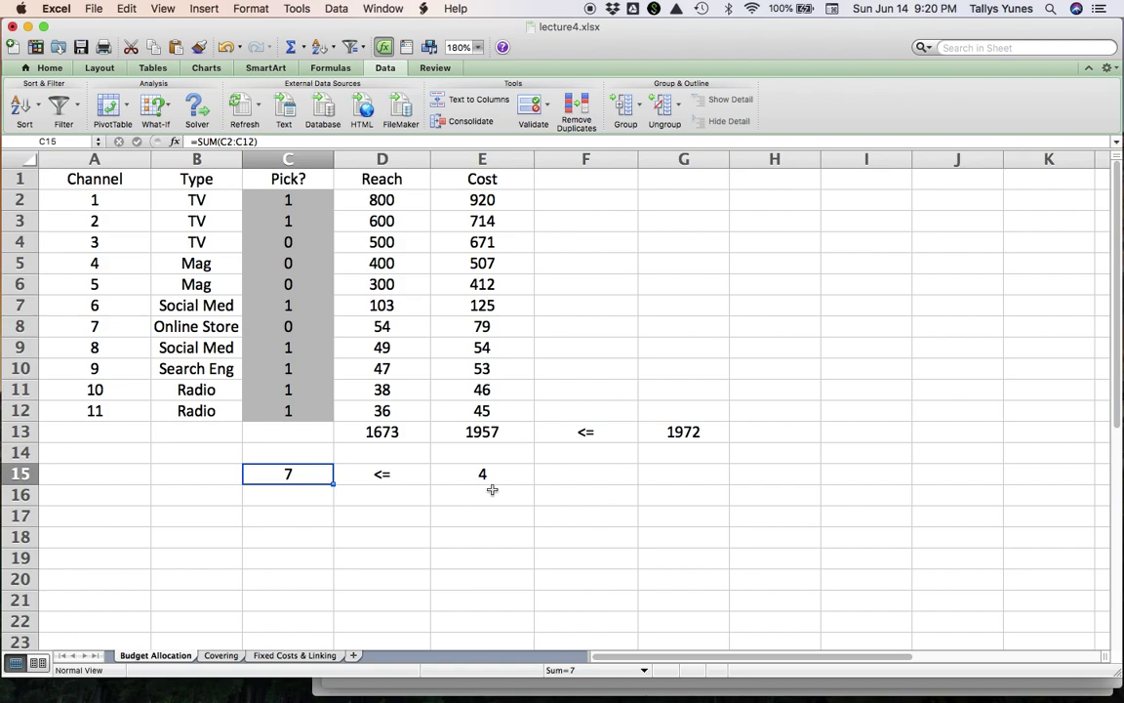
Step: Inspect the limit in E15 and the cell range summed by the formula in C15
left_click(491, 482)
key("Left")
key("Left")
key("F2")
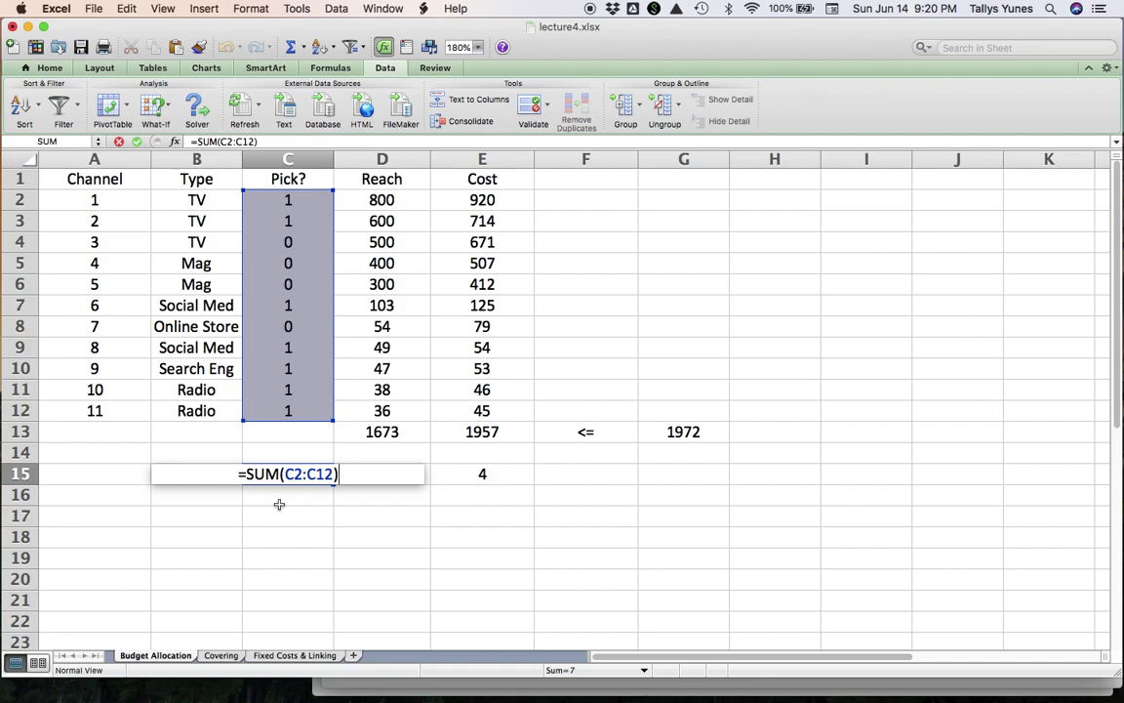
key("Escape")
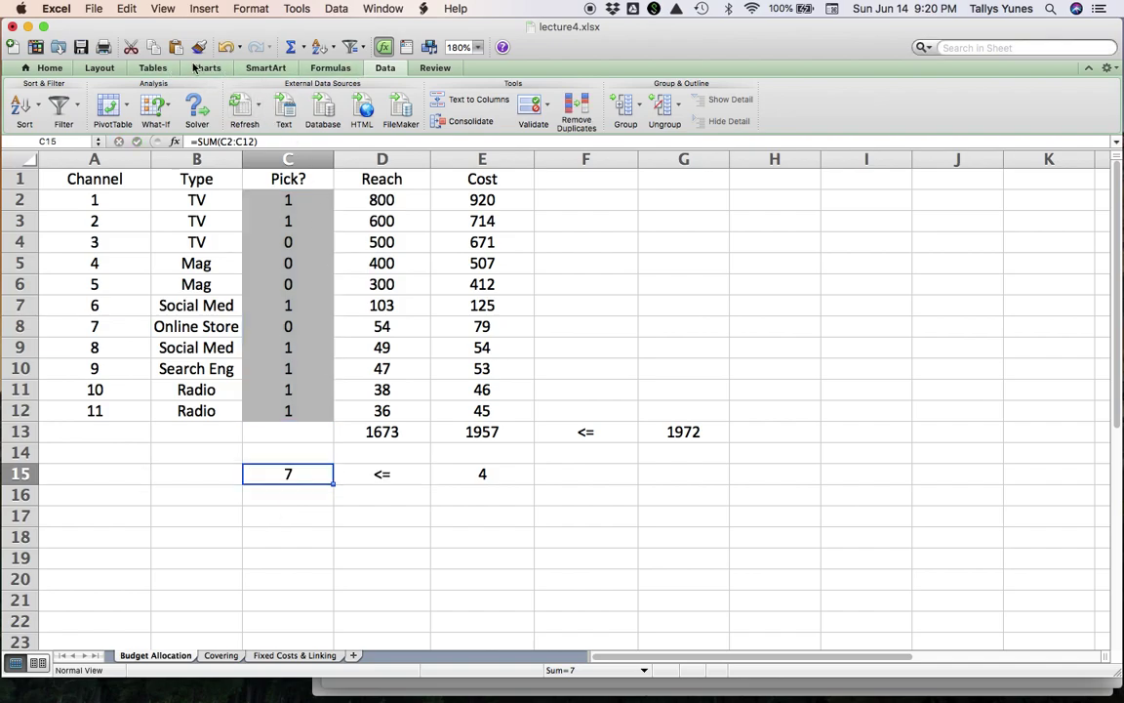
Step: Add the constraint C15 <= E15 to the existing Solver model
left_click(200, 105)
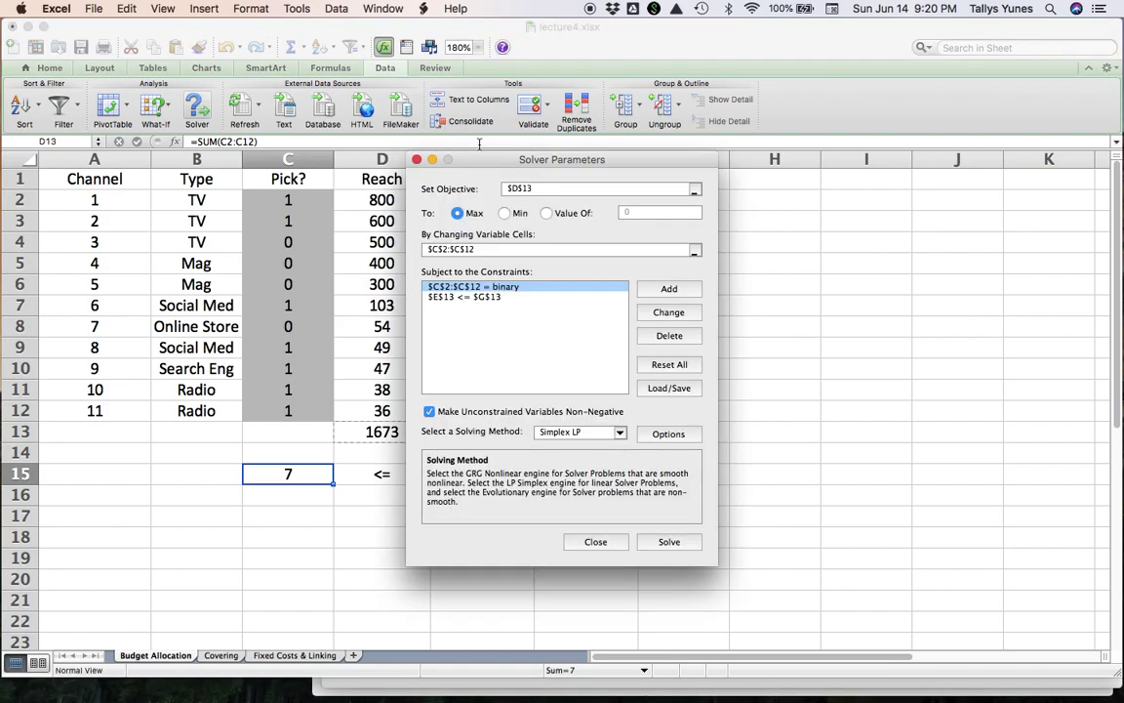
left_click_drag(493, 156, 793, 214)
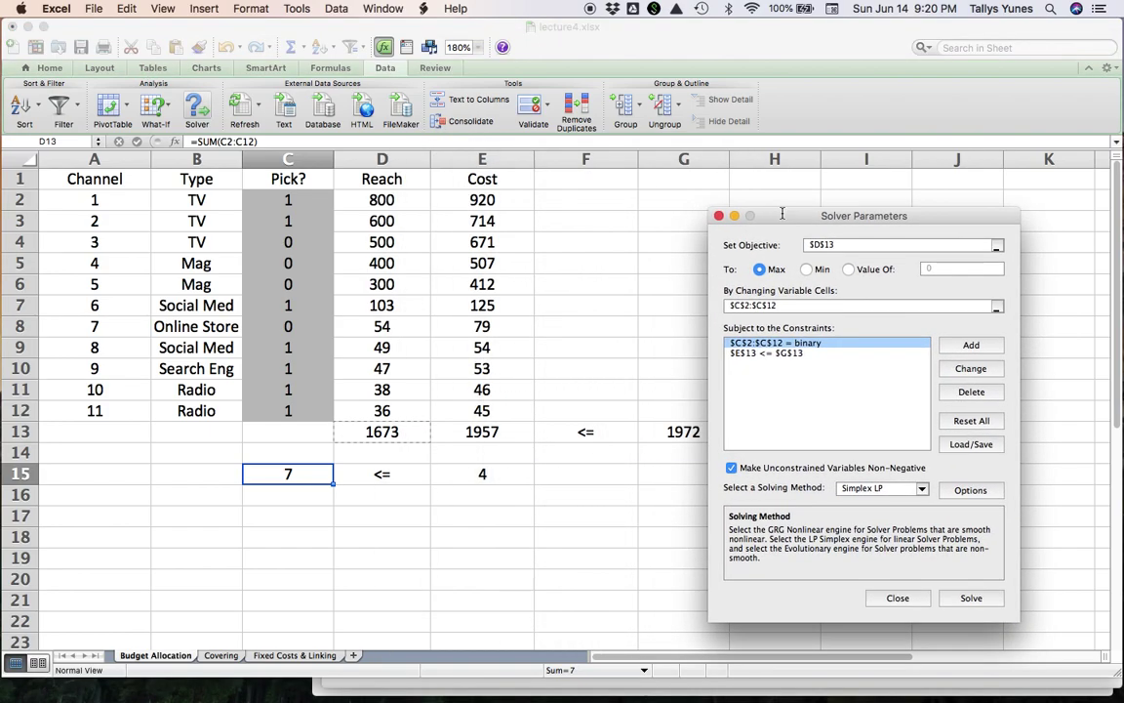
left_click(976, 348)
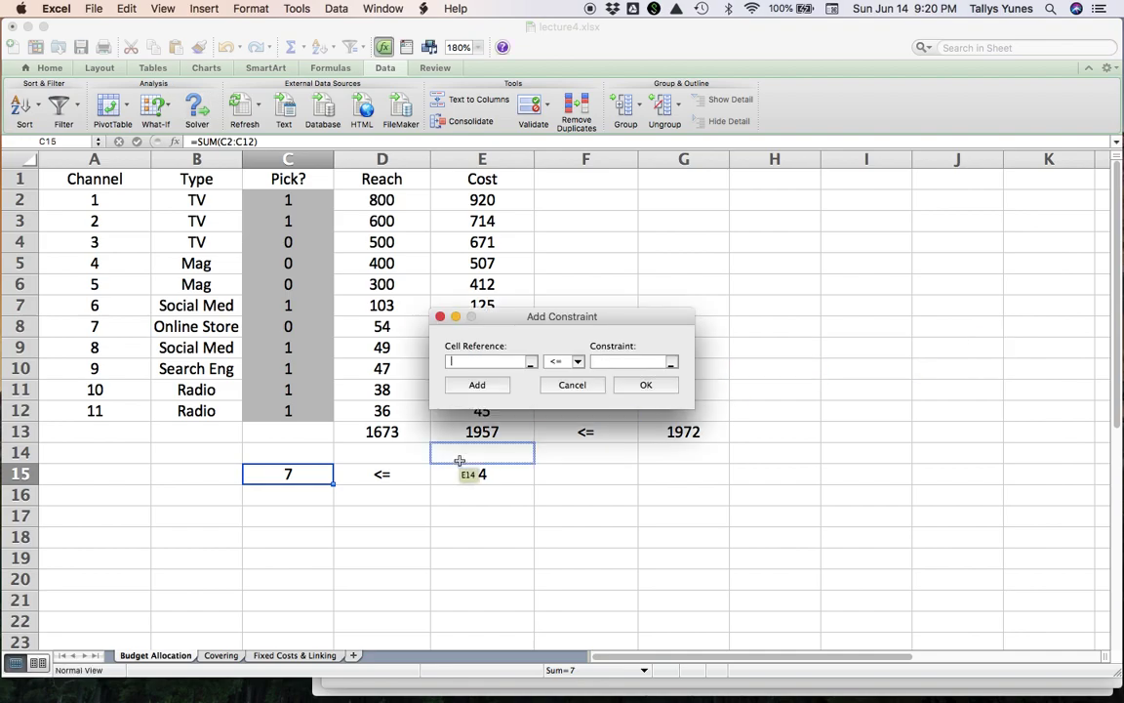
left_click(299, 473)
left_click(625, 362)
left_click(500, 475)
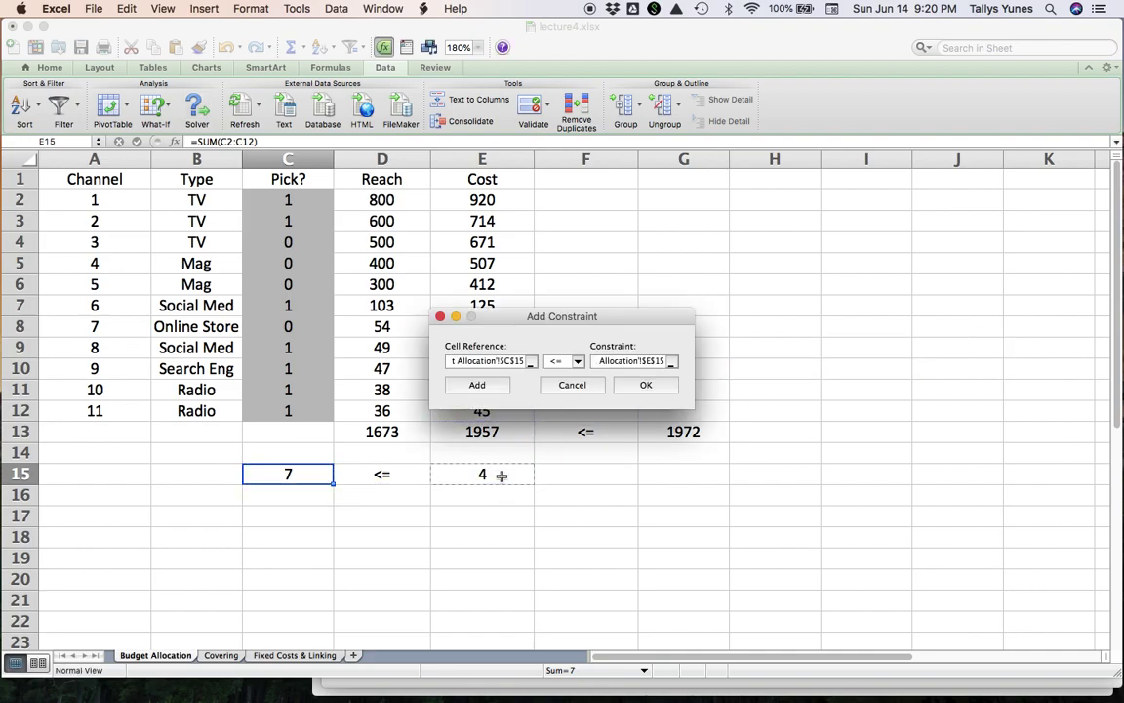
left_click(645, 386)
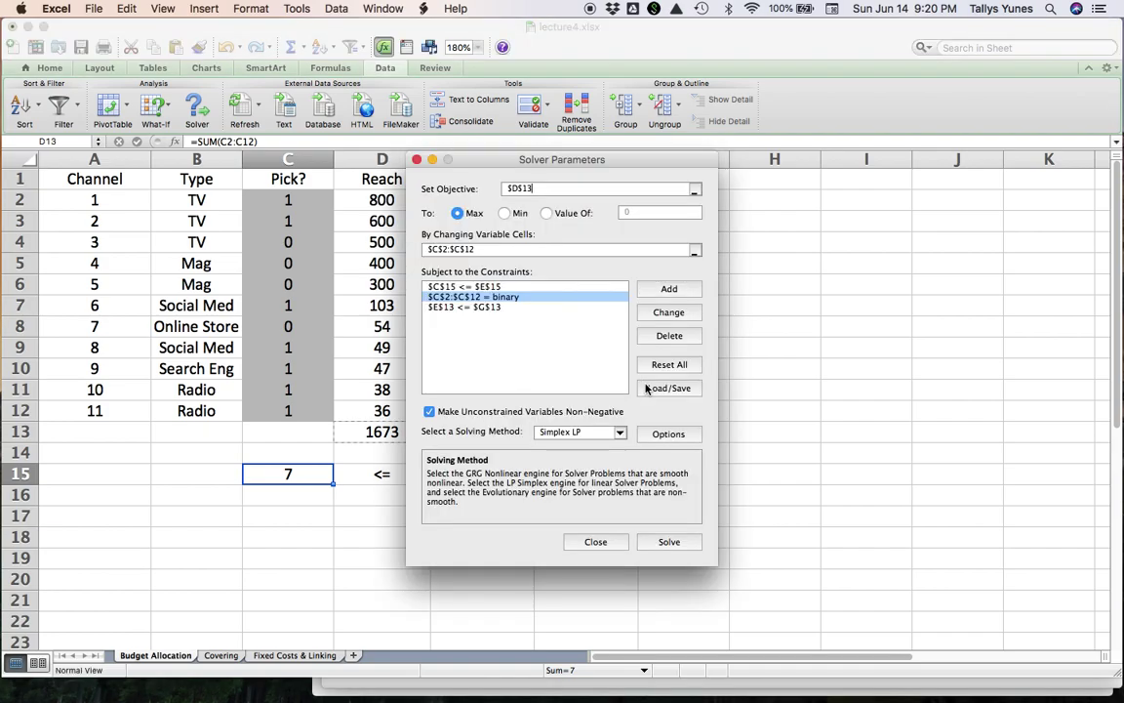
Step: Solve the model with the four-channel limit and keep the Solver solution
left_click_drag(622, 163, 947, 223)
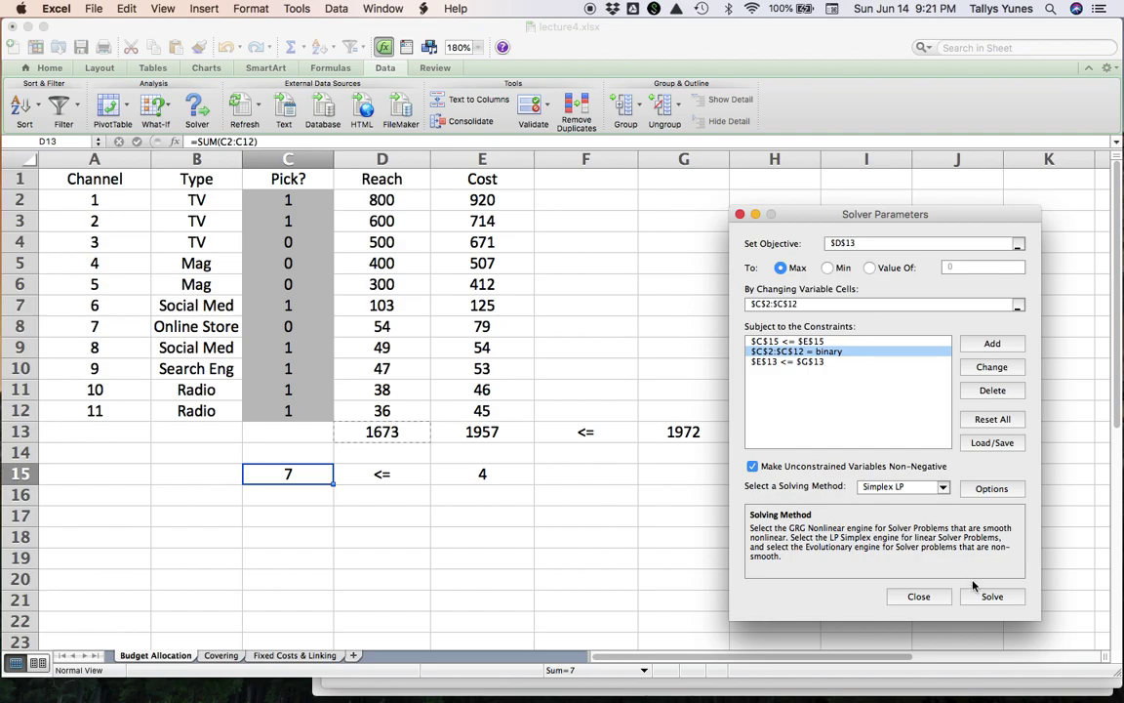
left_click(990, 596)
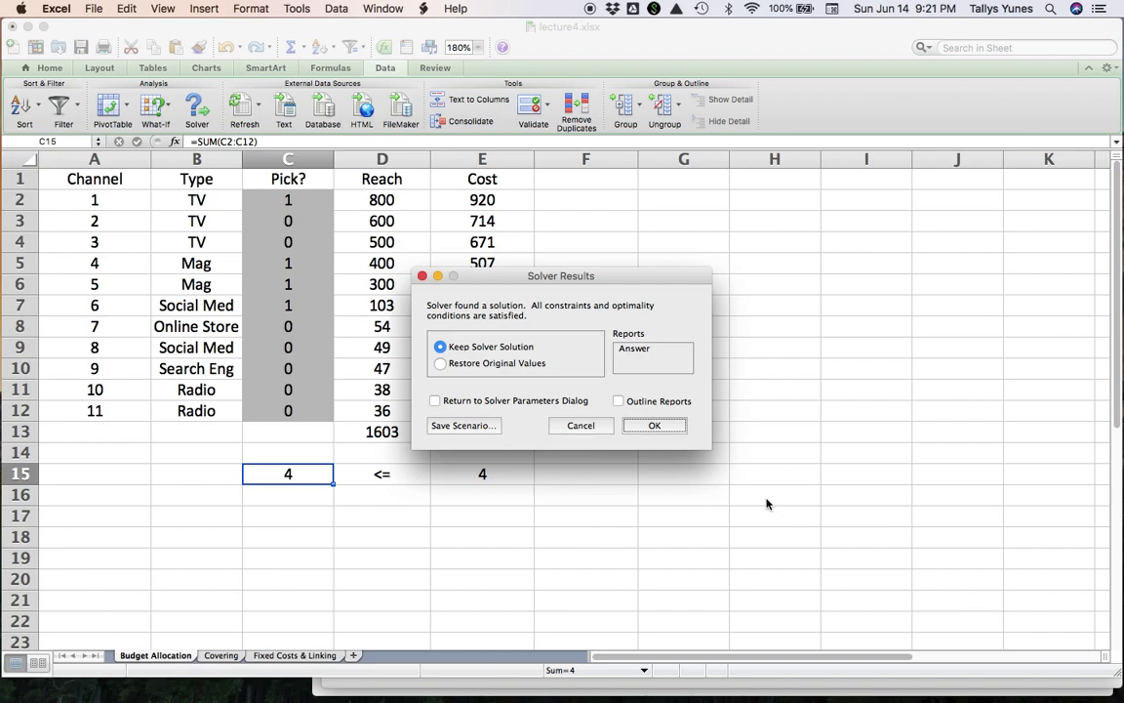
left_click(656, 427)
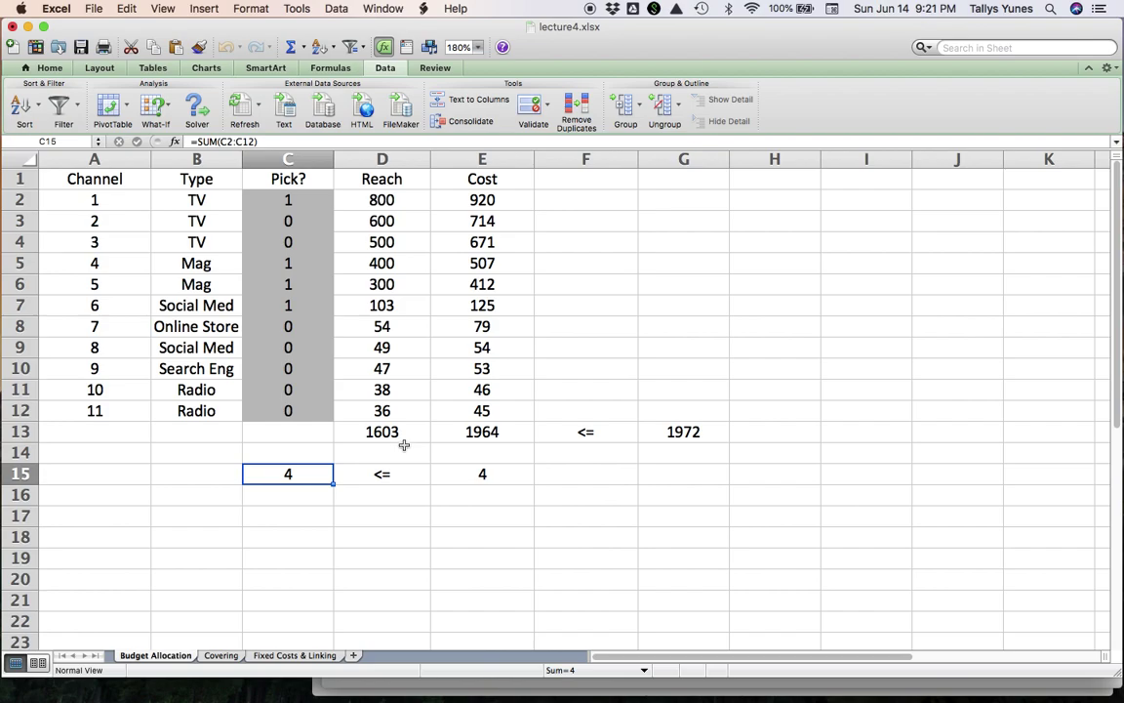
Step: Set the channel limit in E15 to 7, solve the model again and keep the Solver solution
left_click(484, 475)
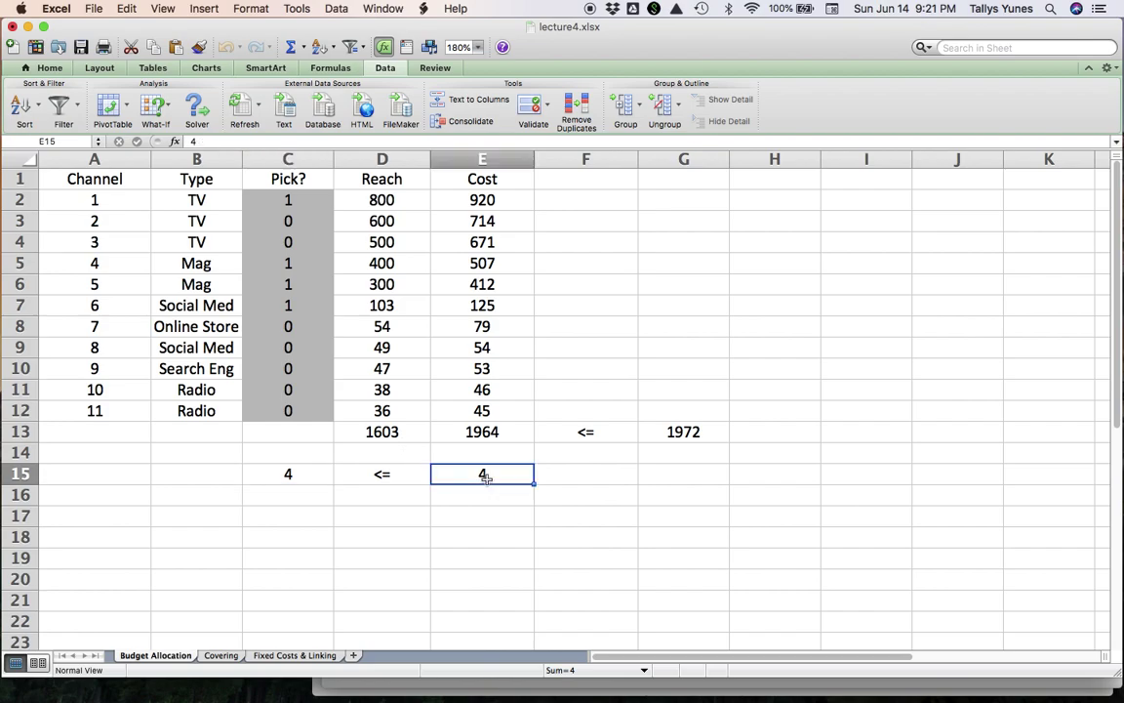
type("7")
key("Return")
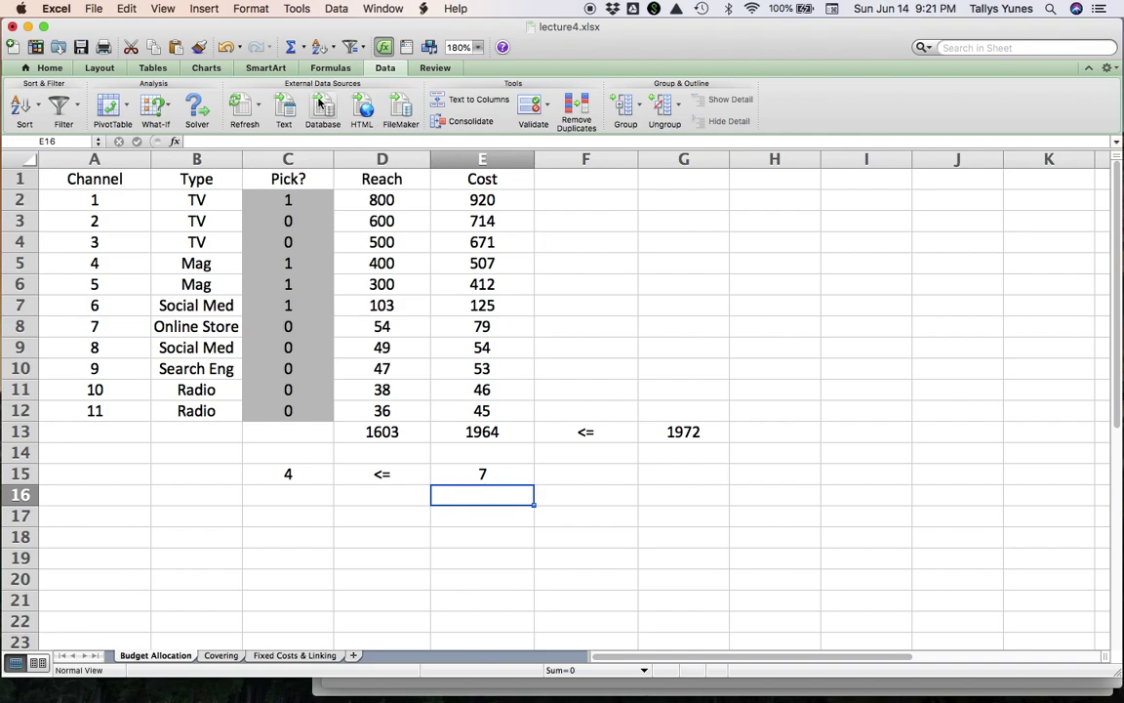
left_click(193, 108)
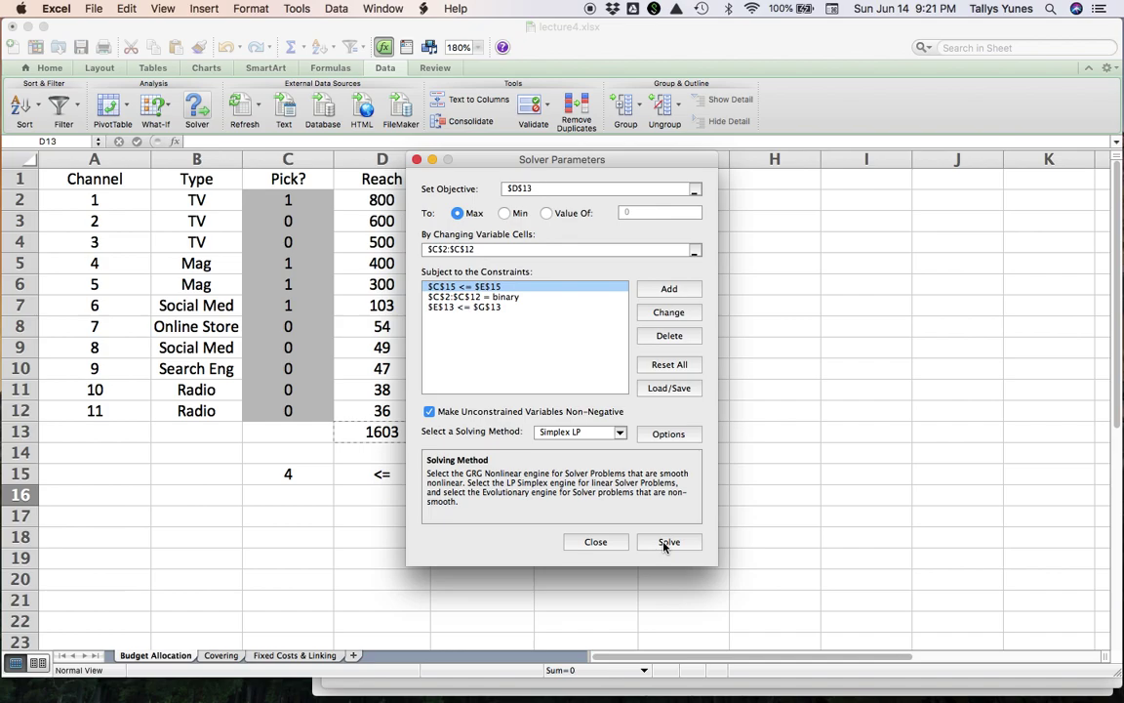
left_click(667, 542)
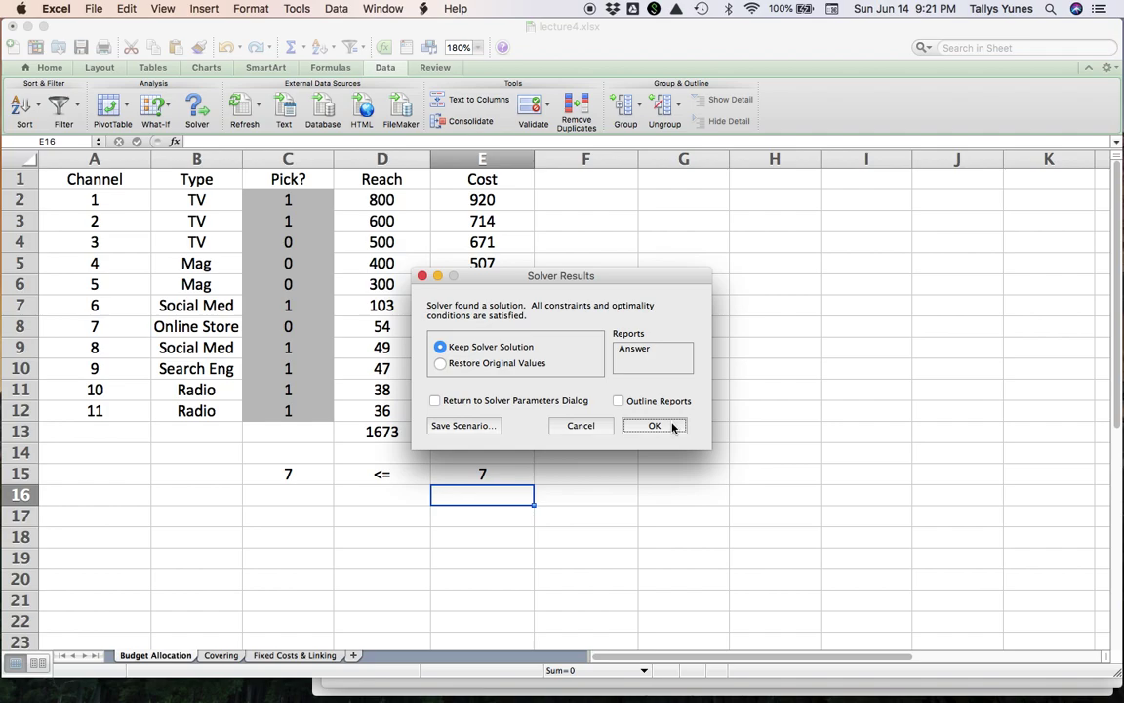
left_click(653, 426)
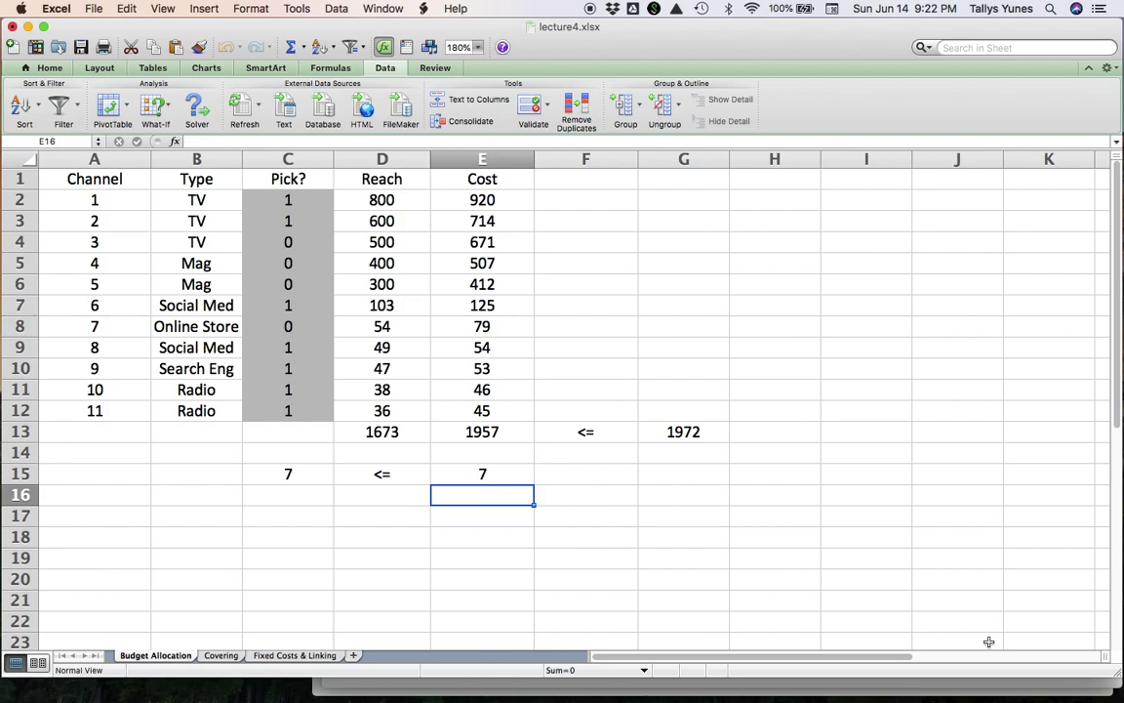
Step: Check the channel 2 and 3 requirement in lecture4.pdf, then enter the note "If x2=1 then x3=1" in cell C17 of the Excel sheet
left_click(1040, 687)
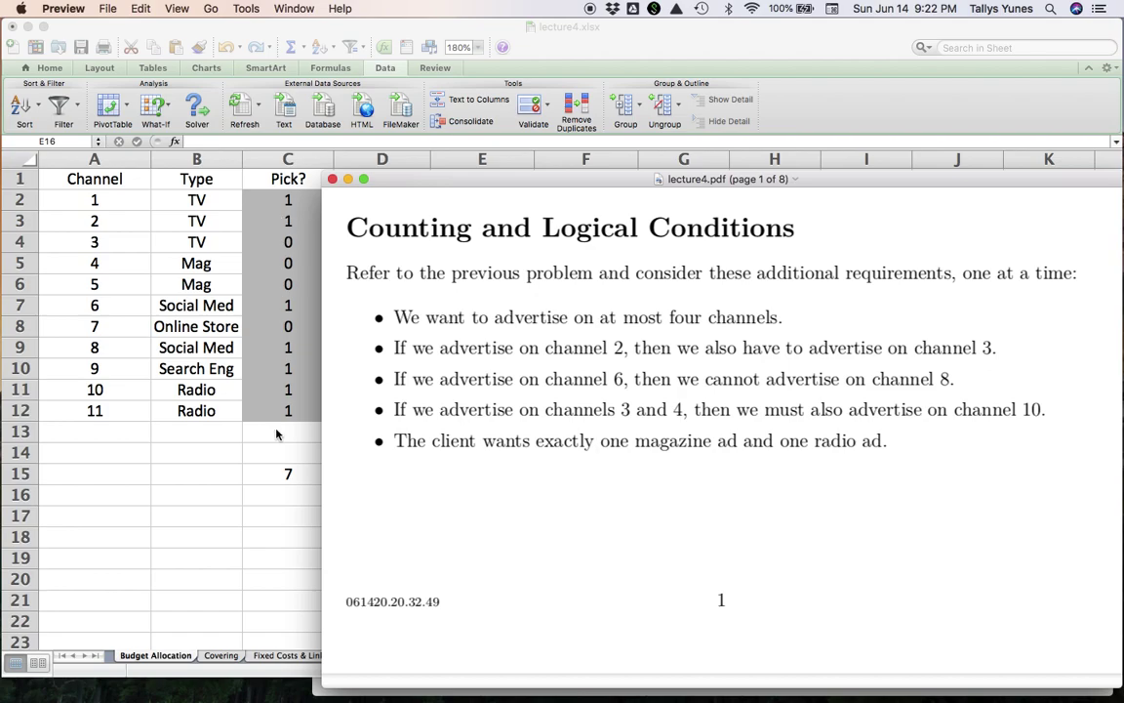
left_click(294, 541)
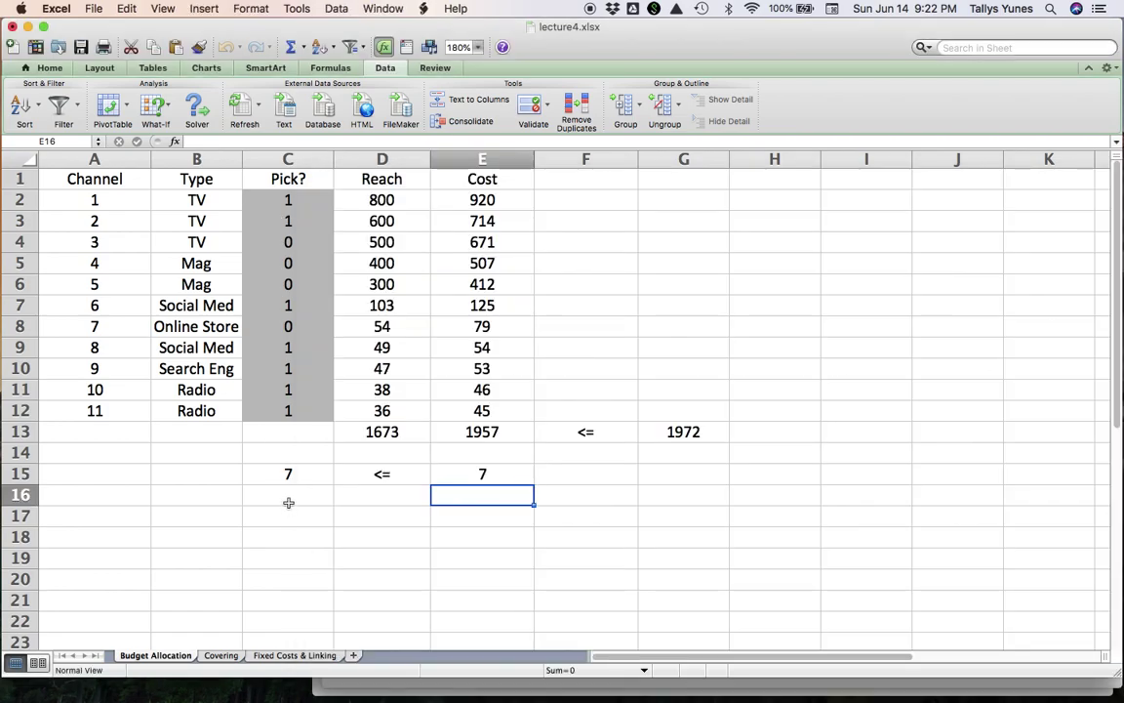
left_click(289, 516)
type("If")
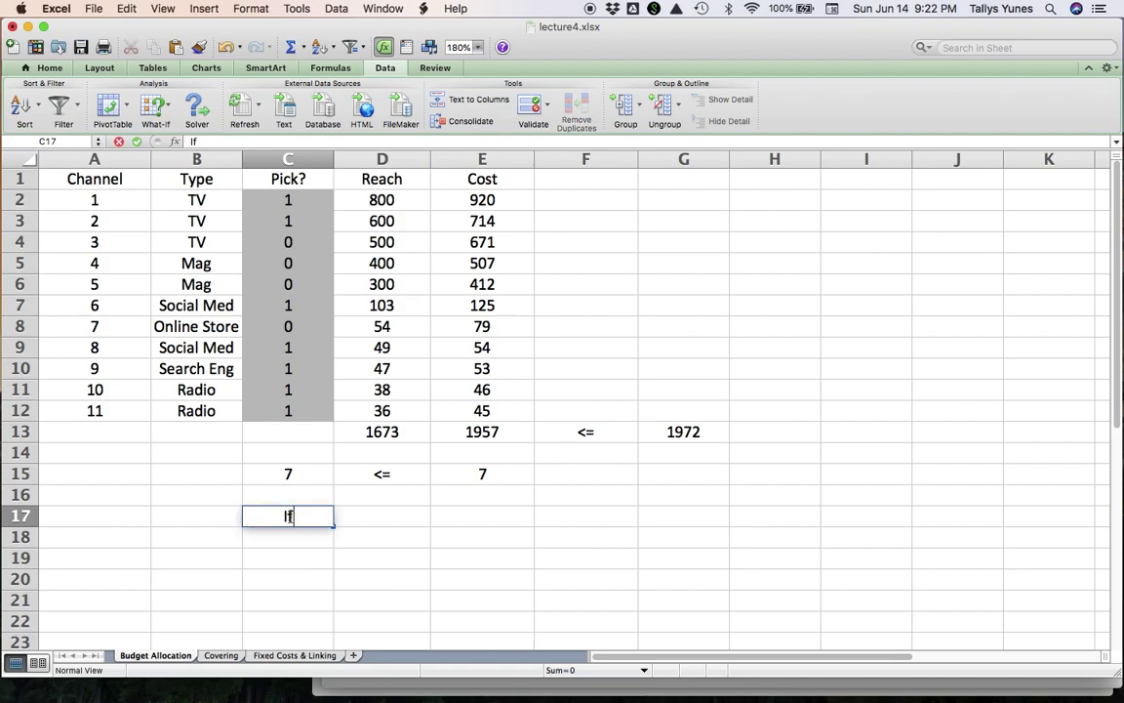
type(" x2 then ")
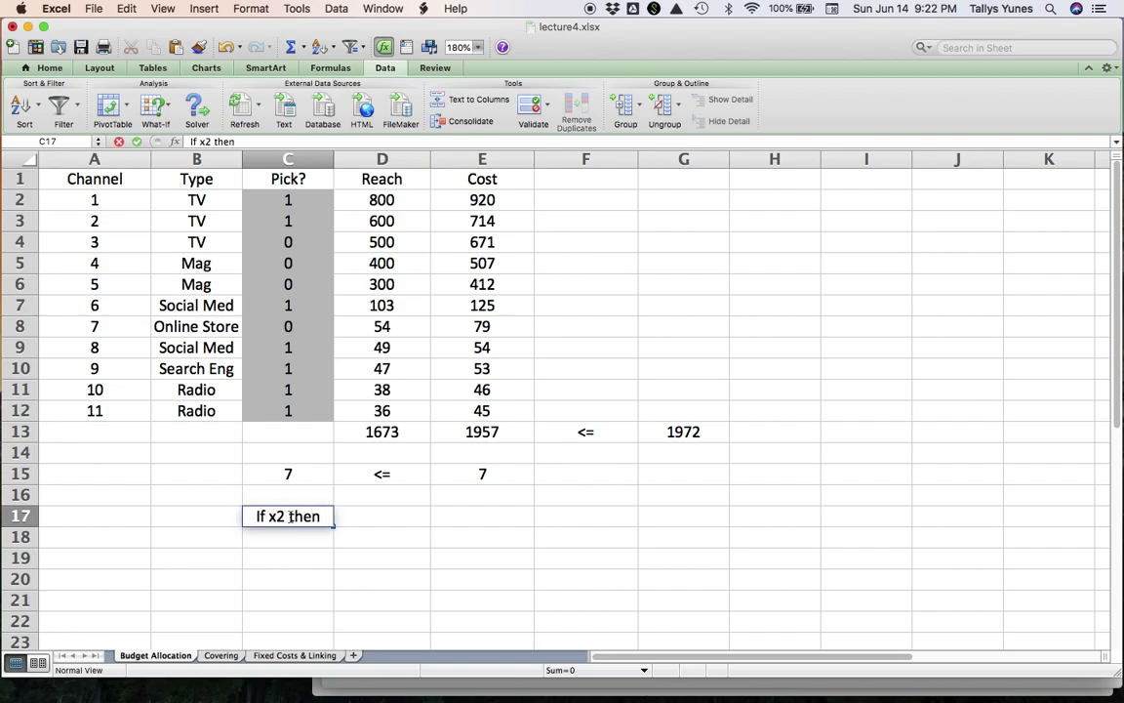
type("x2")
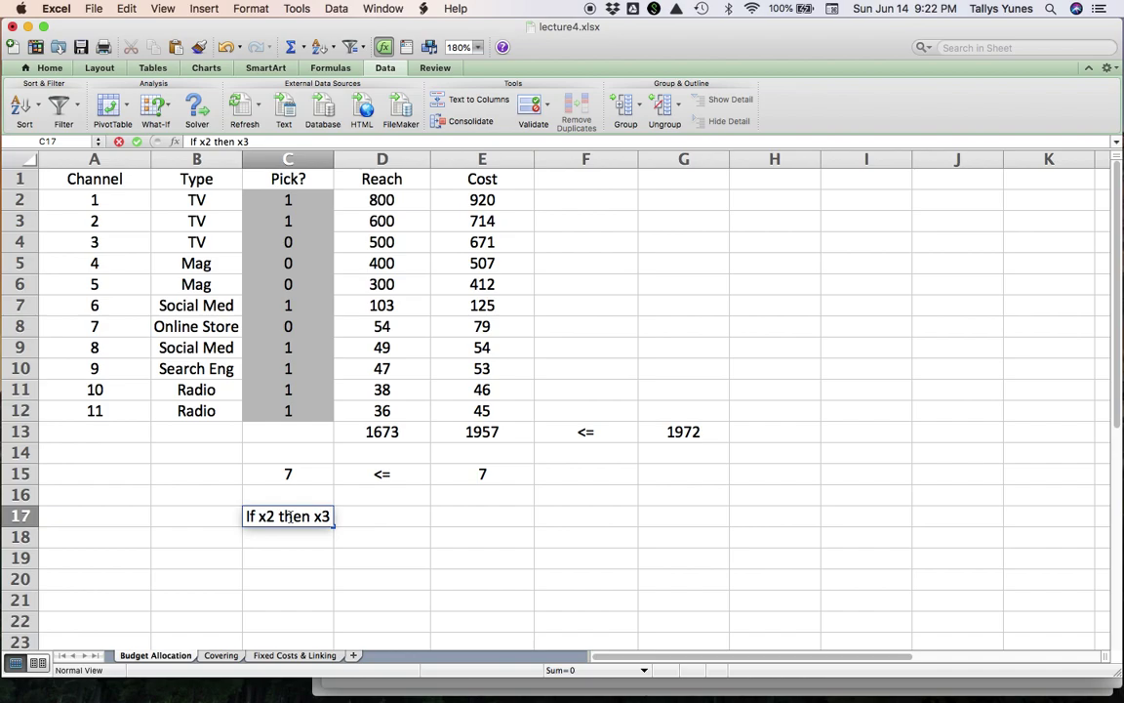
left_click(276, 516)
type("=1")
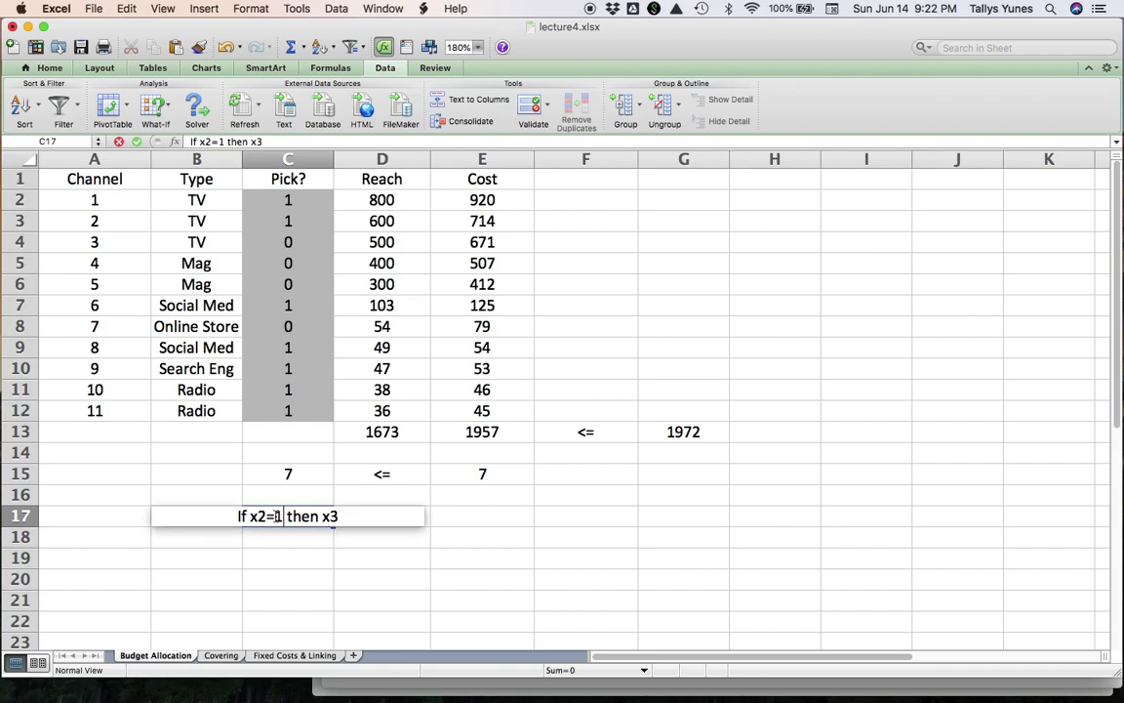
left_click(336, 516)
type("=1")
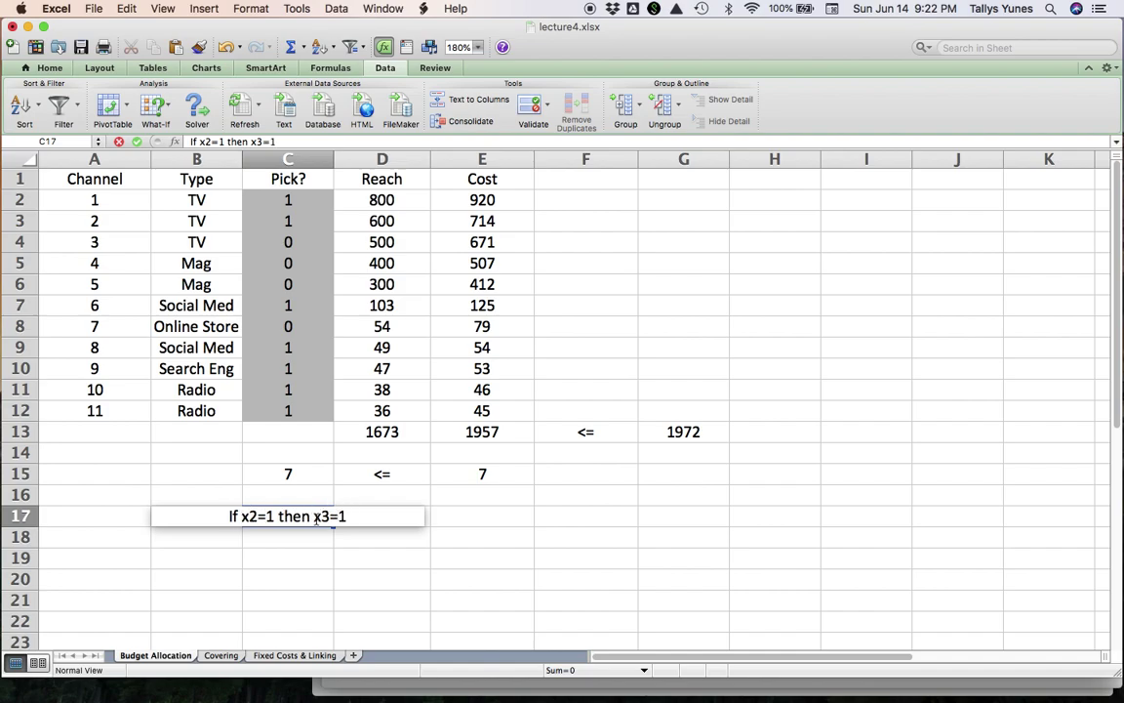
key("Return")
left_click(316, 522)
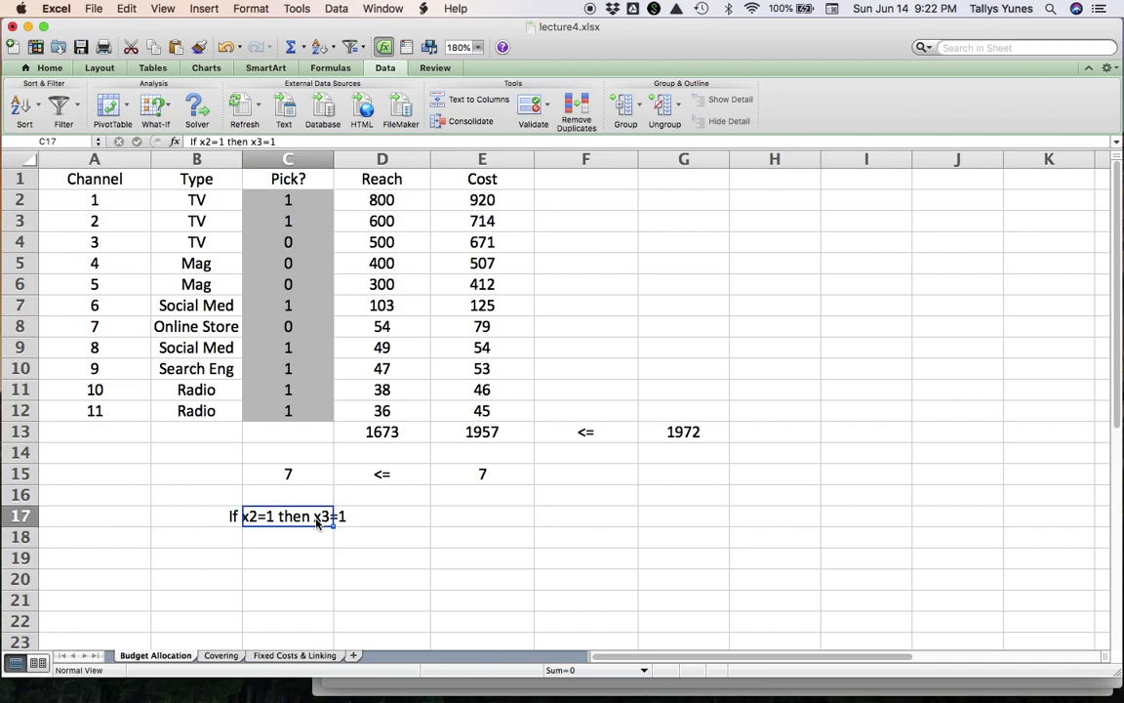
Step: Right-align the note in C17 and add a colon at its end so it reads "If x2=1 then x3=1:"
left_click(61, 69)
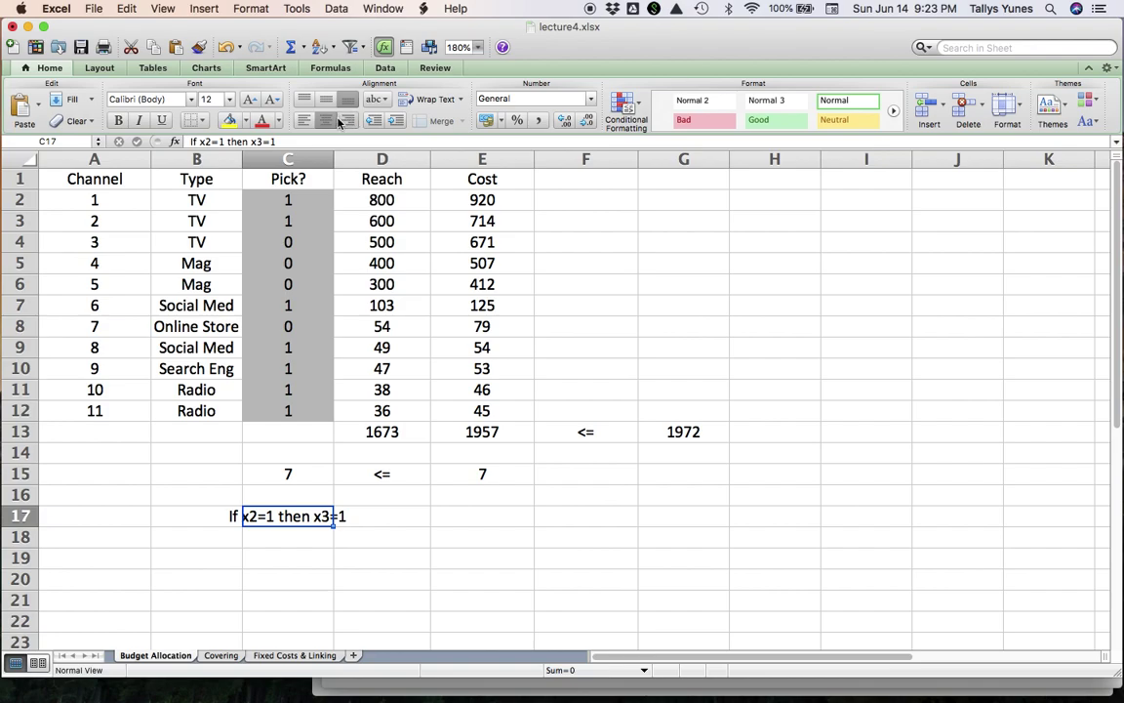
left_click(351, 121)
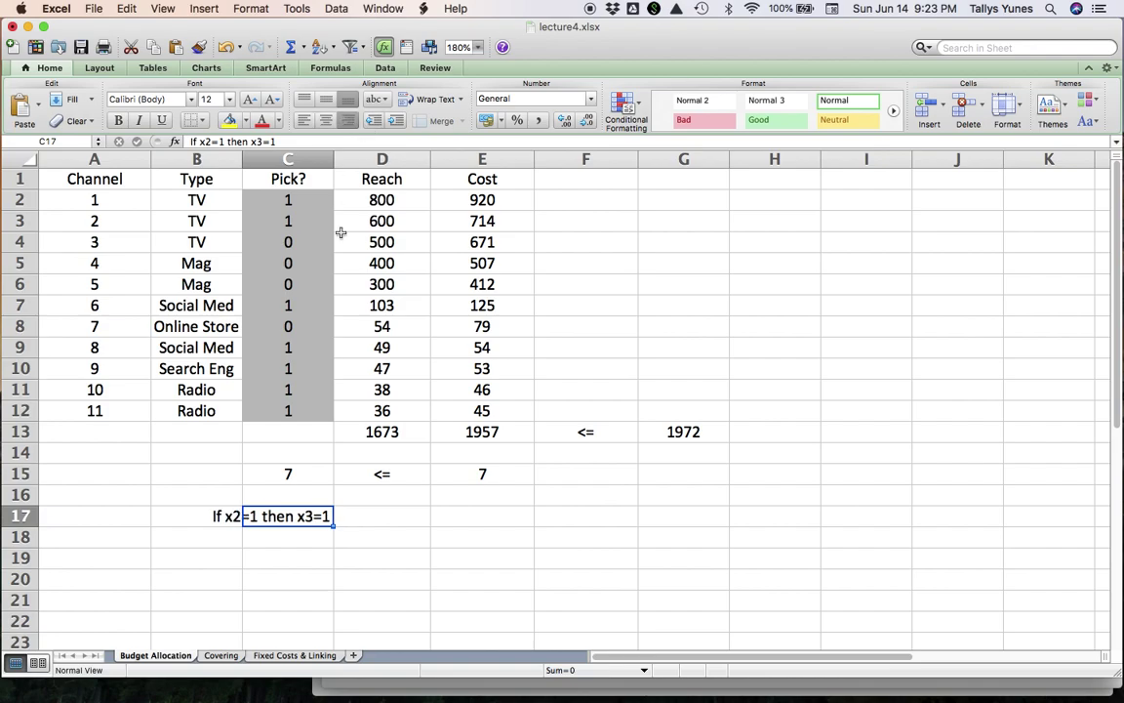
left_click(380, 519)
left_click(292, 515)
left_click(282, 141)
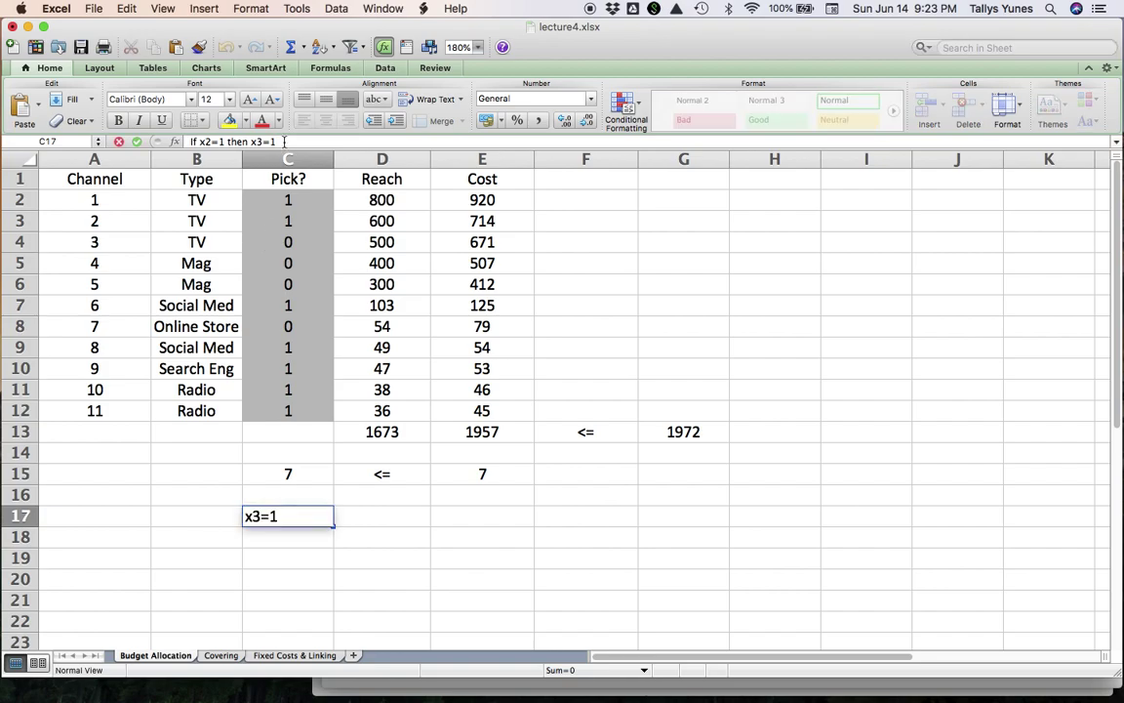
type(":")
key("Return")
Step: Enter the text "x2 <= x3" in cell D17, beside the channel 2 and 3 note
key("Up")
key("Right")
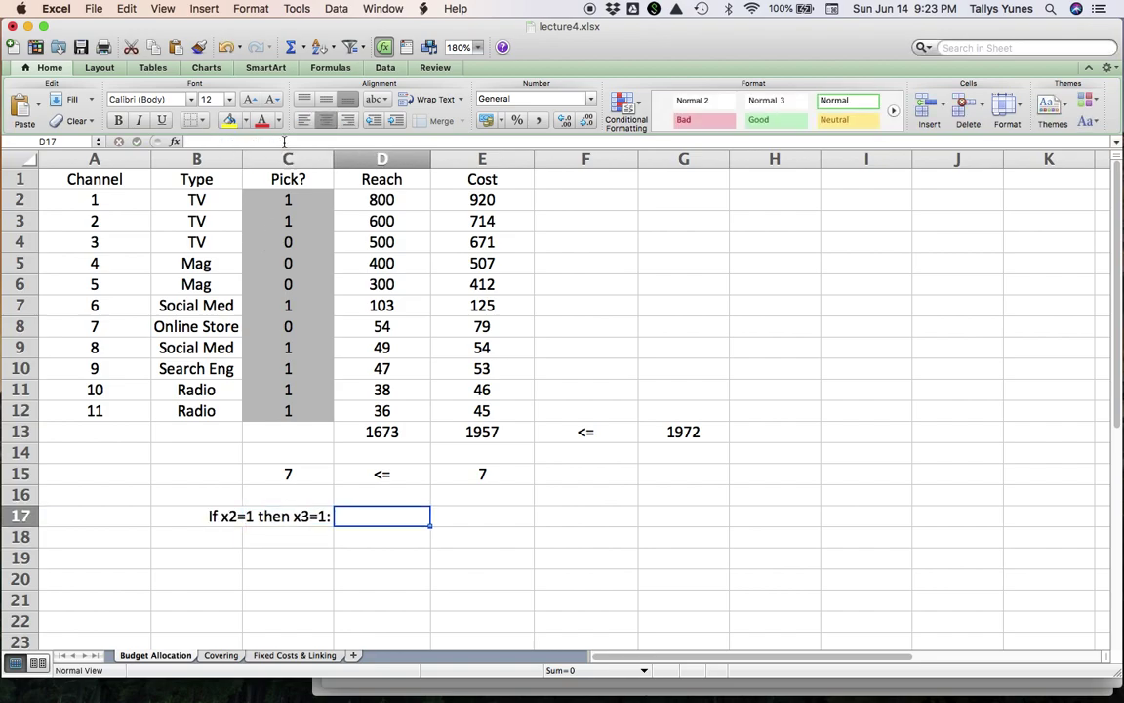
type("x")
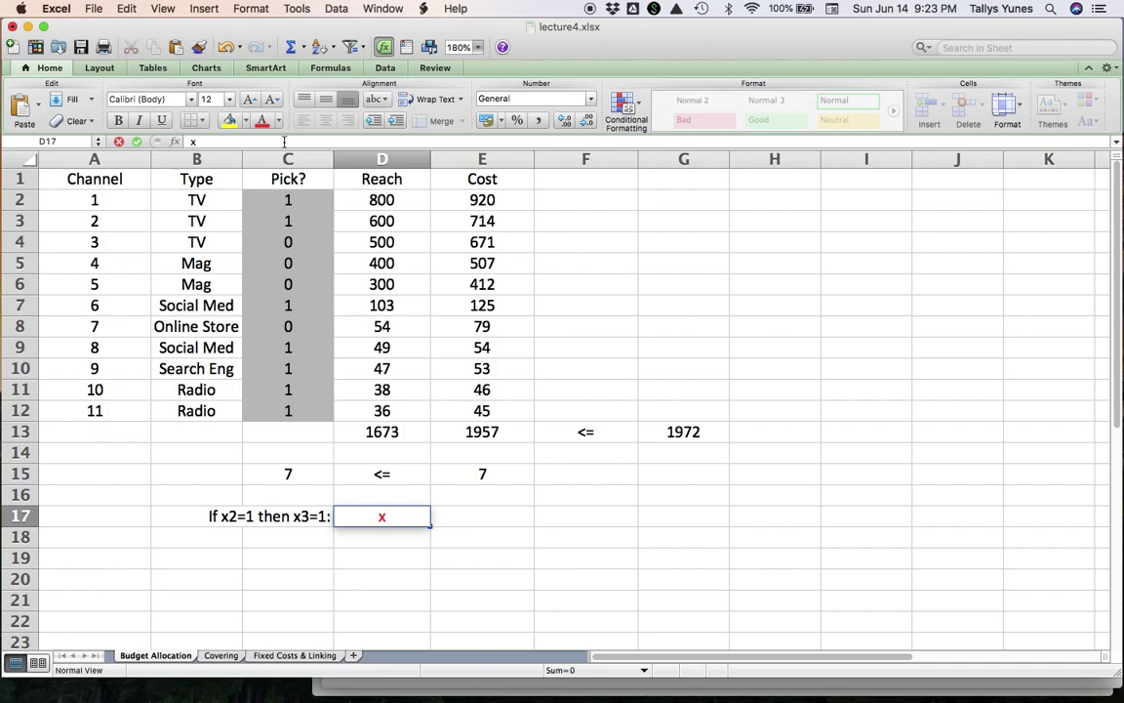
type("2 <")
key("BackSpace")
type("<= x3")
key("Return")
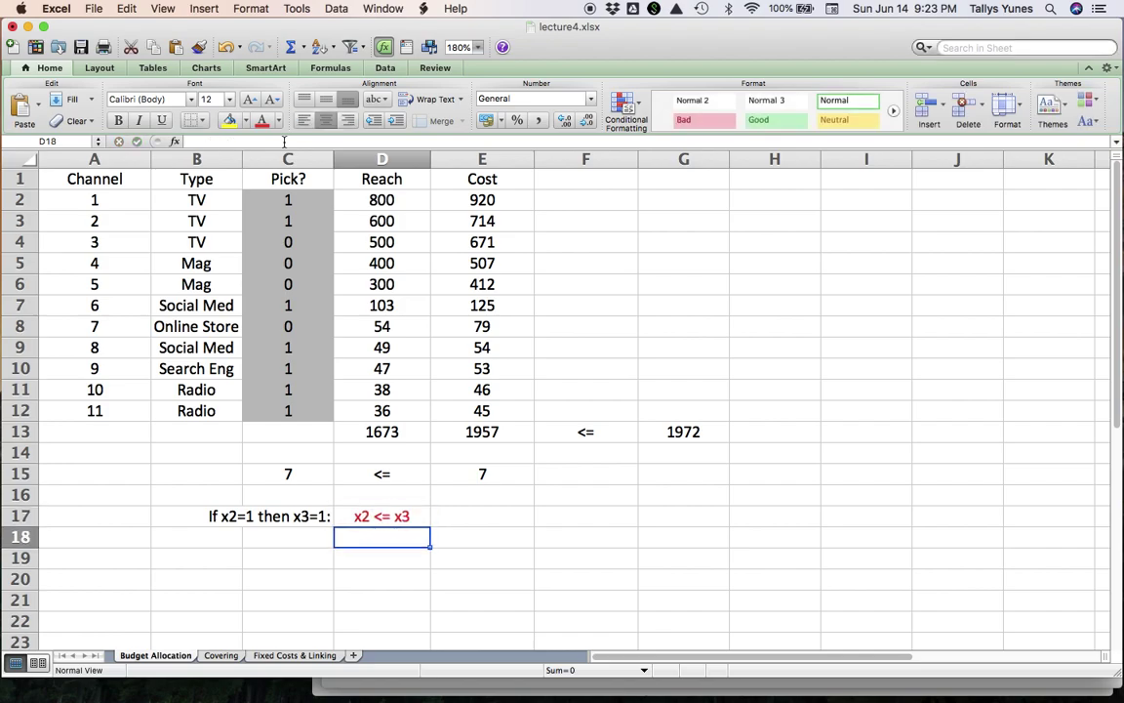
key("Up")
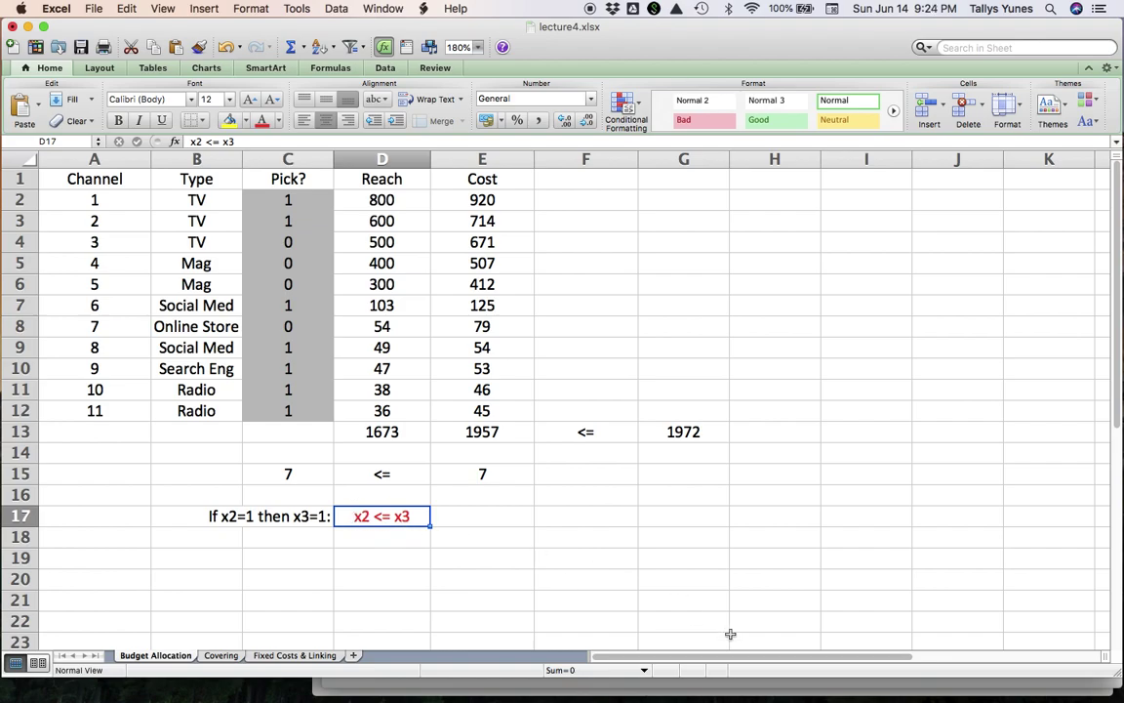
Step: Check the channel 6 and 8 requirement in lecture4.pdf, then copy C17:D17 into row 18 of the Excel sheet
left_click(841, 685)
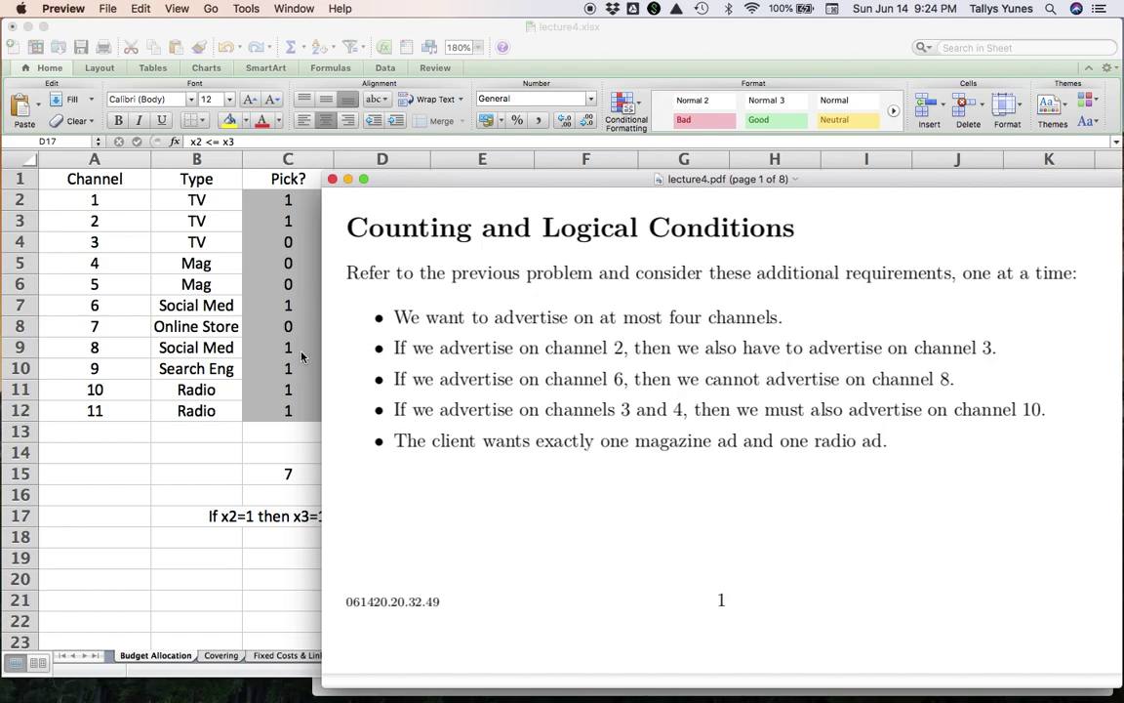
left_click(275, 544)
left_click(284, 537)
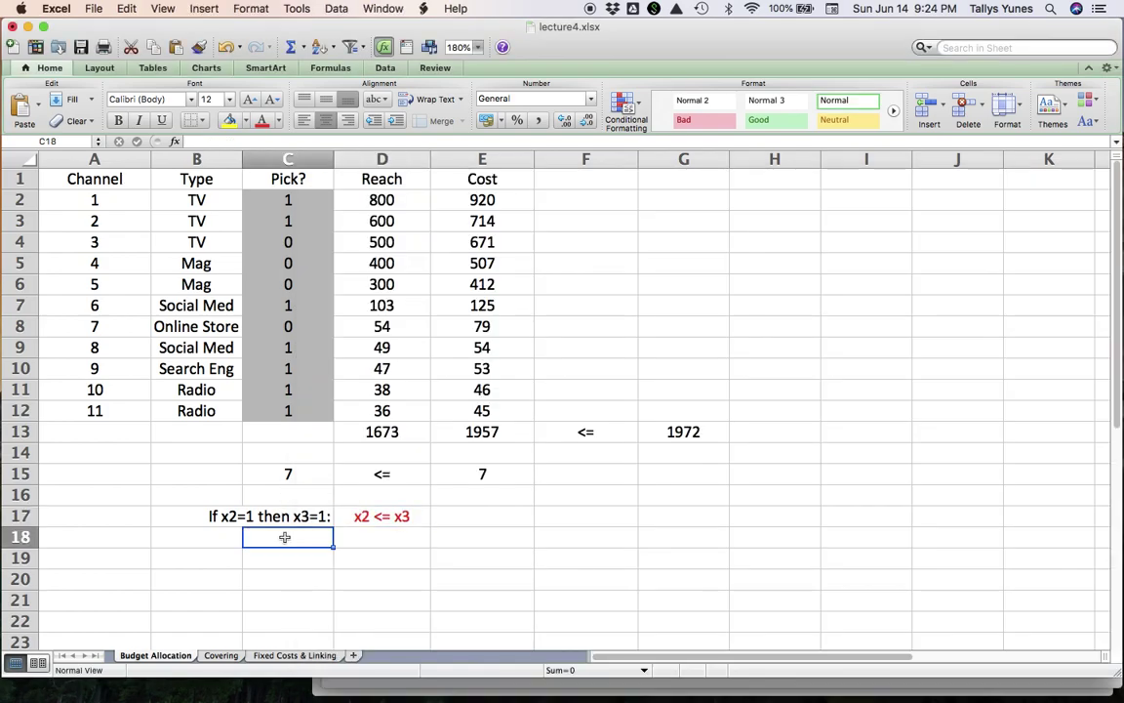
key("Up")
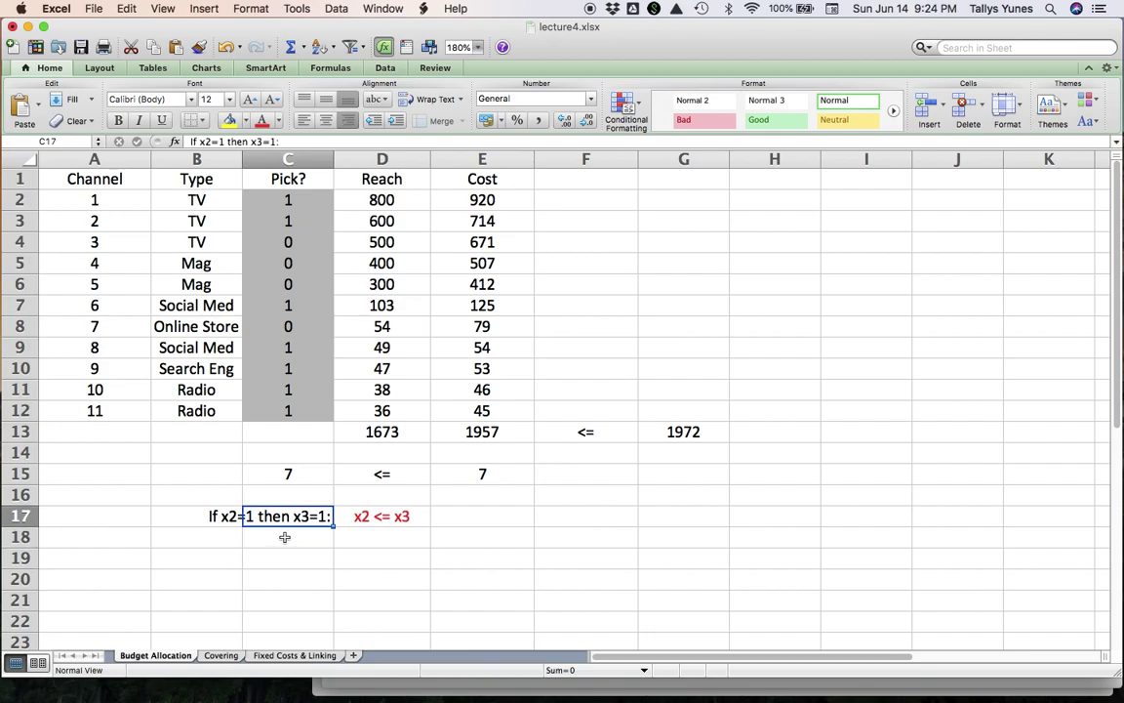
key("shift+Right")
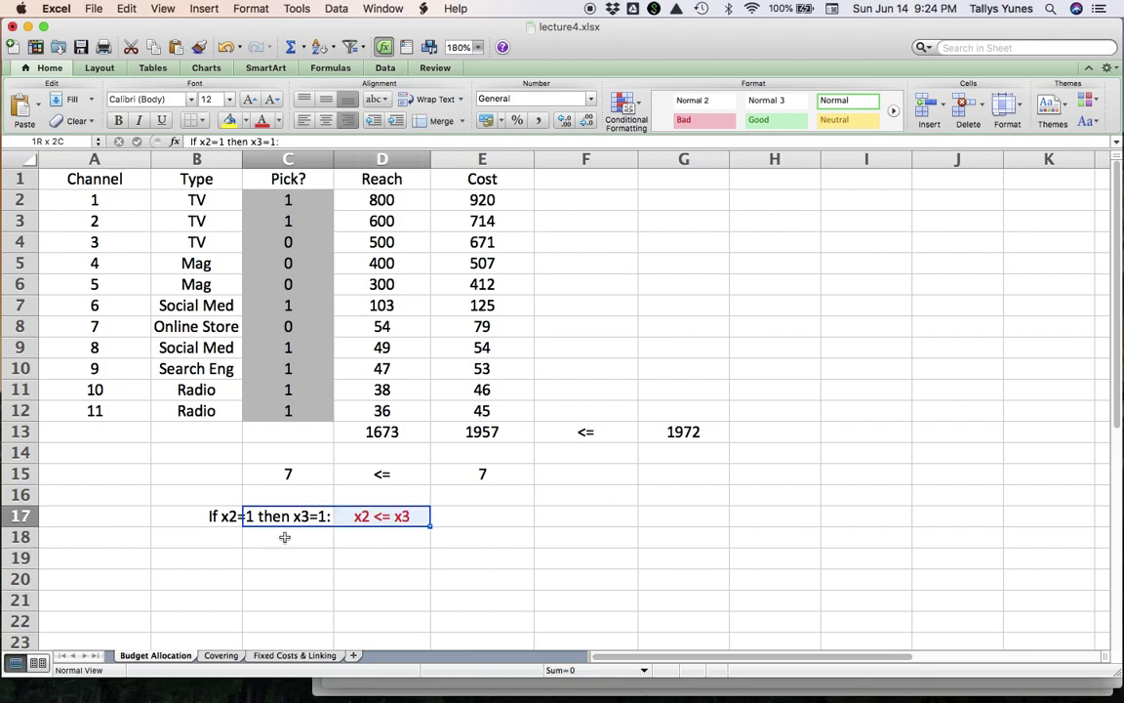
key("cmd+c")
left_click(284, 537)
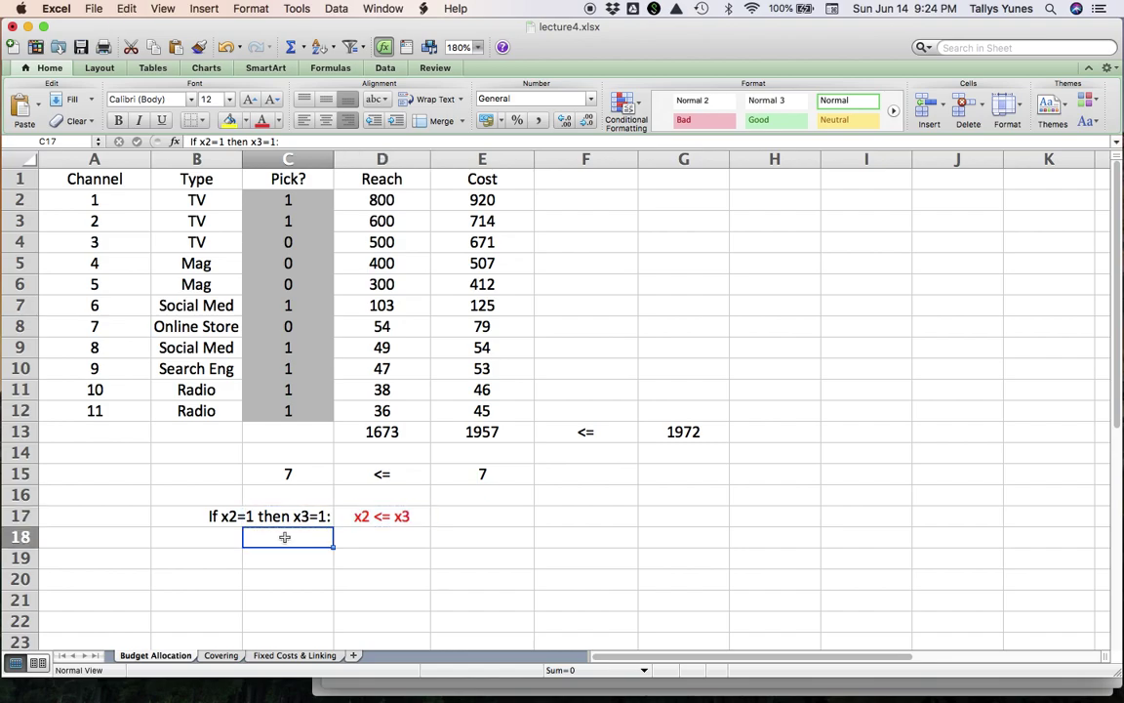
key("cmd+v")
Step: Edit the copied note in C18 to read "If x6=1 then x8=0:"
left_click(284, 536)
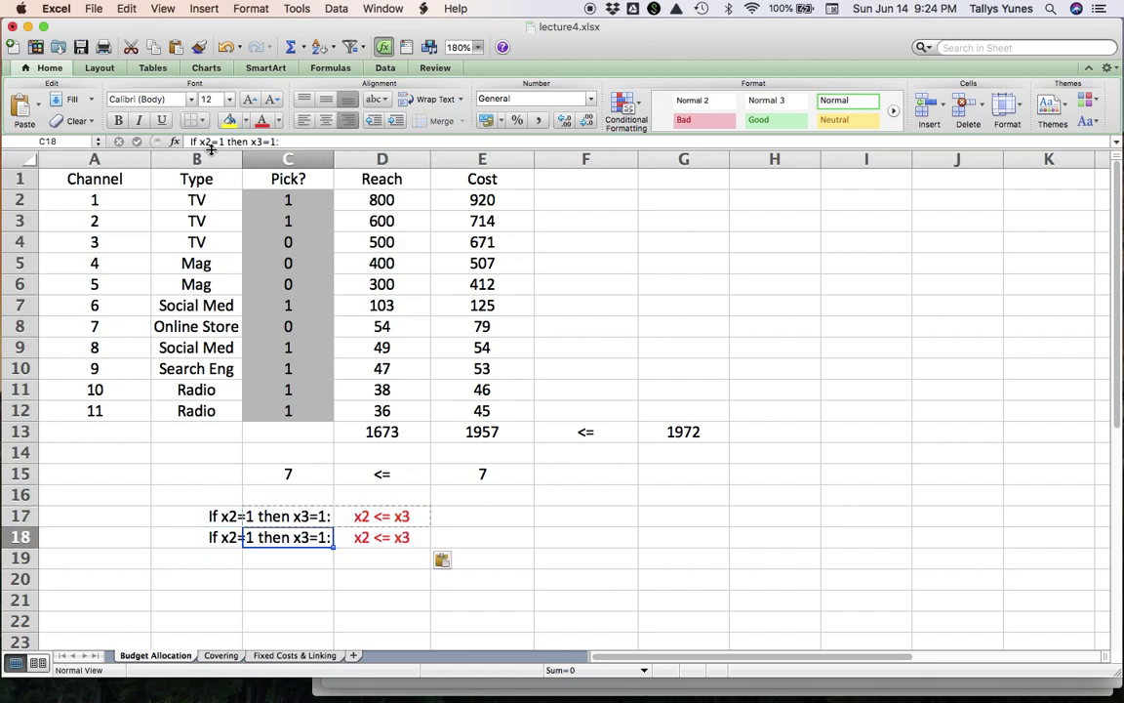
left_click(210, 141)
key("BackSpace")
type("6")
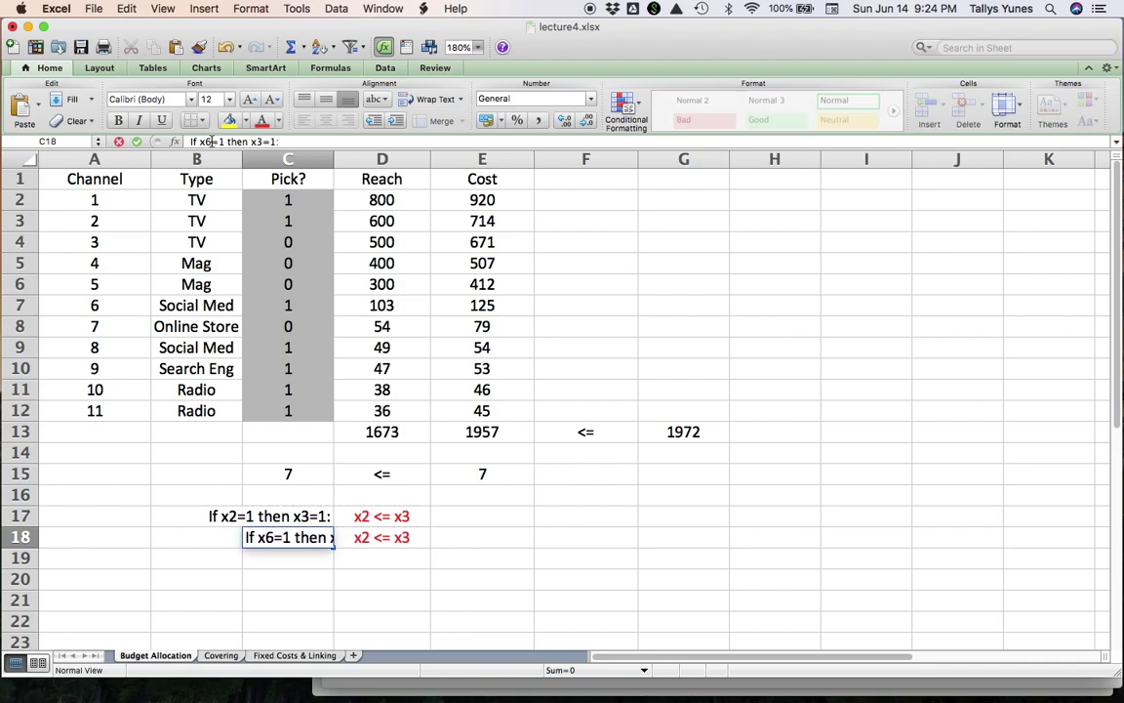
left_click(261, 141)
key("BackSpace")
type("8")
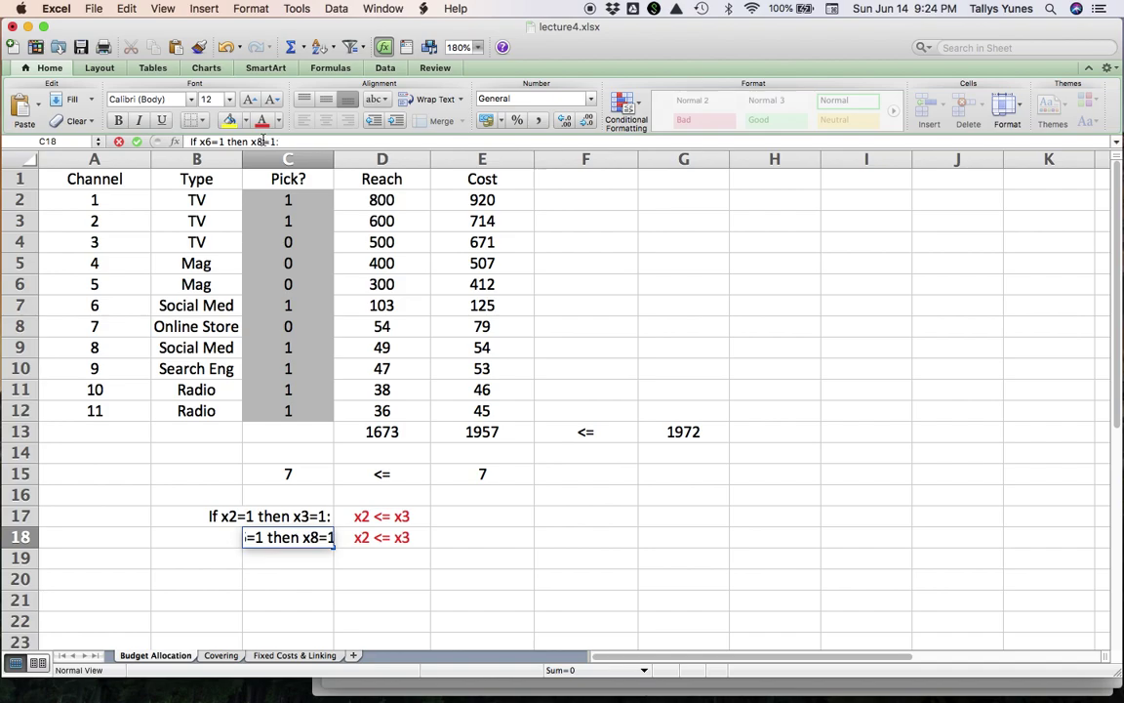
key("BackSpace")
type("0")
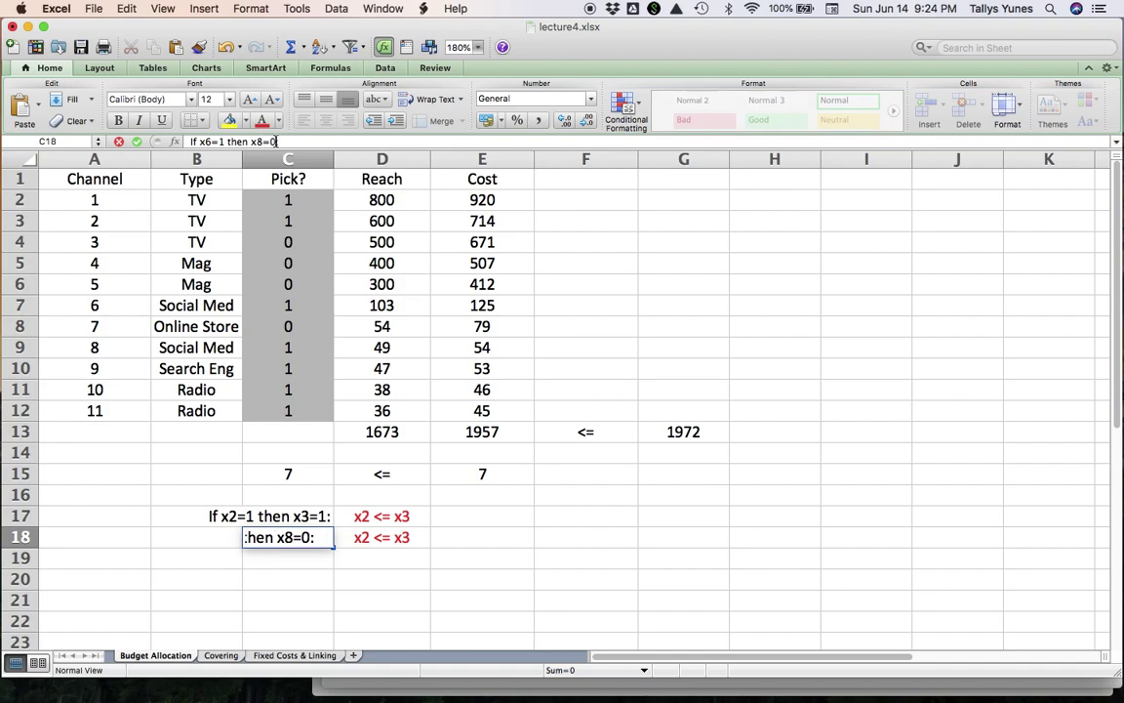
key("Return")
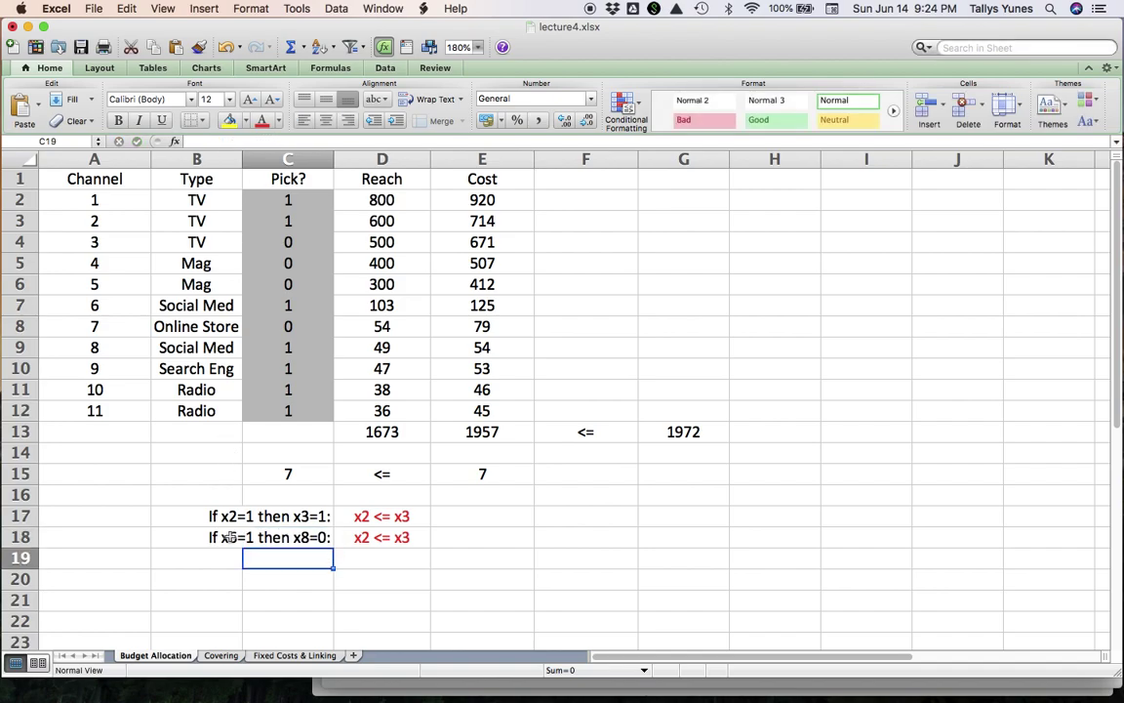
Step: Replace the copied inequality in D18 with the text "x6 + x8 <= 1"
left_click(361, 538)
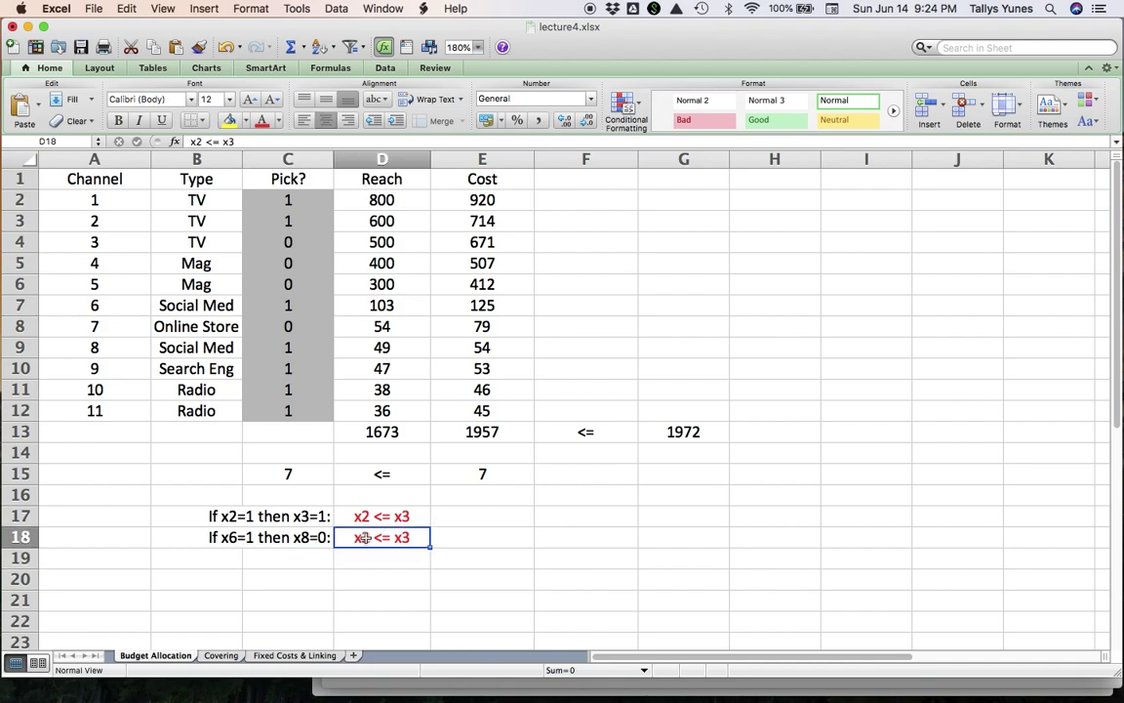
type("x")
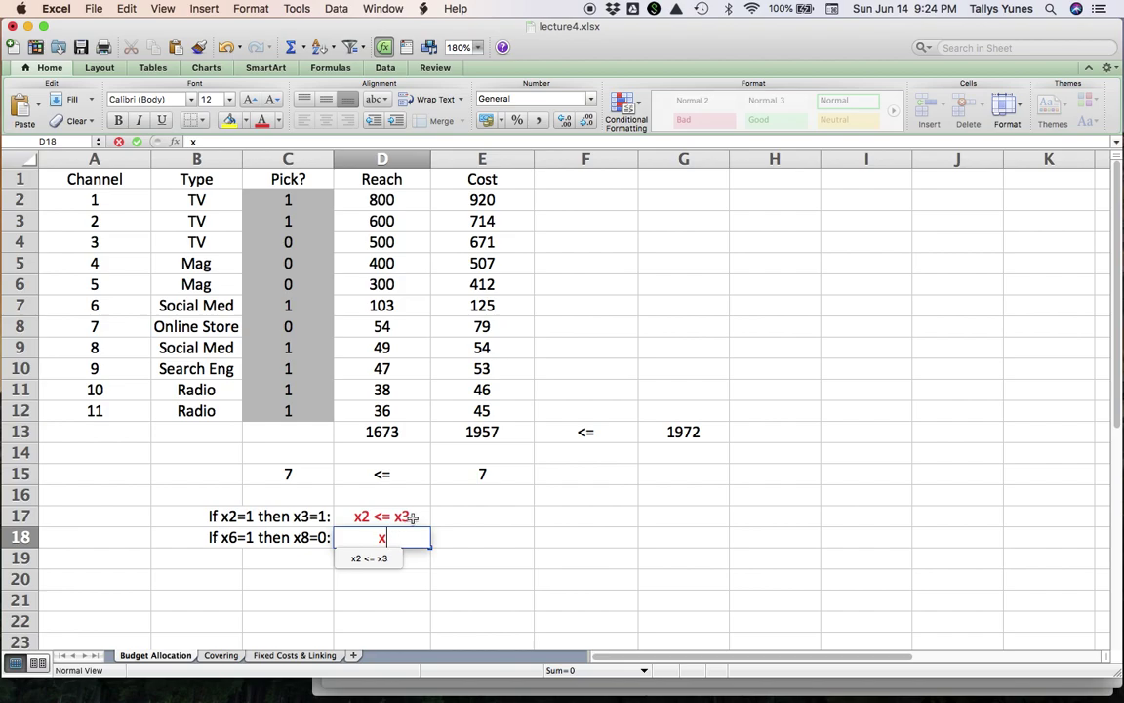
type("6")
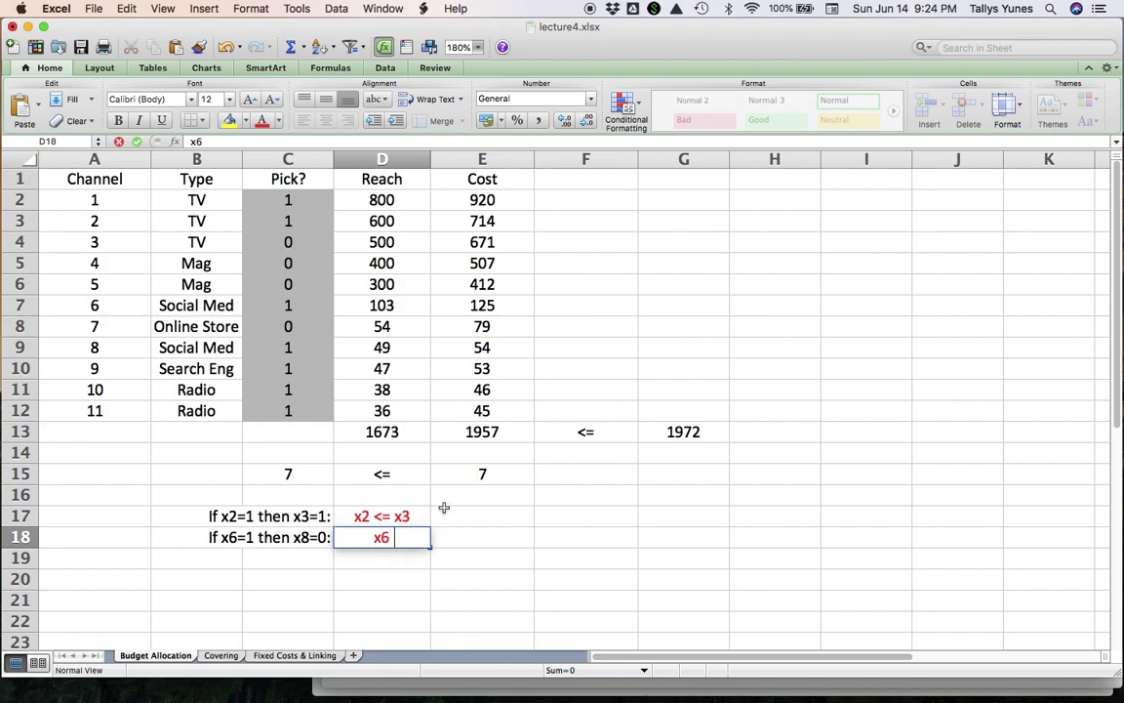
type(" + x8 <= 1")
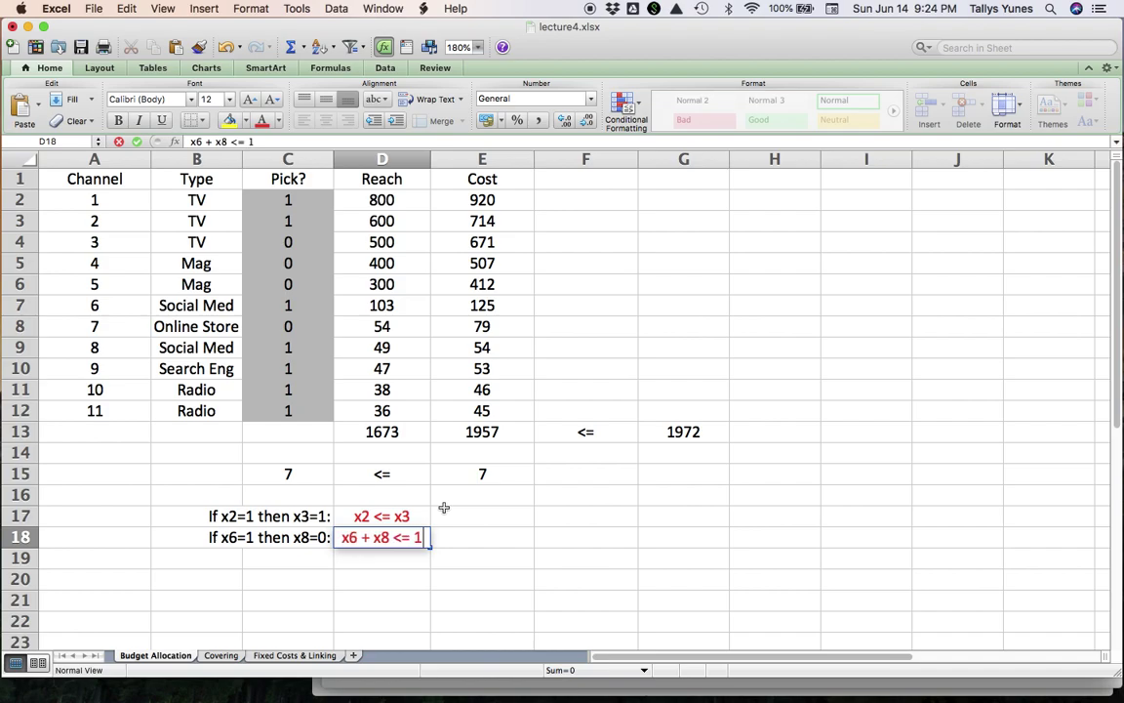
key("Return")
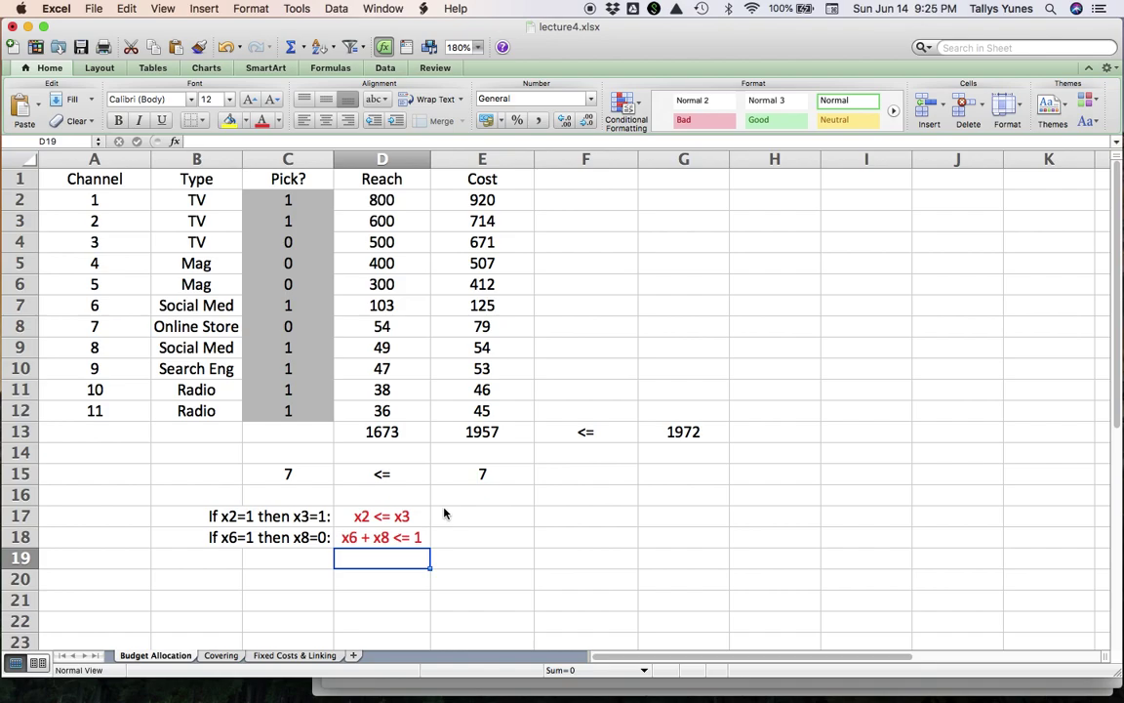
key("Up")
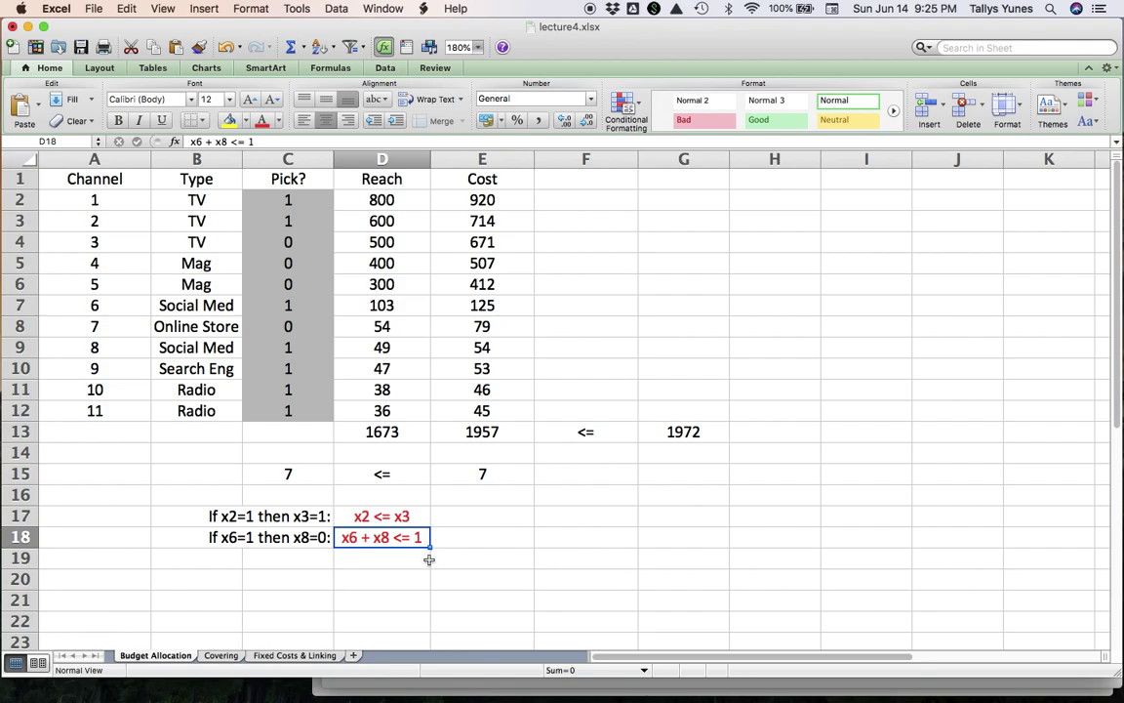
Step: Add the constraint C3 <= C4 to the Solver model and close Solver without solving
left_click(384, 69)
left_click(186, 105)
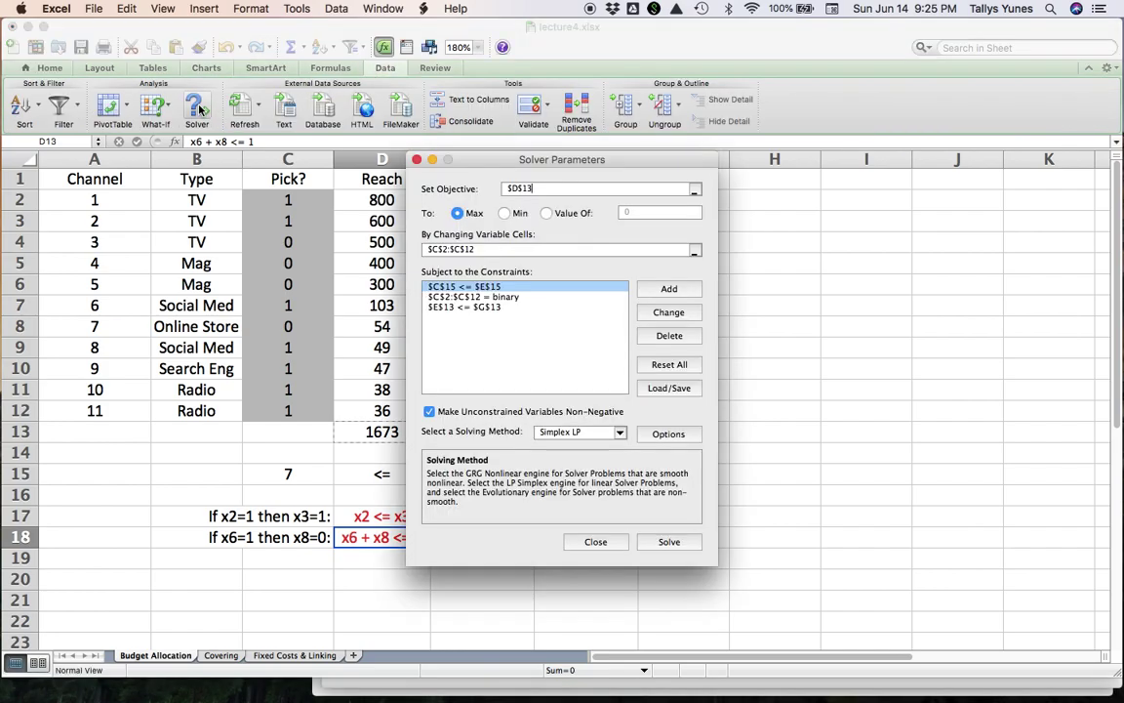
left_click_drag(482, 159, 799, 196)
left_click(968, 325)
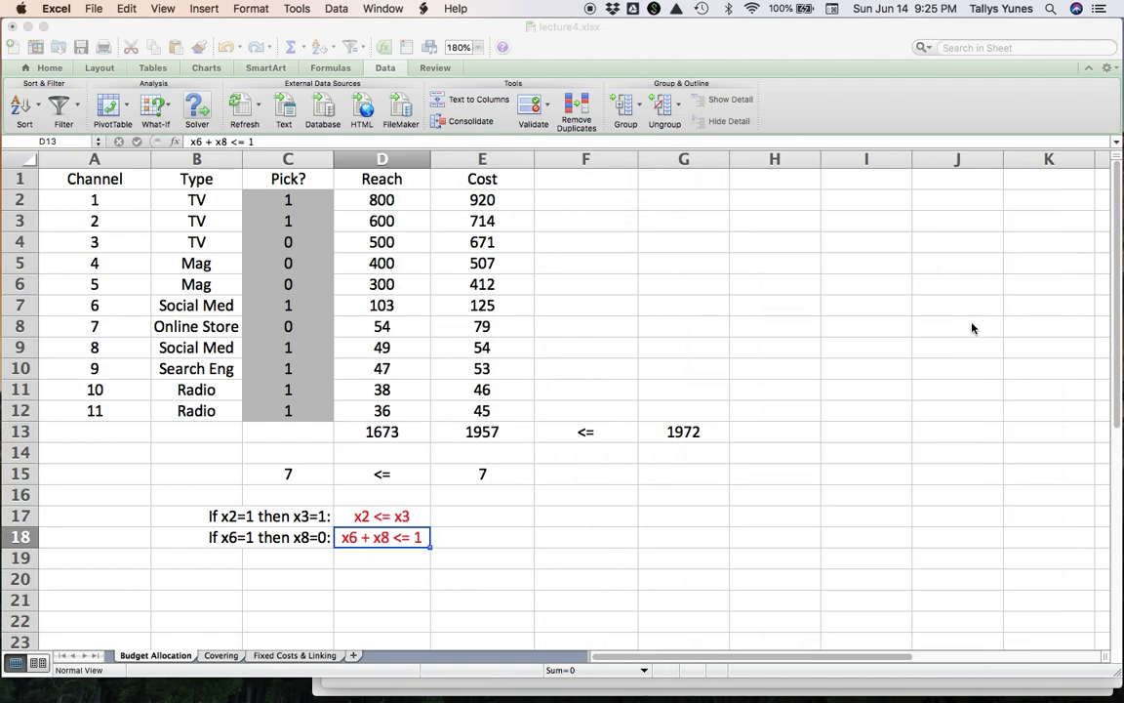
left_click_drag(659, 316, 831, 264)
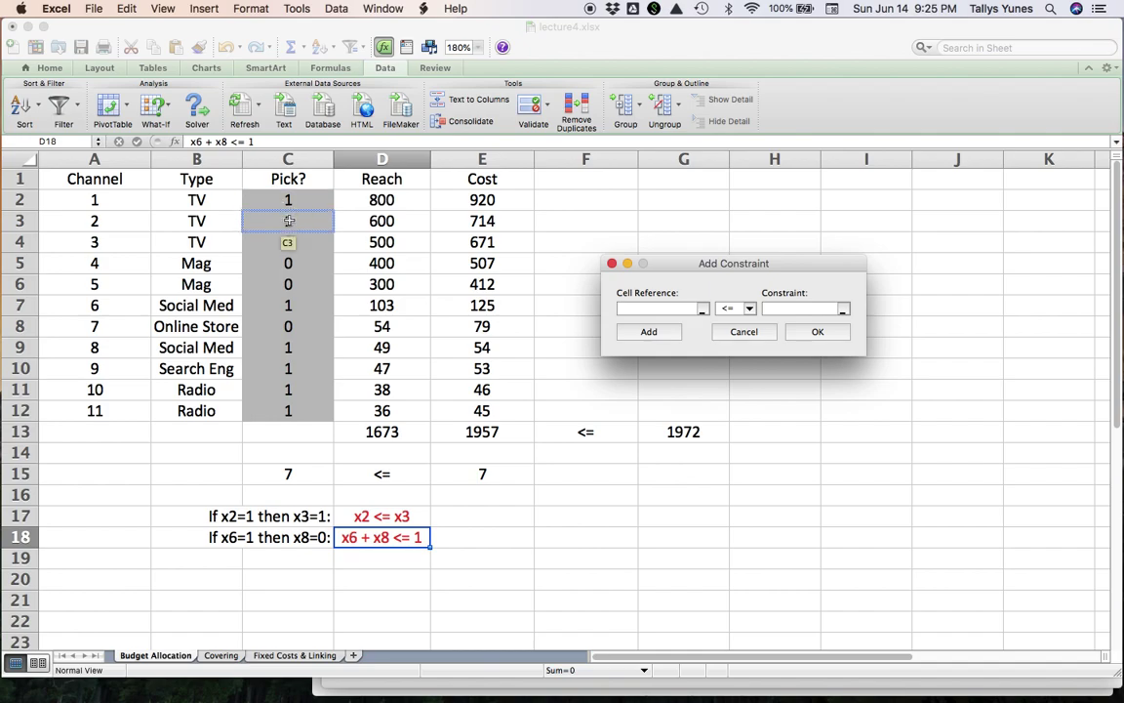
left_click(289, 221)
left_click(791, 313)
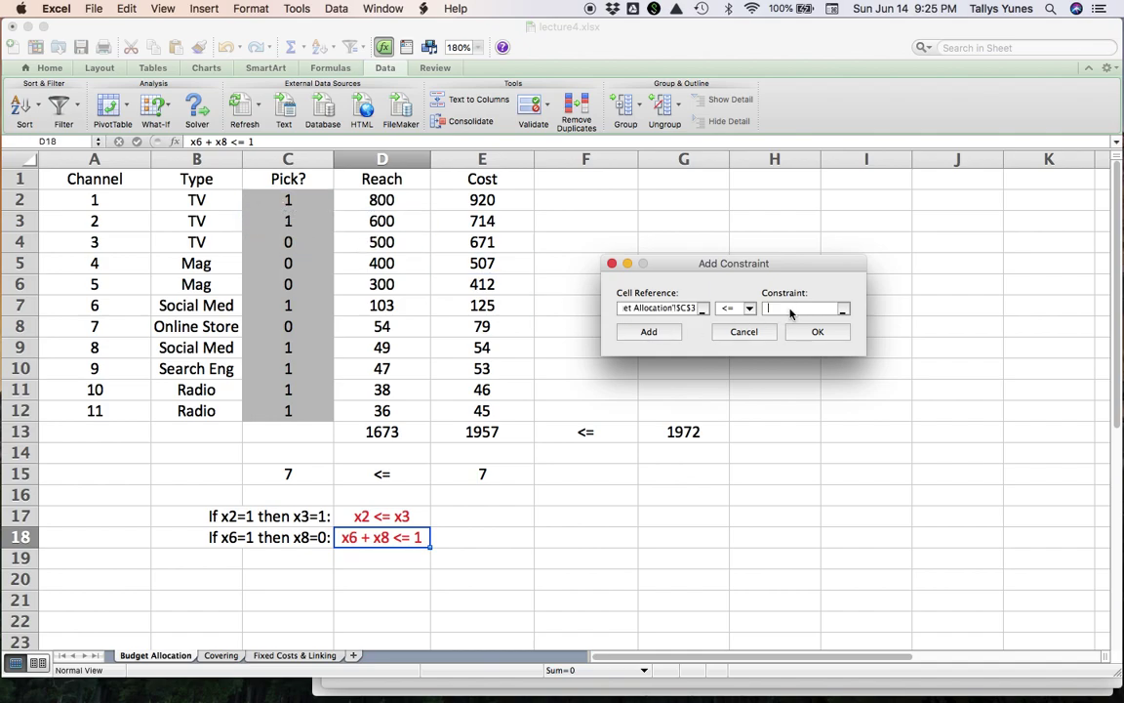
left_click(314, 241)
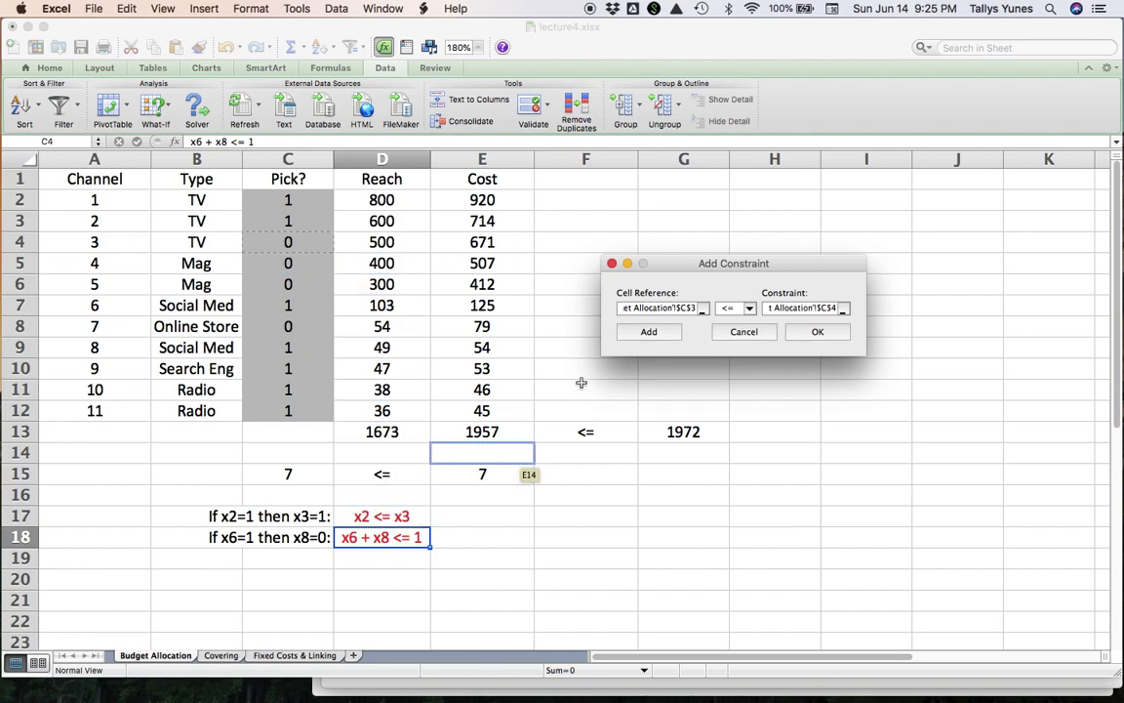
left_click(670, 333)
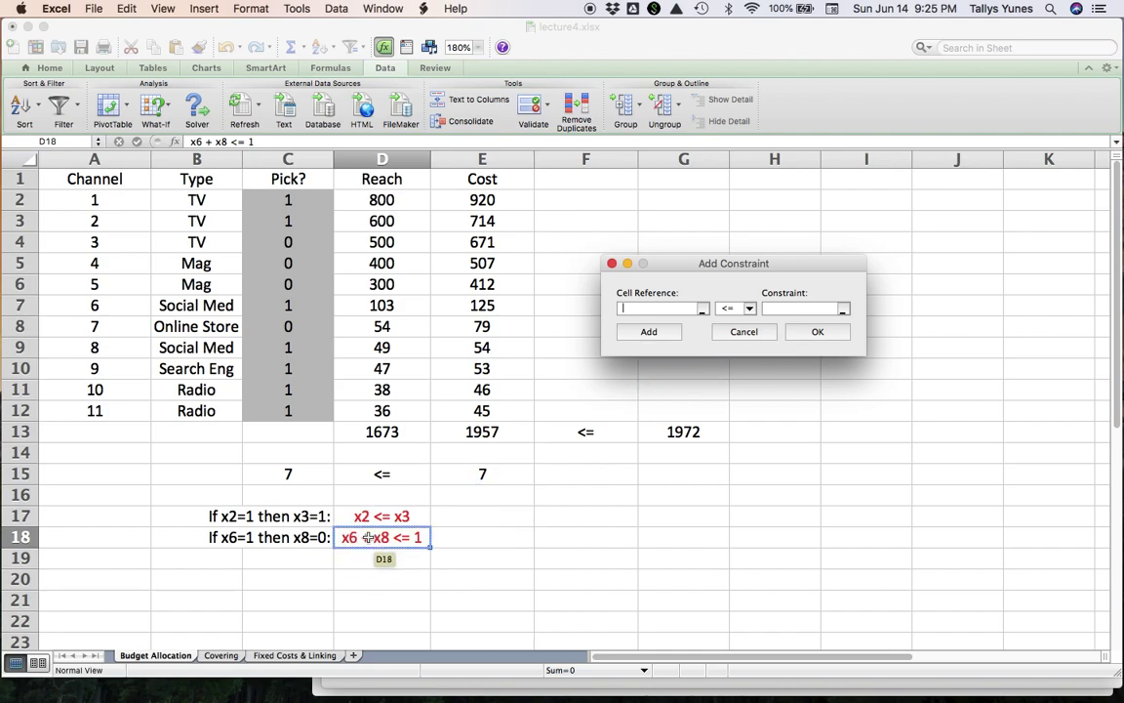
left_click(745, 331)
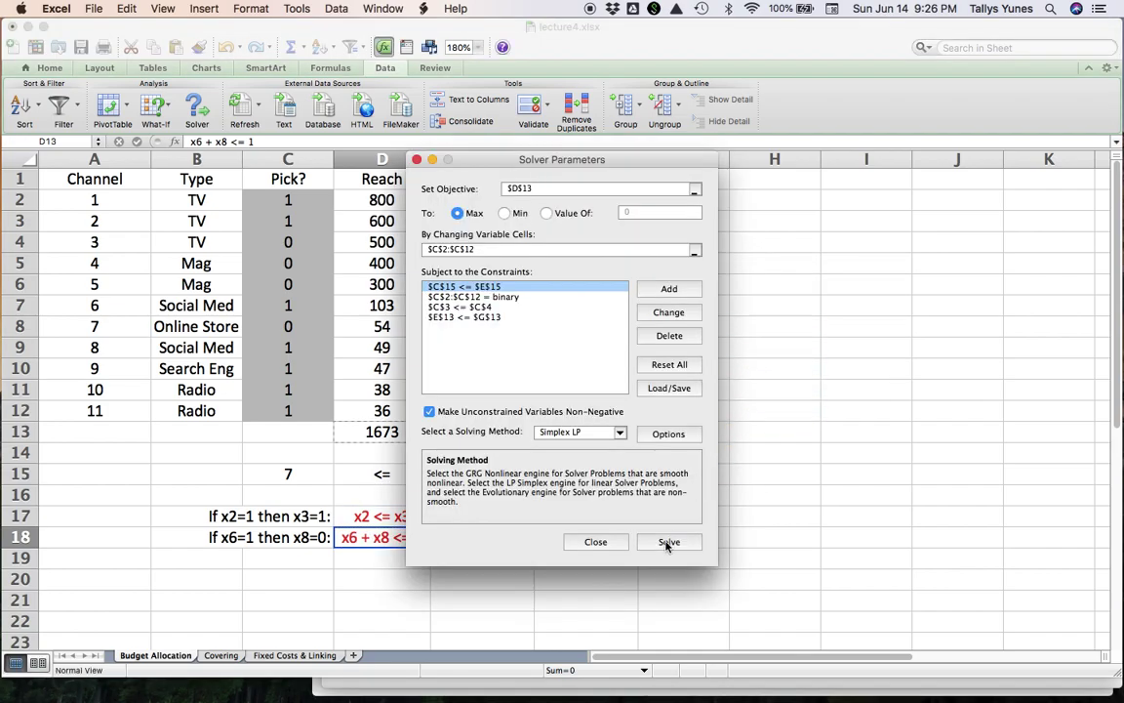
left_click(596, 541)
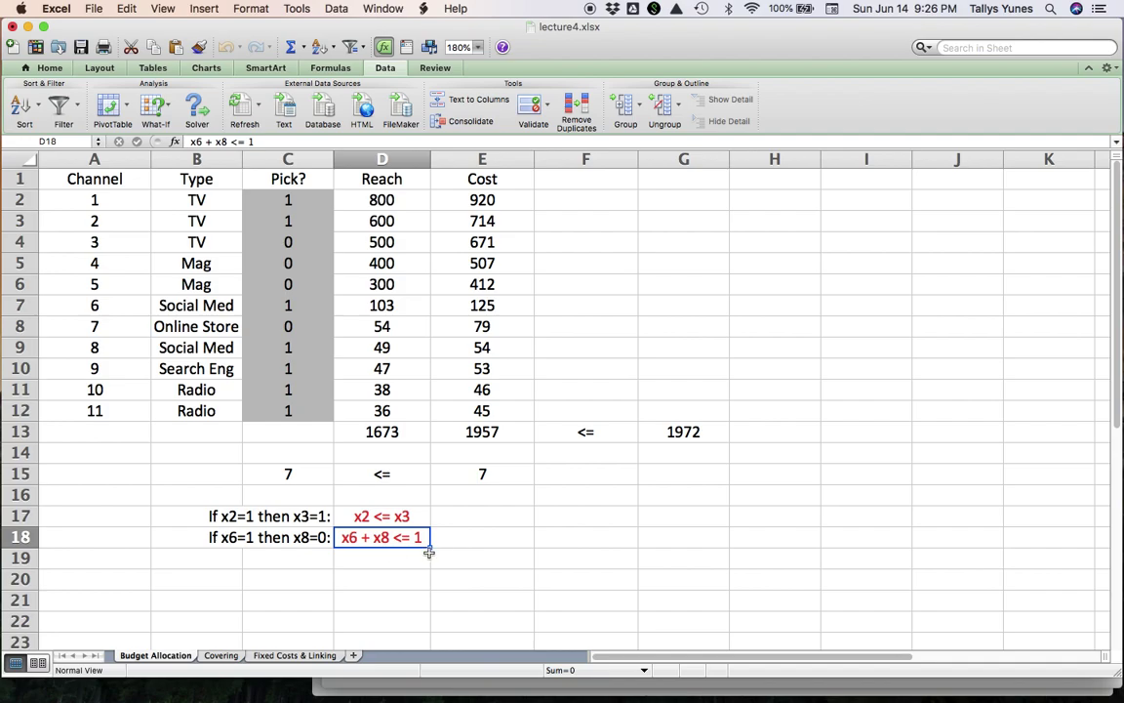
Step: Enter the formula =C7+C9 in E18 to add the picks of channels 6 and 8
left_click(478, 541)
type("=")
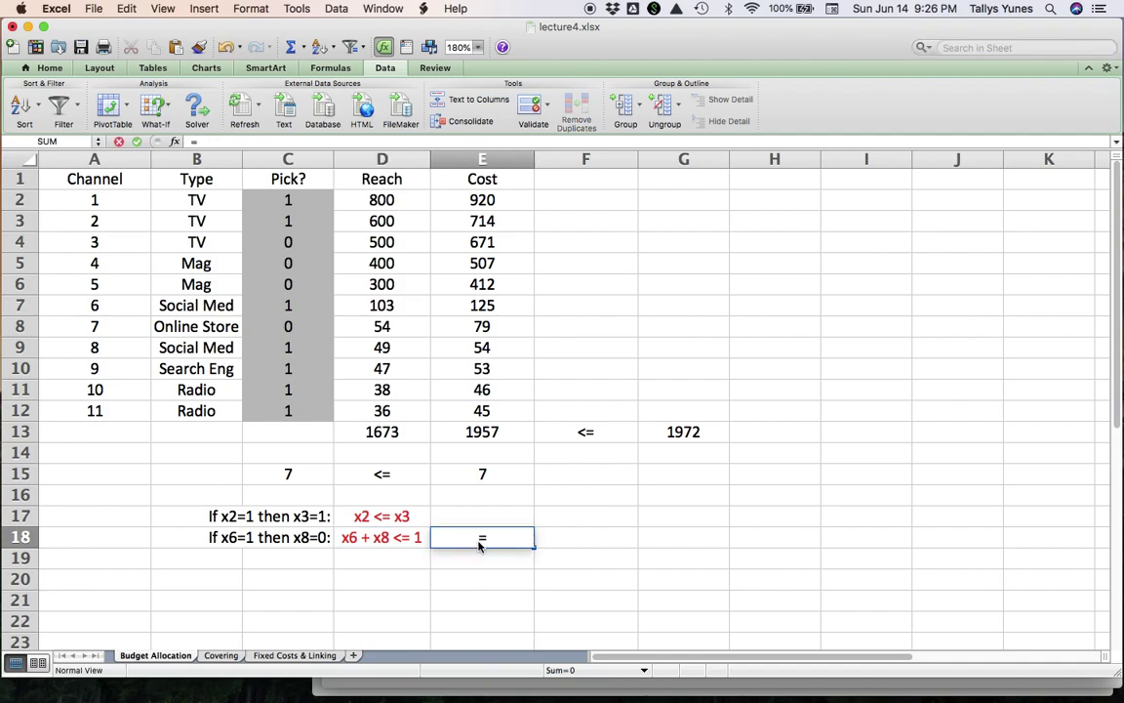
left_click_drag(478, 545, 300, 308)
left_click(300, 308)
type("+")
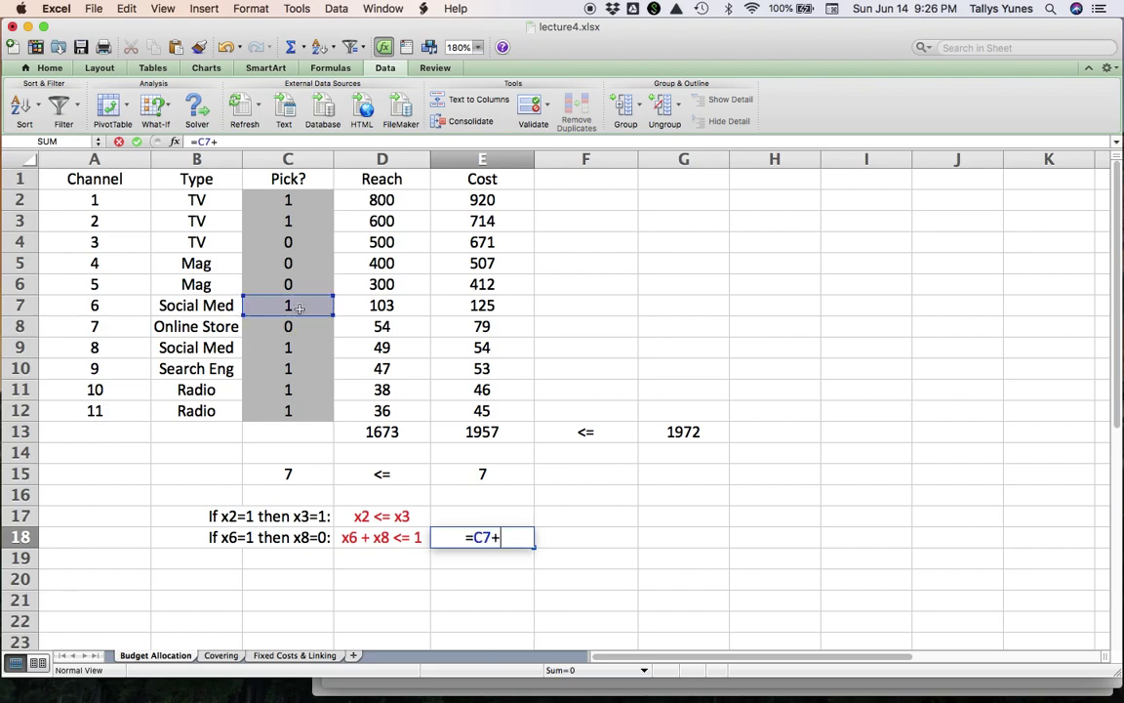
left_click(300, 348)
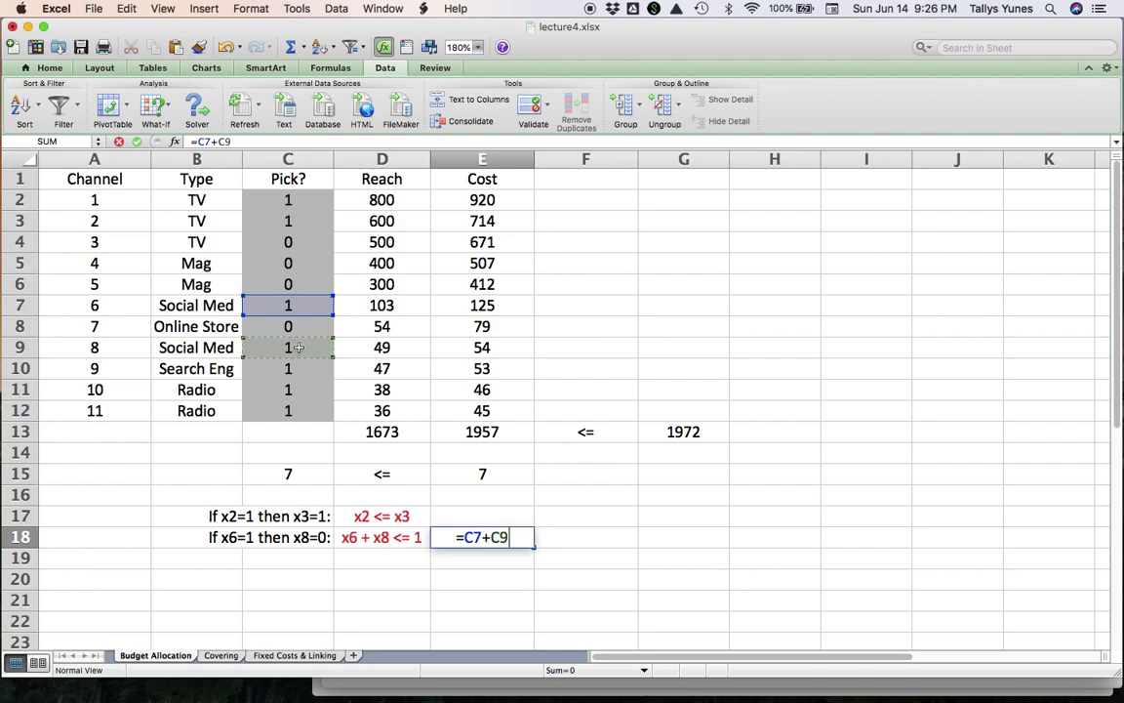
key("Return")
key("Up")
key("Right")
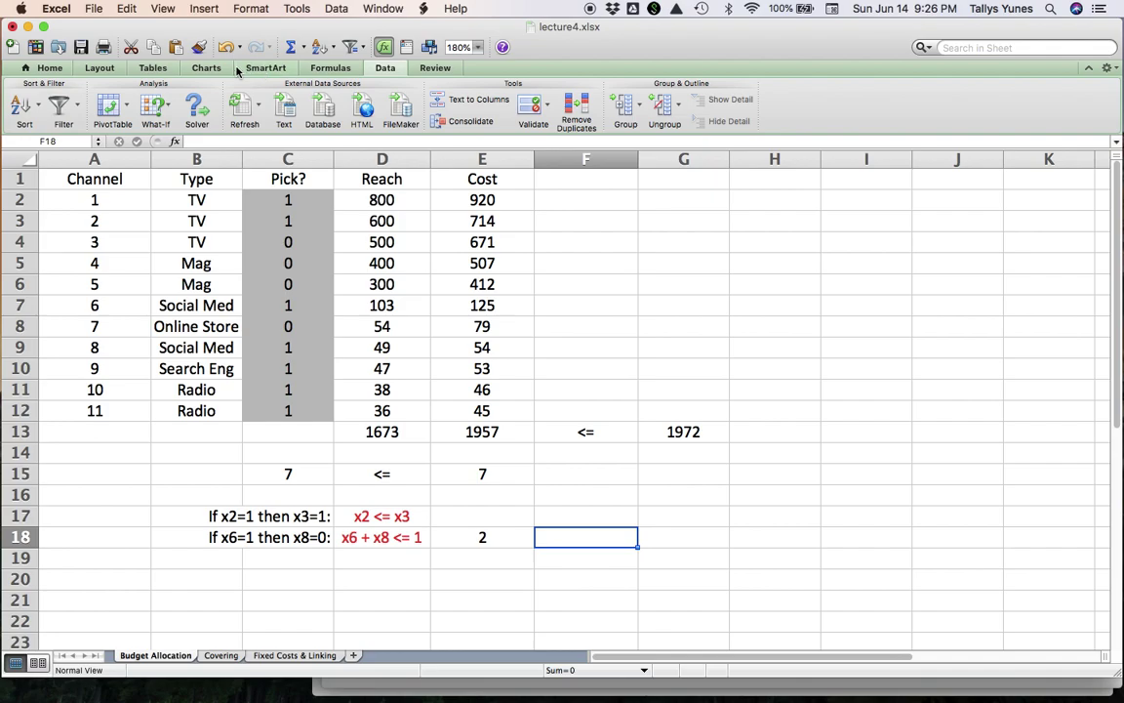
Step: Add the constraint E18 <= 1 to the Solver model
left_click(194, 107)
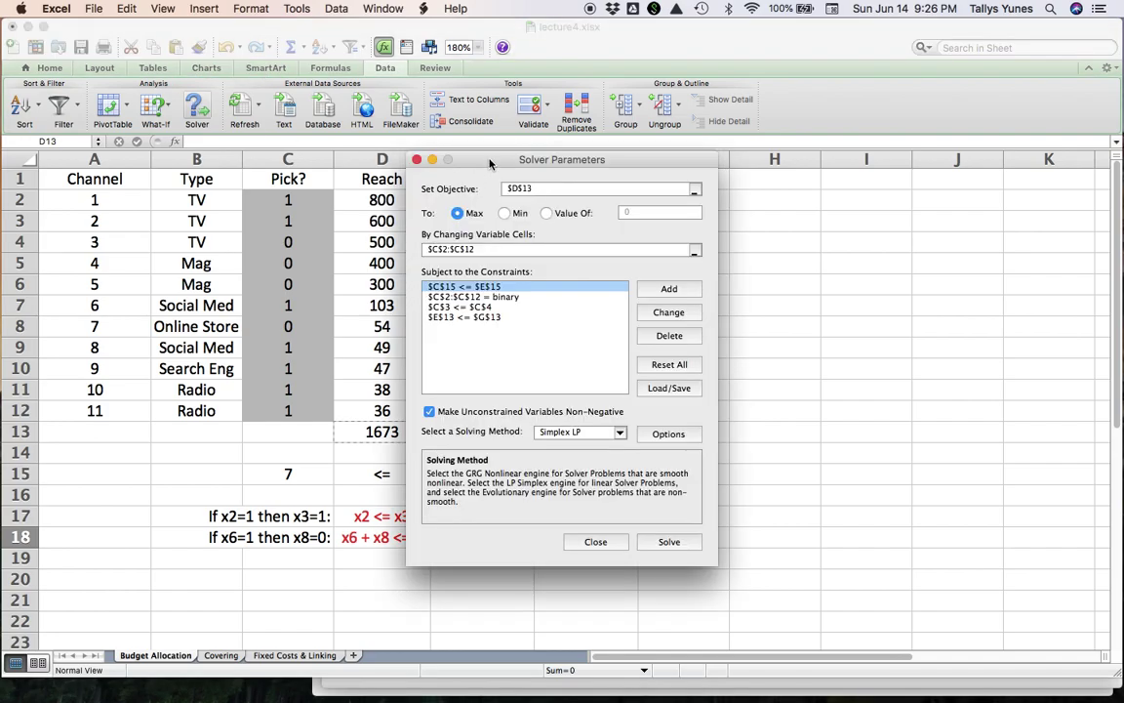
left_click_drag(490, 159, 783, 207)
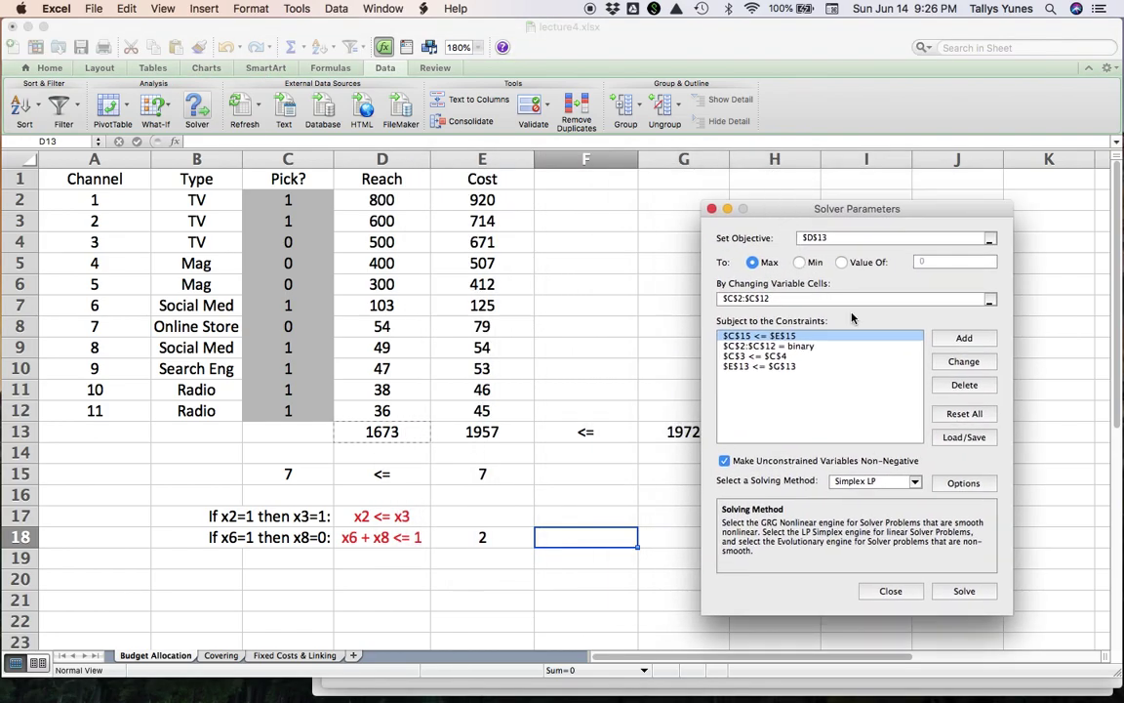
left_click(955, 337)
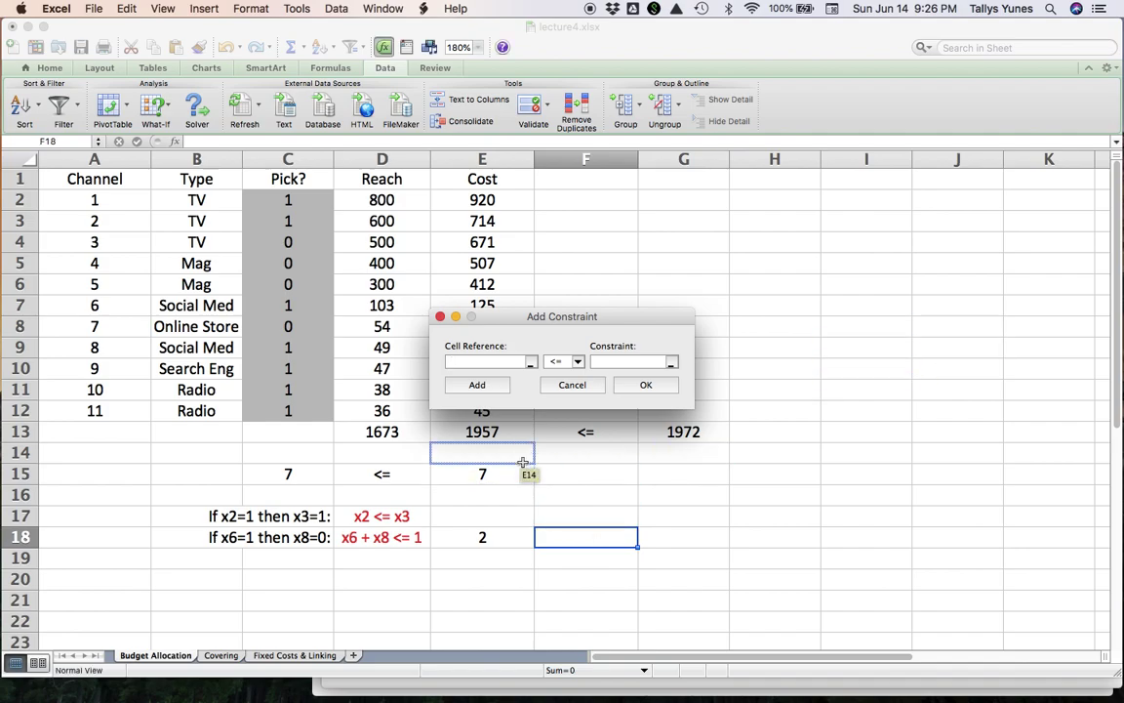
left_click(508, 537)
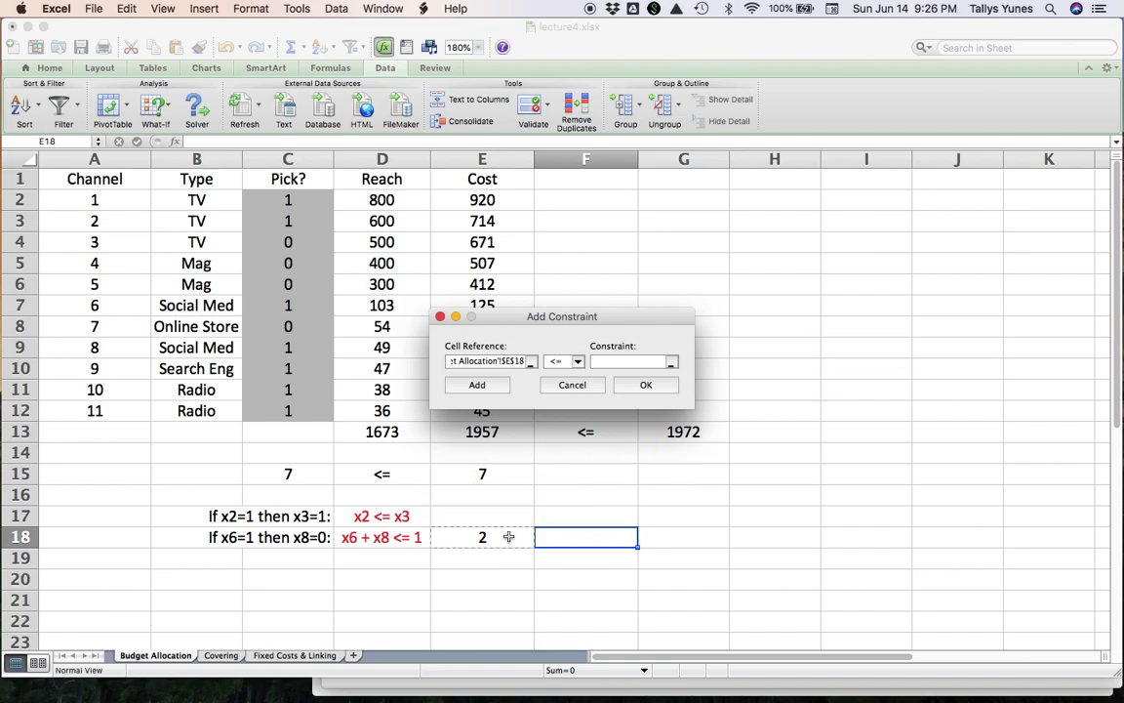
left_click(603, 362)
type("1")
left_click(643, 385)
Step: Solve the model with the current constraints and keep the Solver solution
left_click_drag(618, 163, 888, 246)
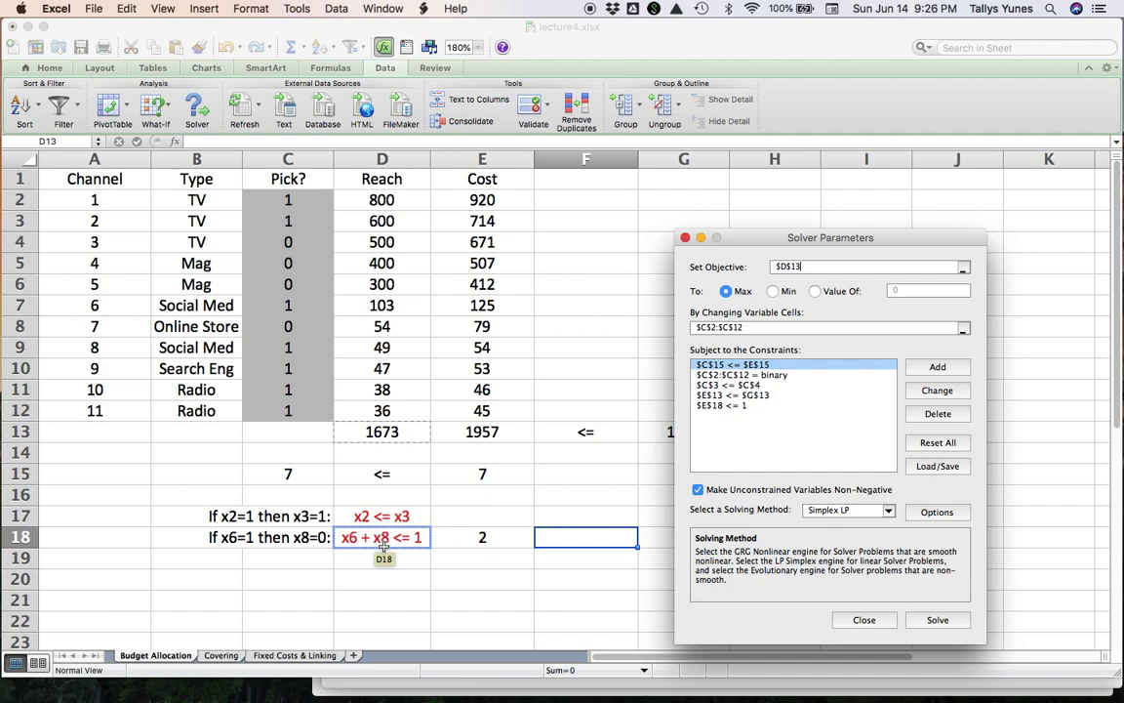
left_click(935, 622)
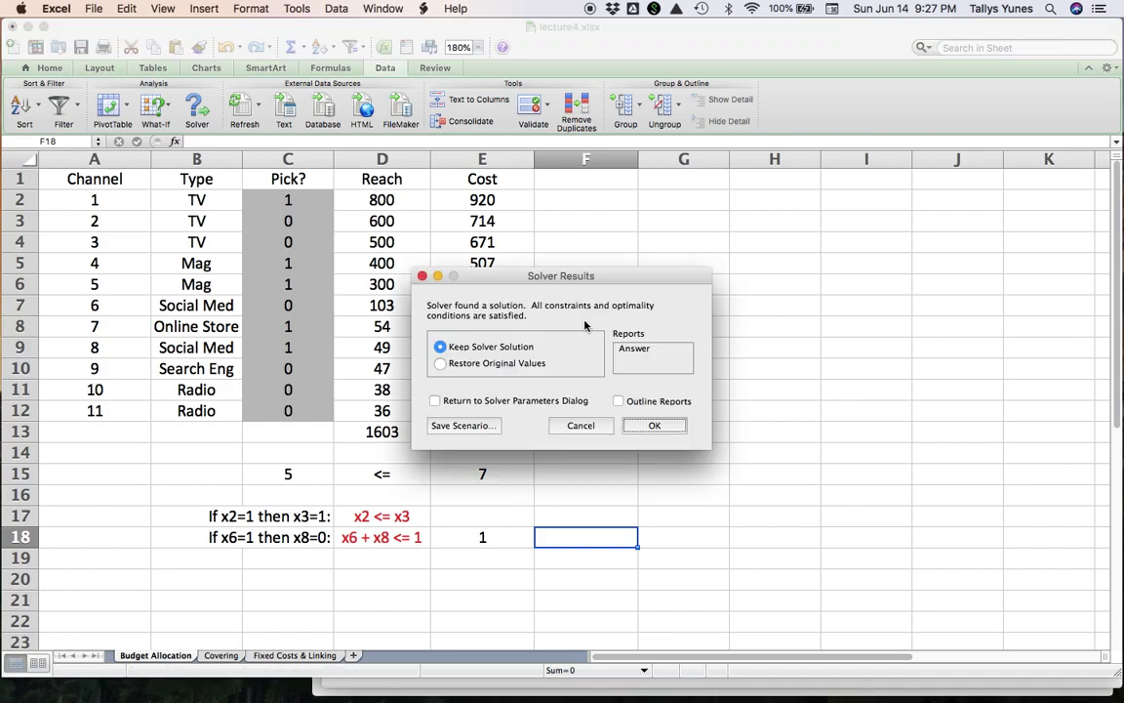
left_click(653, 426)
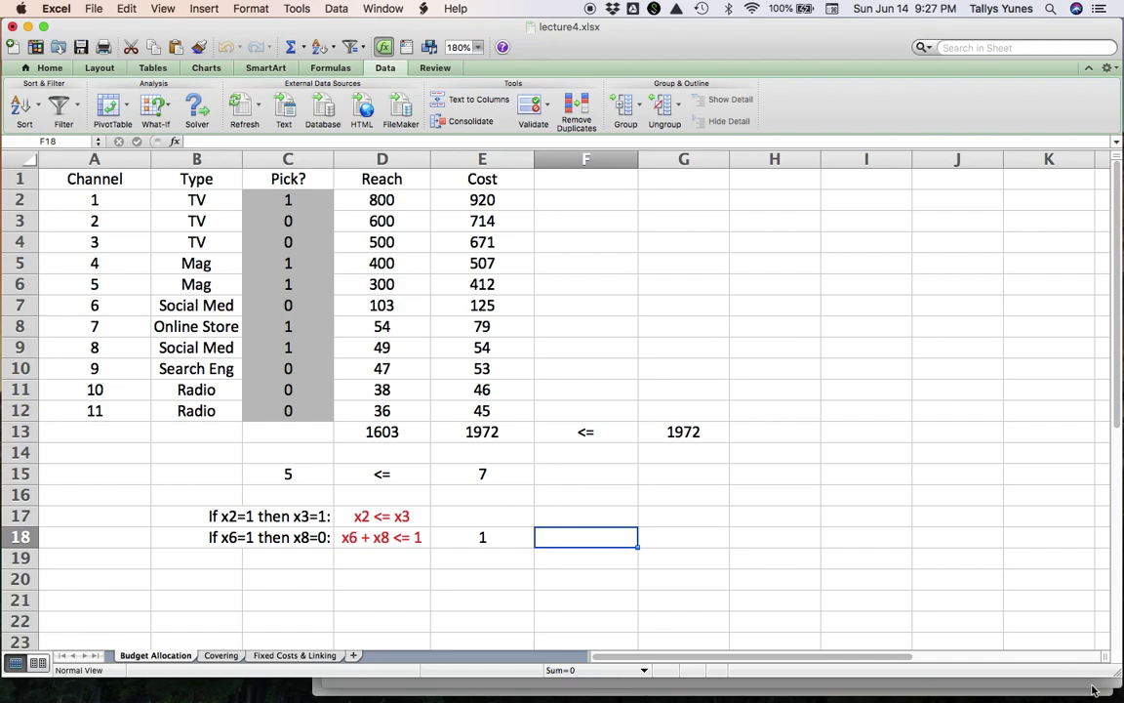
Step: Read the condition on channels 3, 4 and 10 in lecture4.pdf in Preview, and return to the Excel workbook
key("super+Tab")
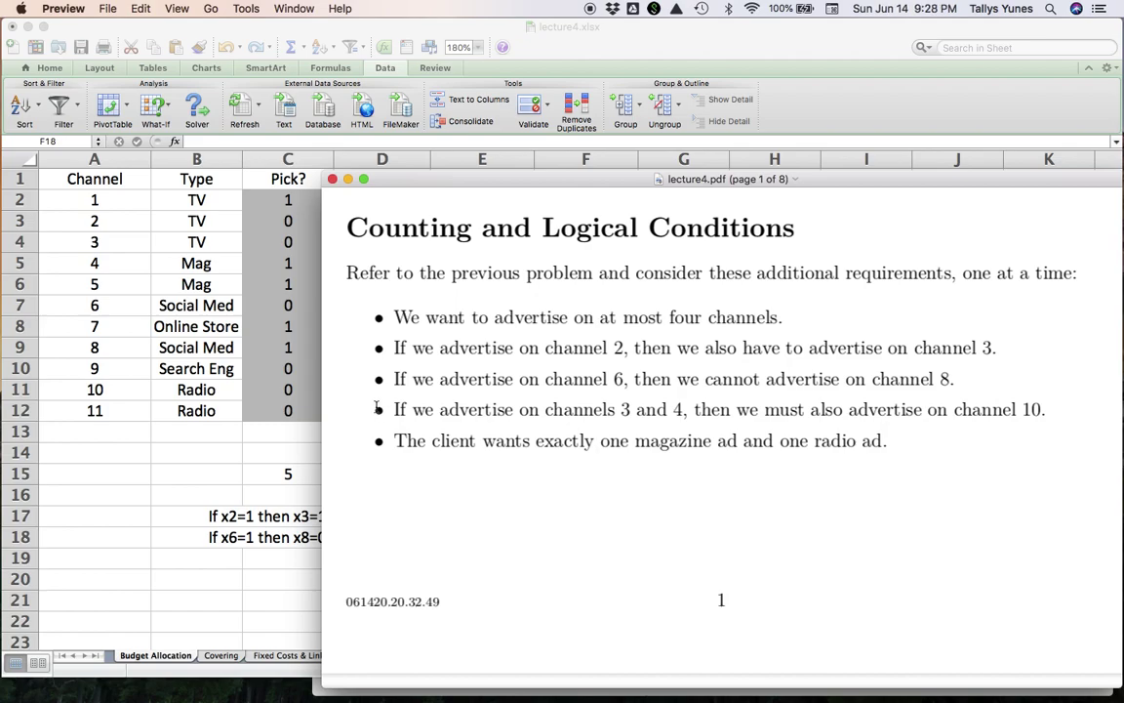
left_click(237, 477)
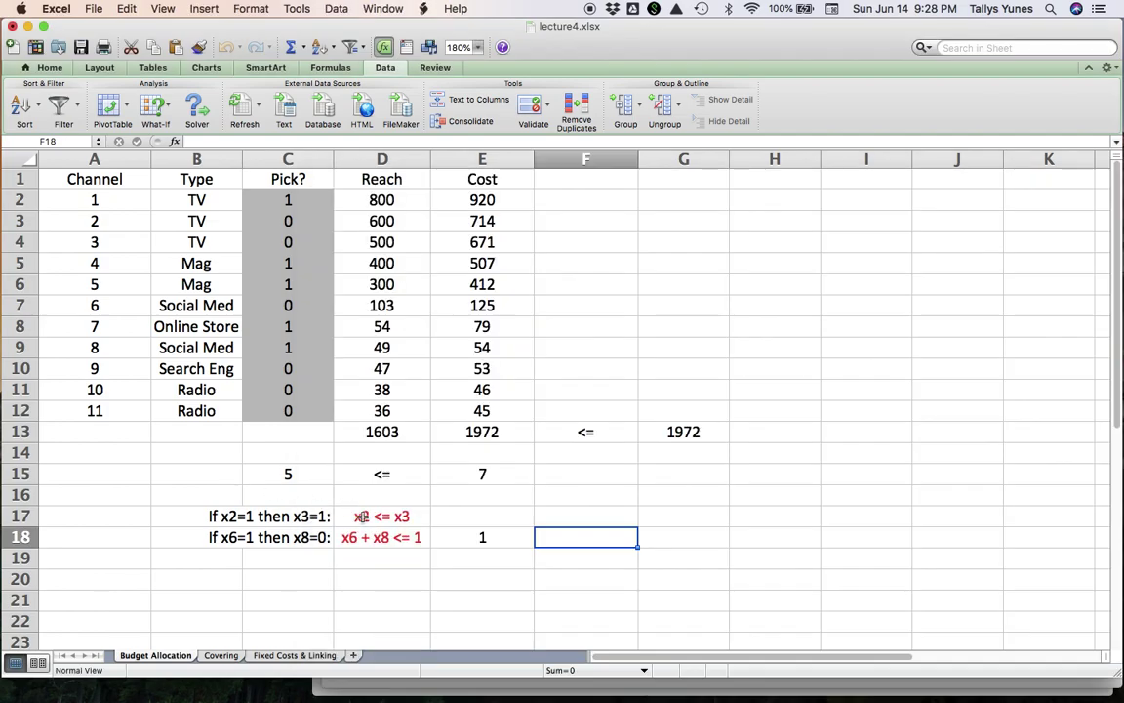
left_click(1098, 688)
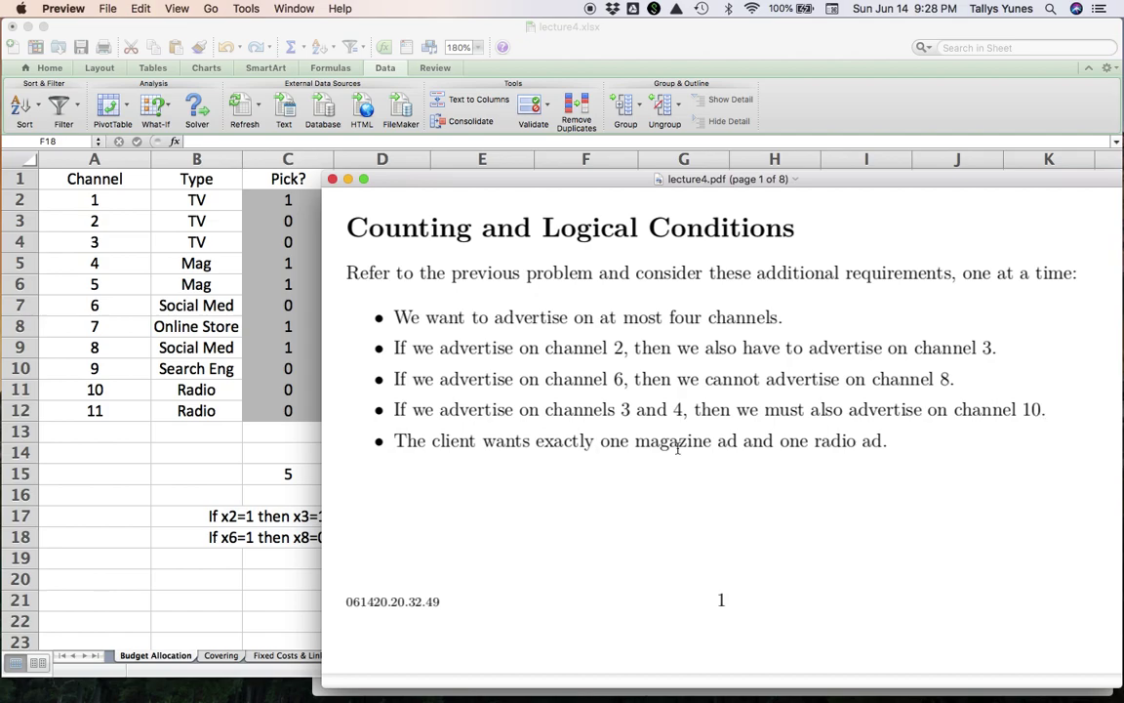
left_click(283, 556)
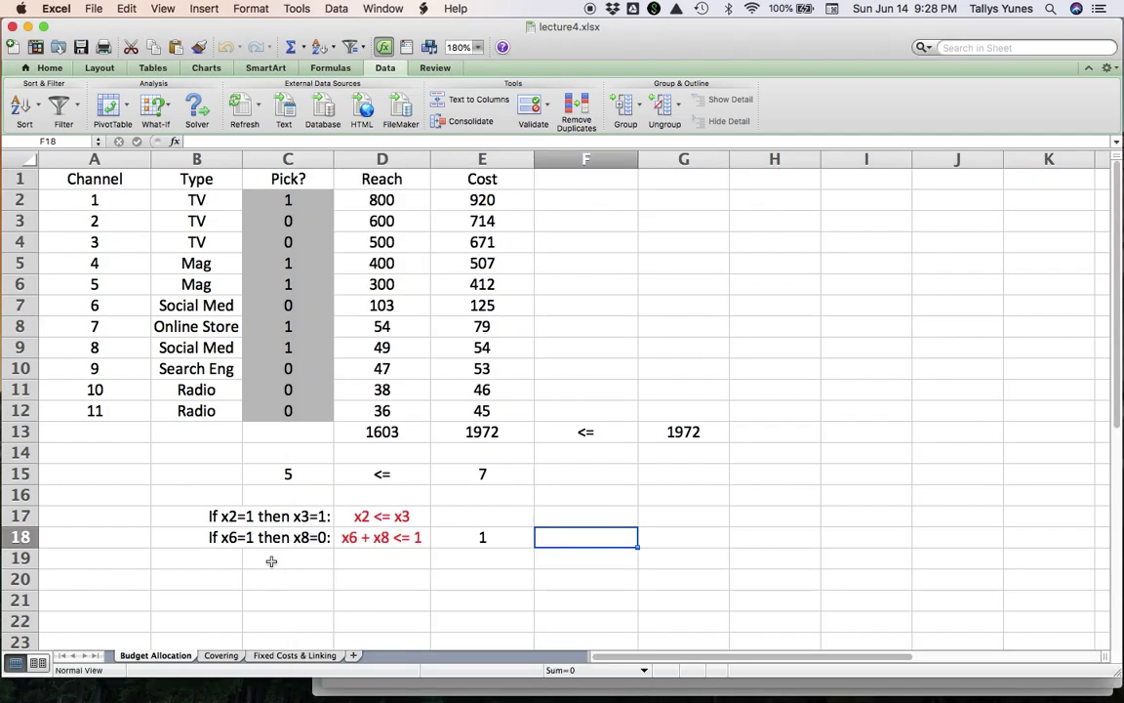
Step: Enter the note "if x3=1 and x4=1 then x10=1:" in C19 and right-align it
left_click(278, 559)
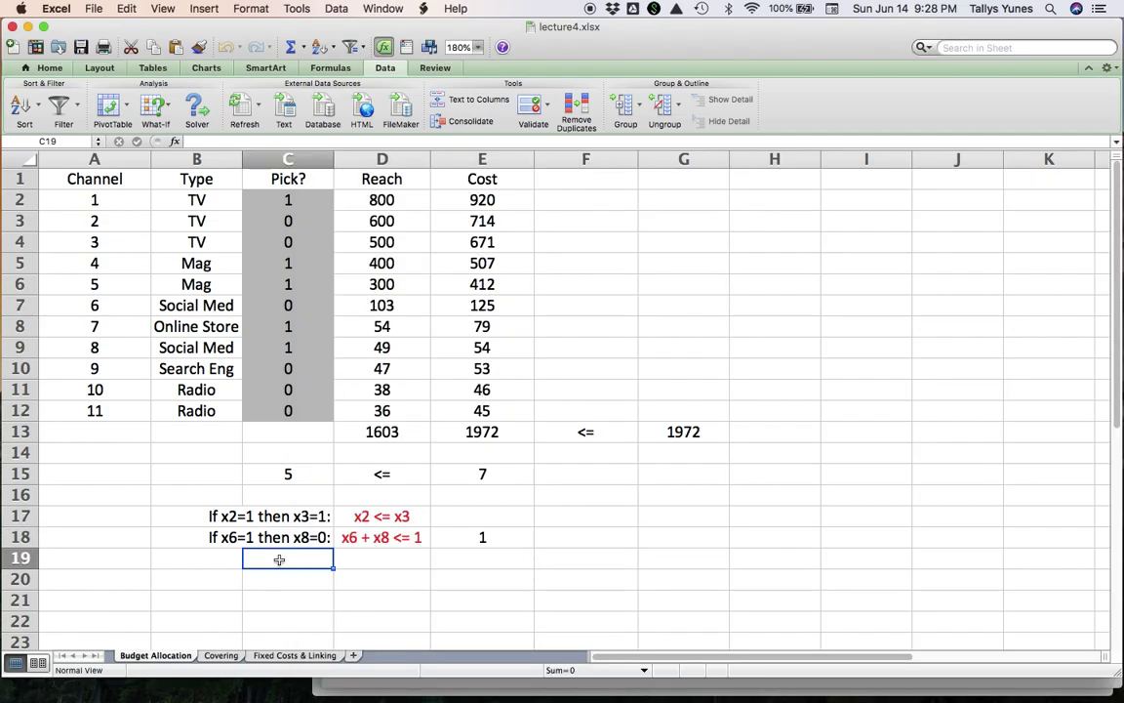
type("if x")
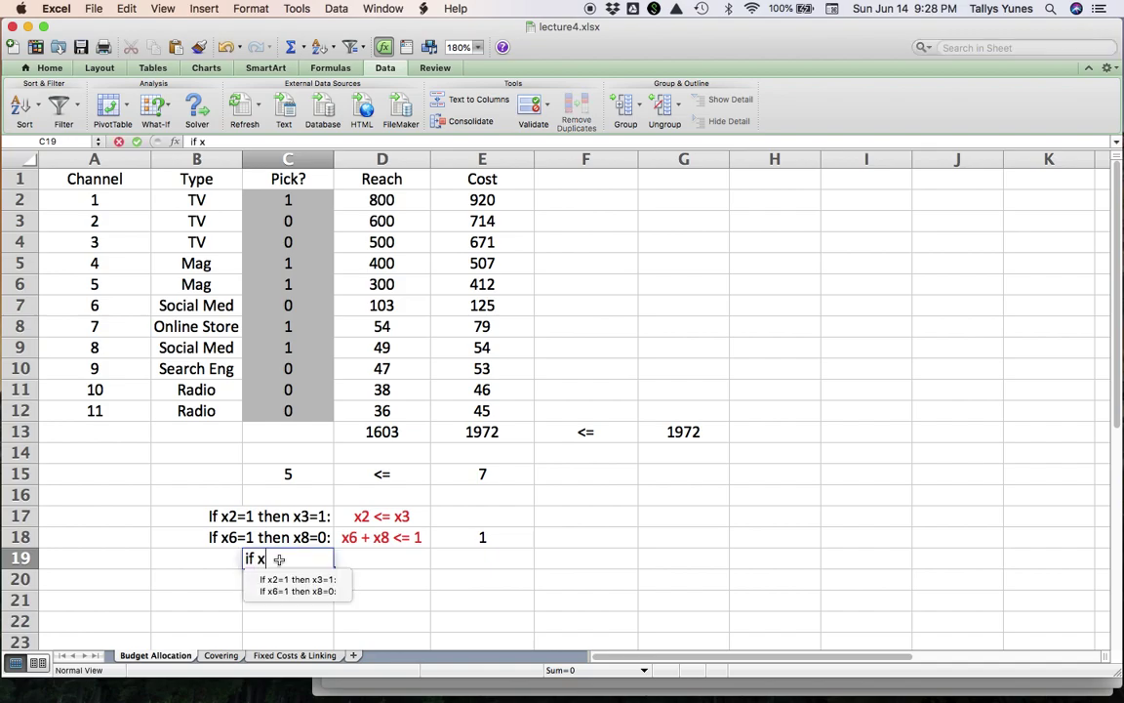
type("3=1 and ")
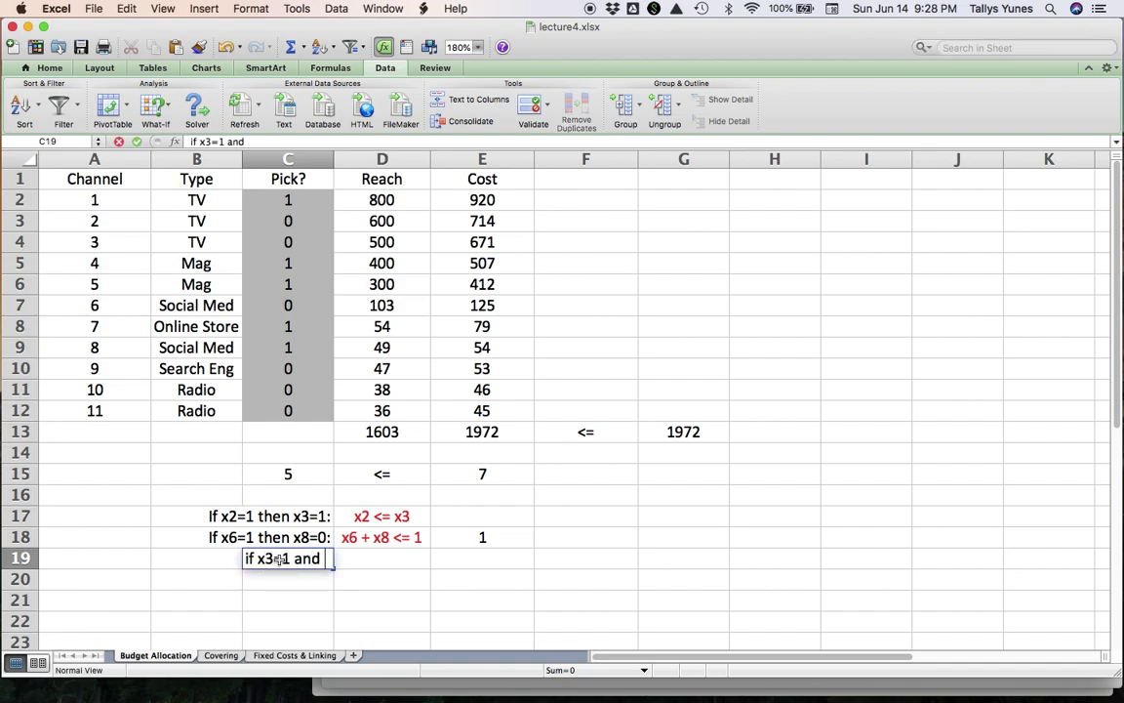
type("x4=4")
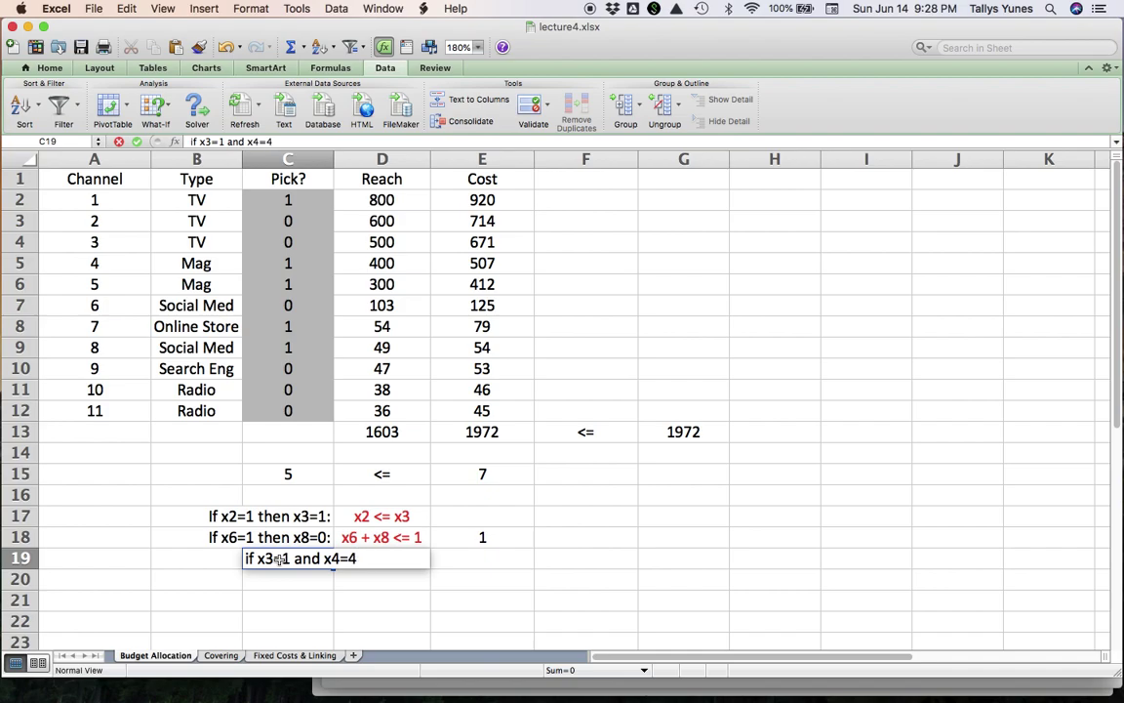
key("BackSpace")
type("1 then x10=1")
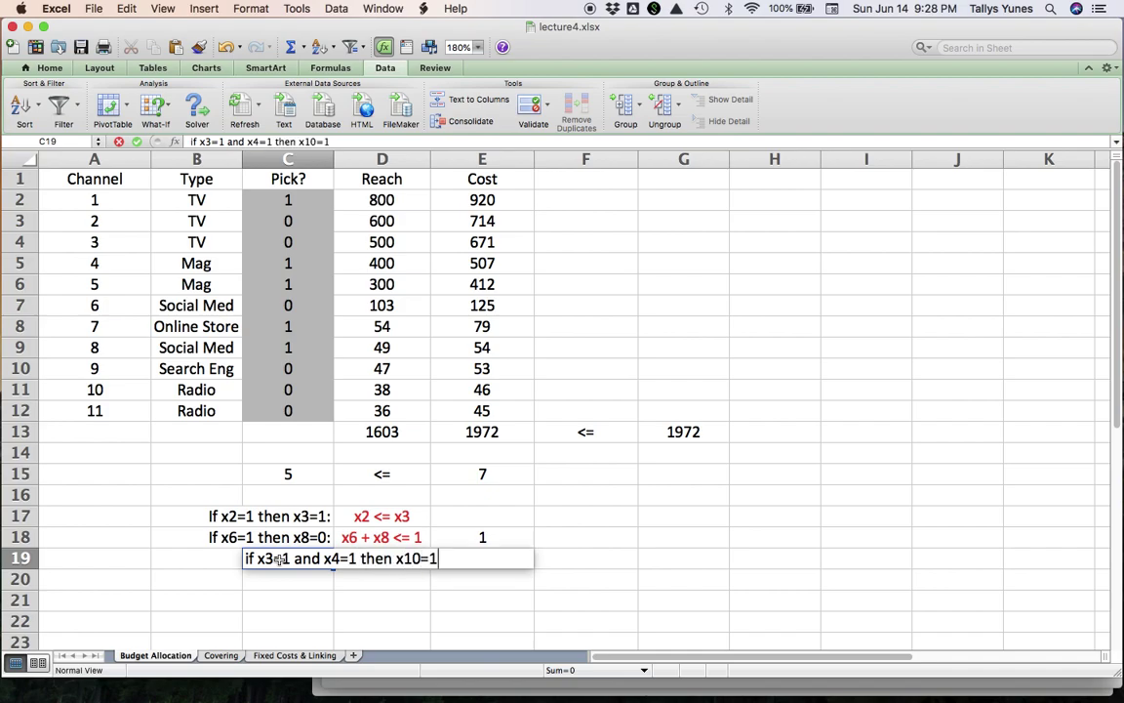
type(":")
key("Return")
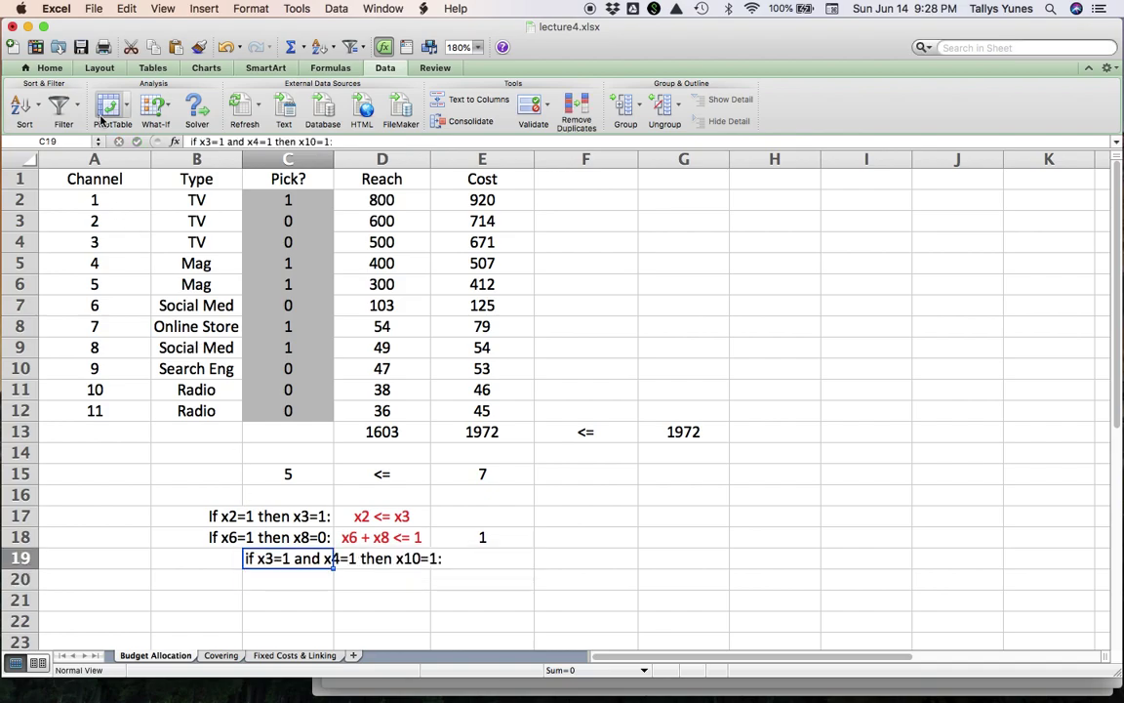
left_click(49, 67)
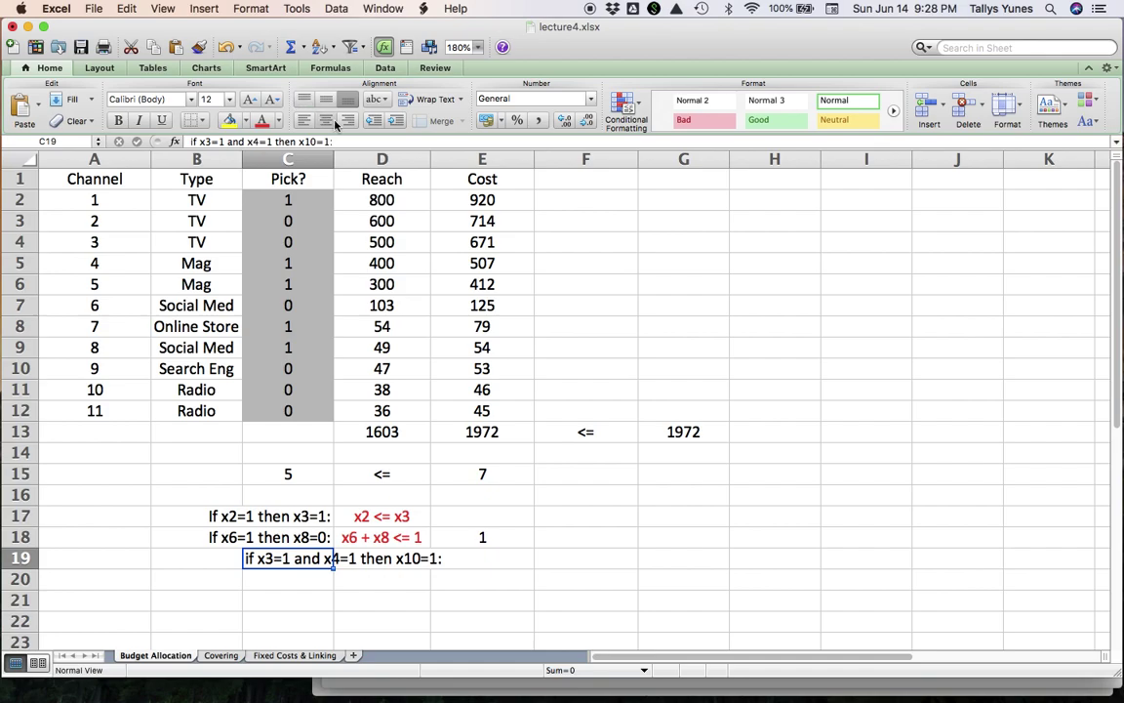
left_click(346, 120)
Step: Enter the inequality "x3 + x4 - x10 <= 1" as text in D19
left_click(365, 560)
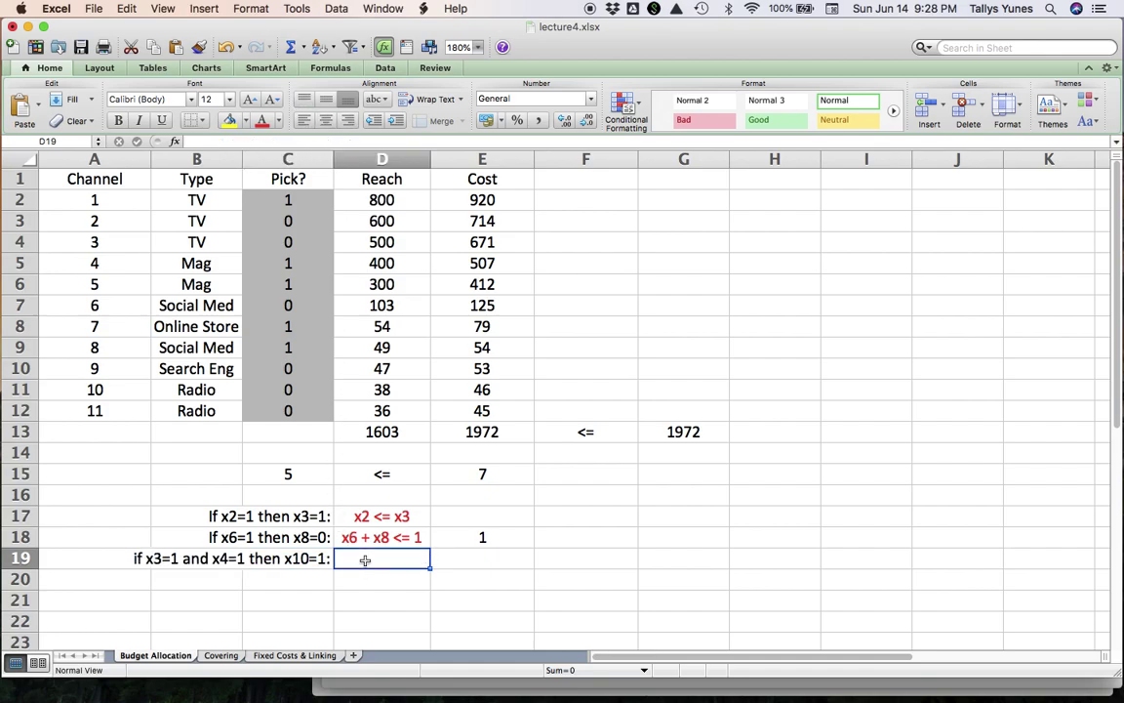
type("x")
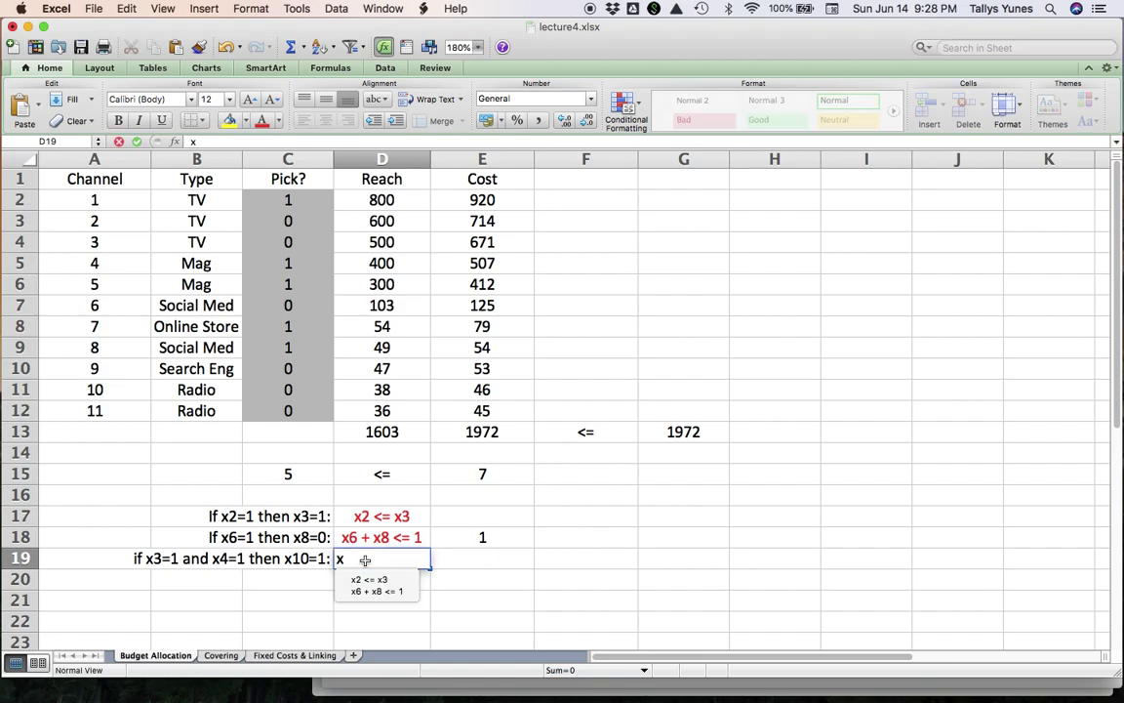
type("3")
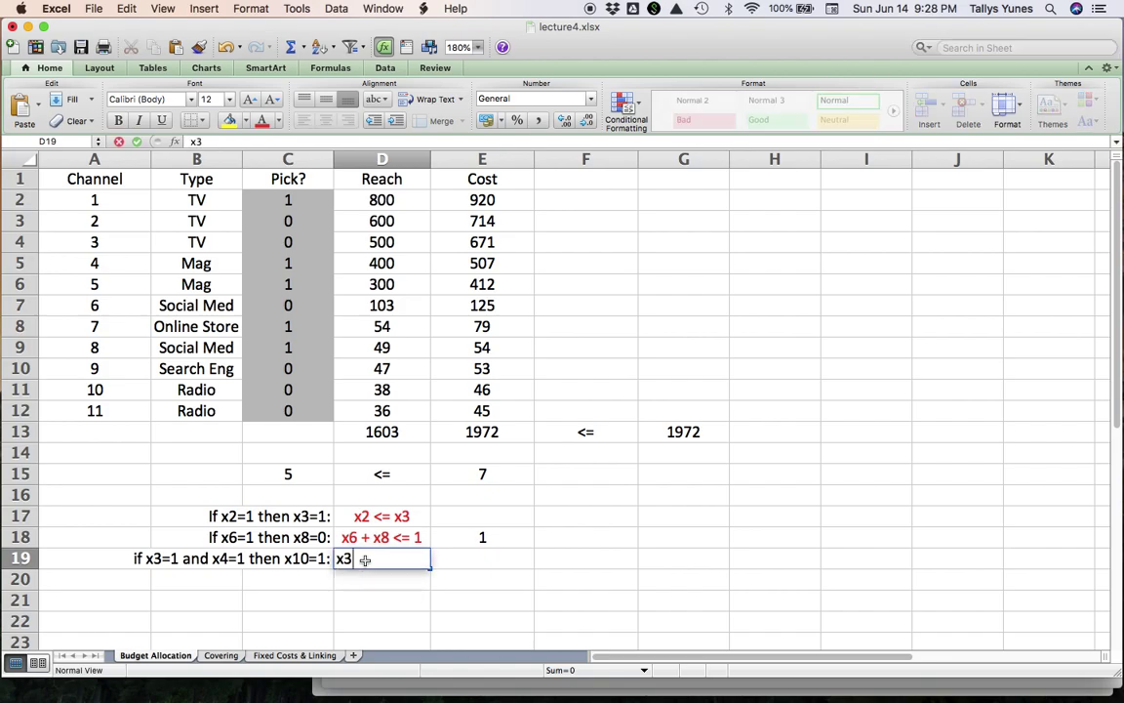
type(" + x4 - x10 <")
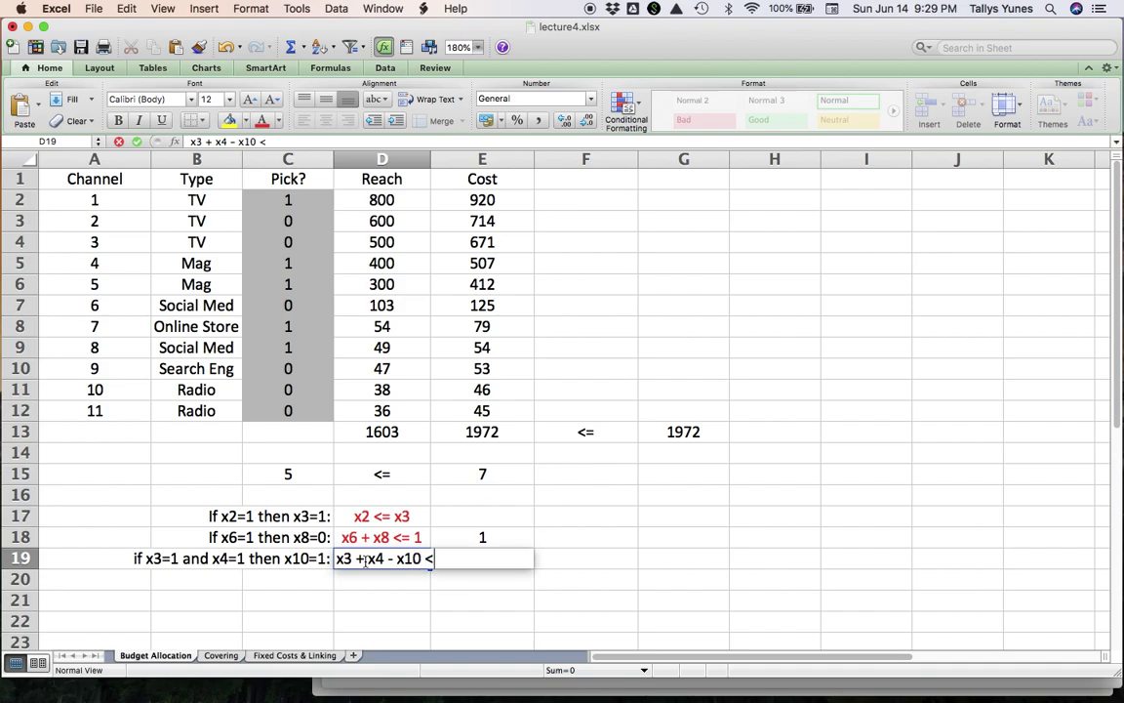
type("= 1")
left_click(376, 579)
Step: Left-align the inequality in D19 and colour its text red
left_click(376, 559)
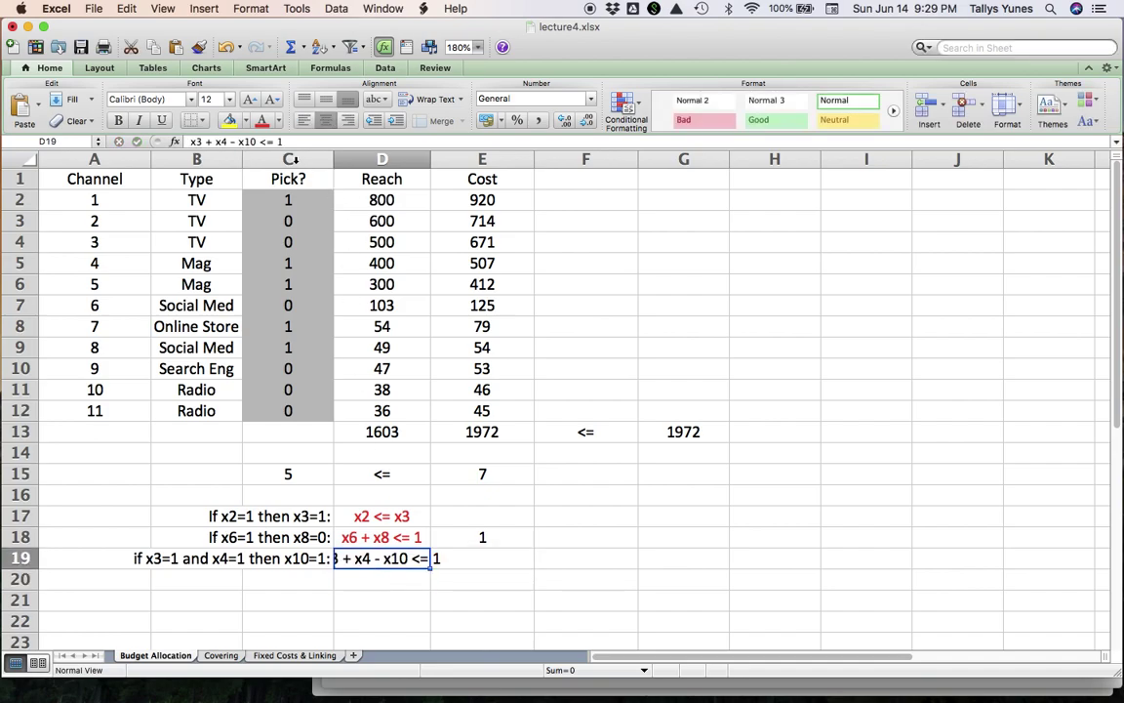
left_click(304, 120)
left_click(261, 120)
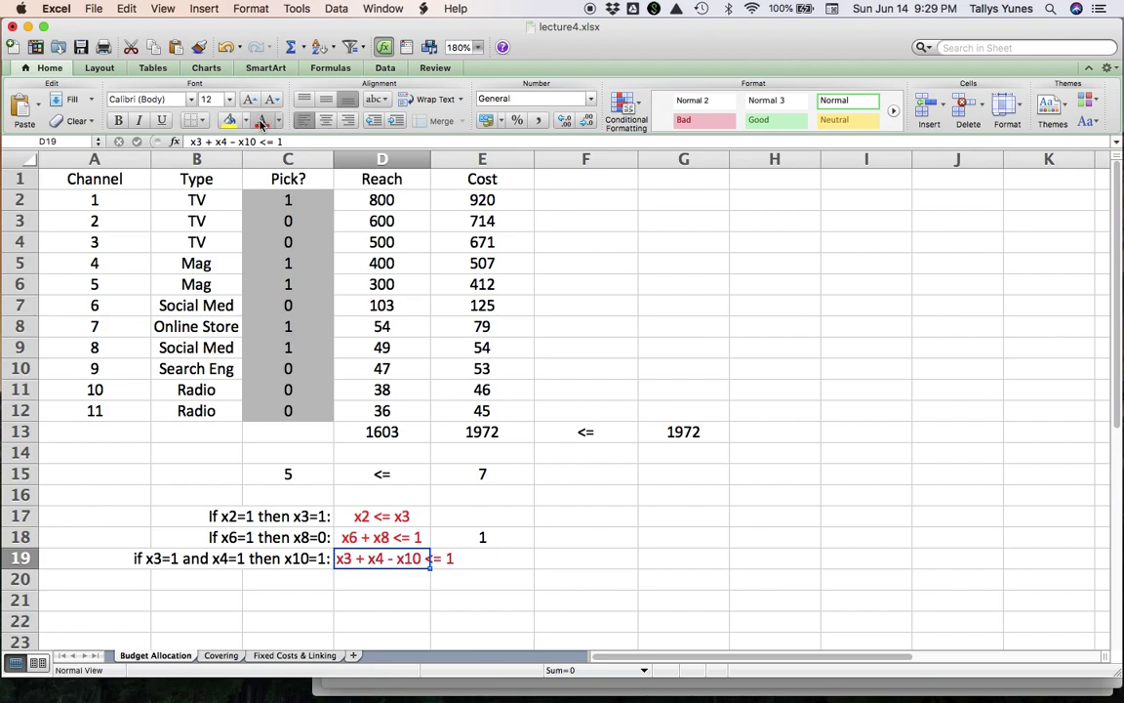
left_click(393, 602)
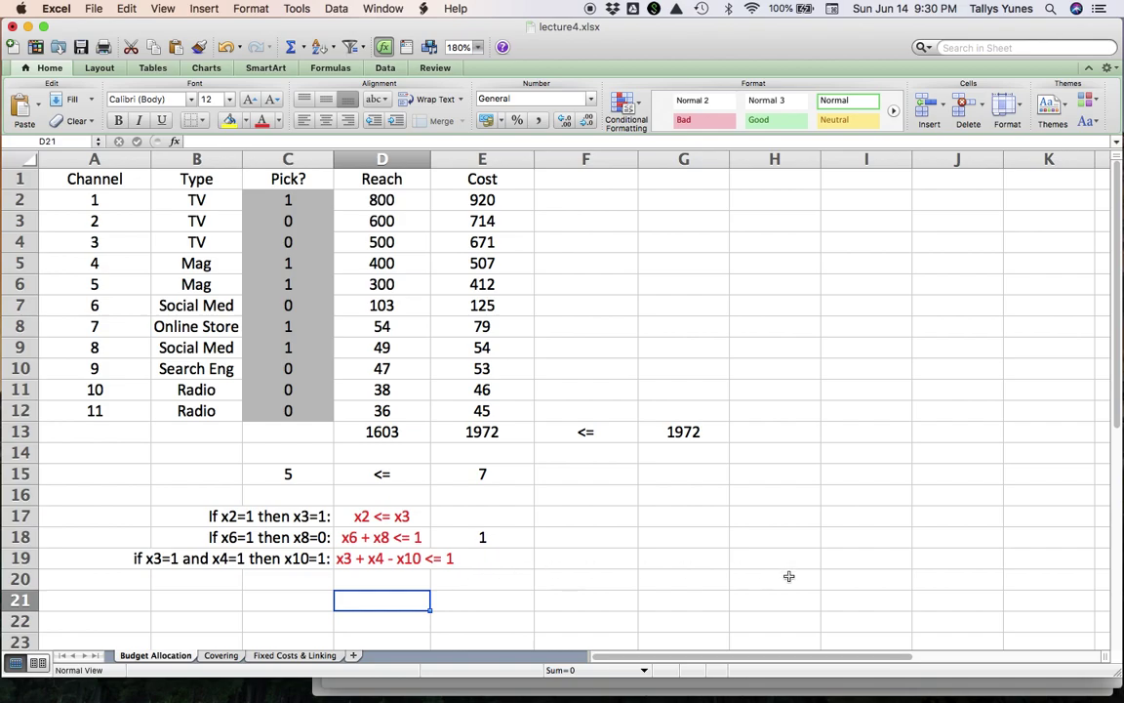
Step: Delete the constraints C3 <= C4, E13 <= G13, E18 <= 1 and C15 <= E15 from the Solver model, keeping only the binary constraint
left_click(1102, 689)
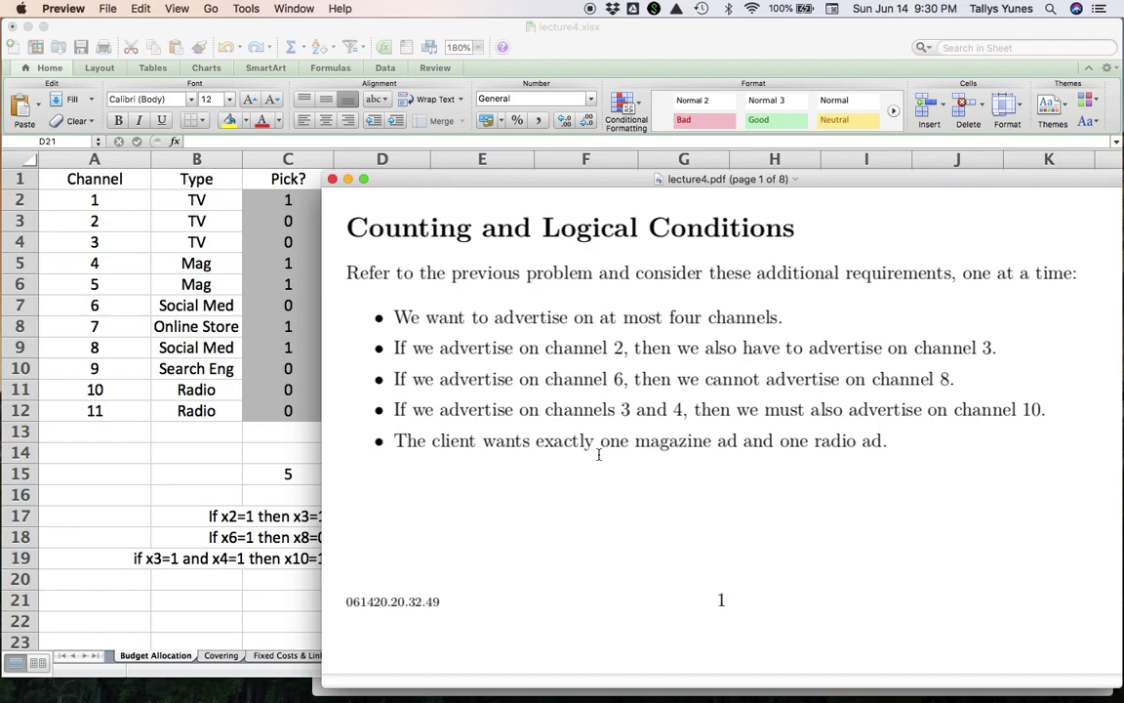
left_click(232, 396)
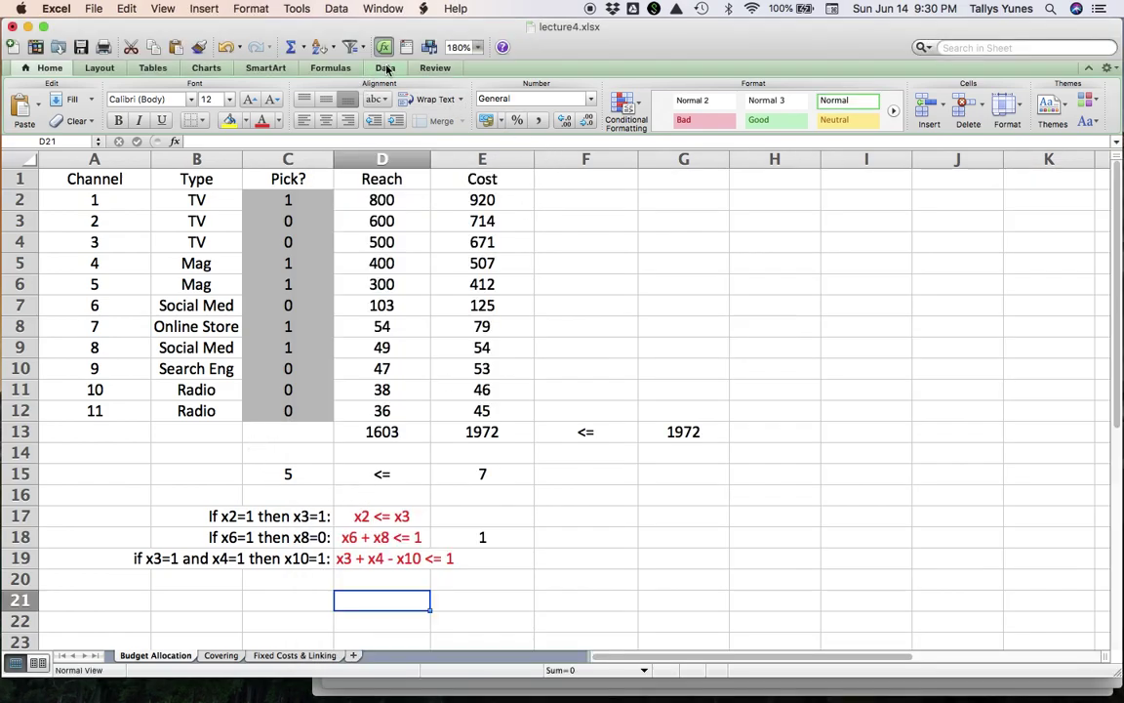
left_click(385, 68)
left_click(196, 109)
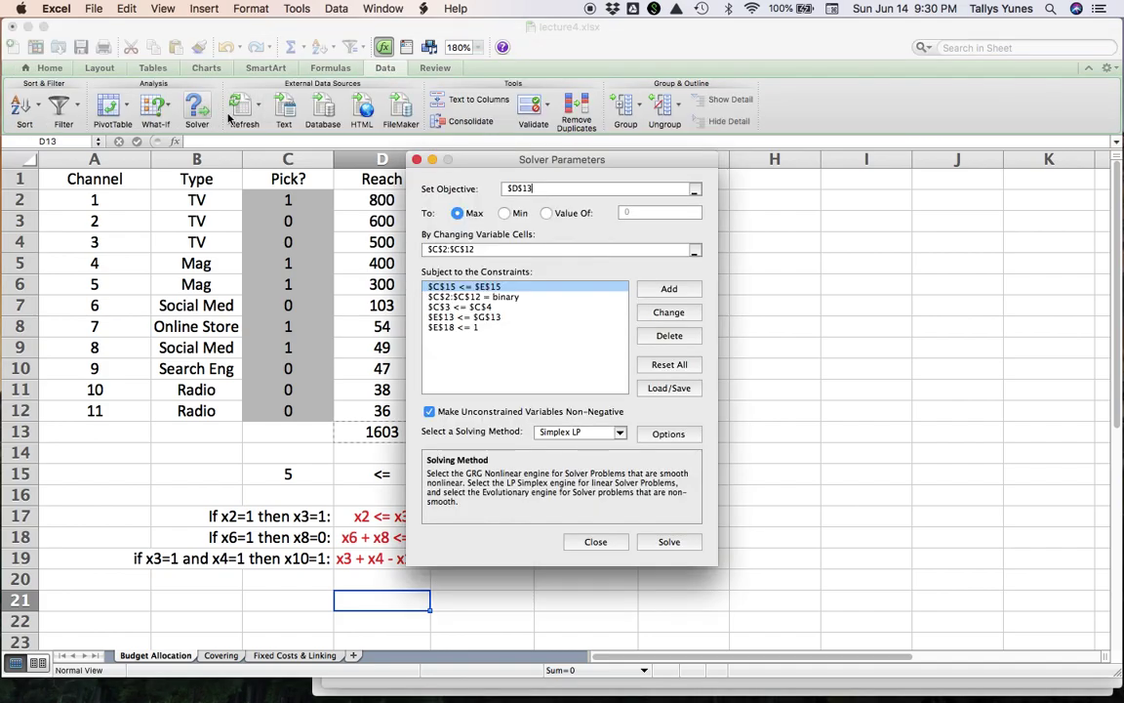
left_click_drag(496, 171, 769, 217)
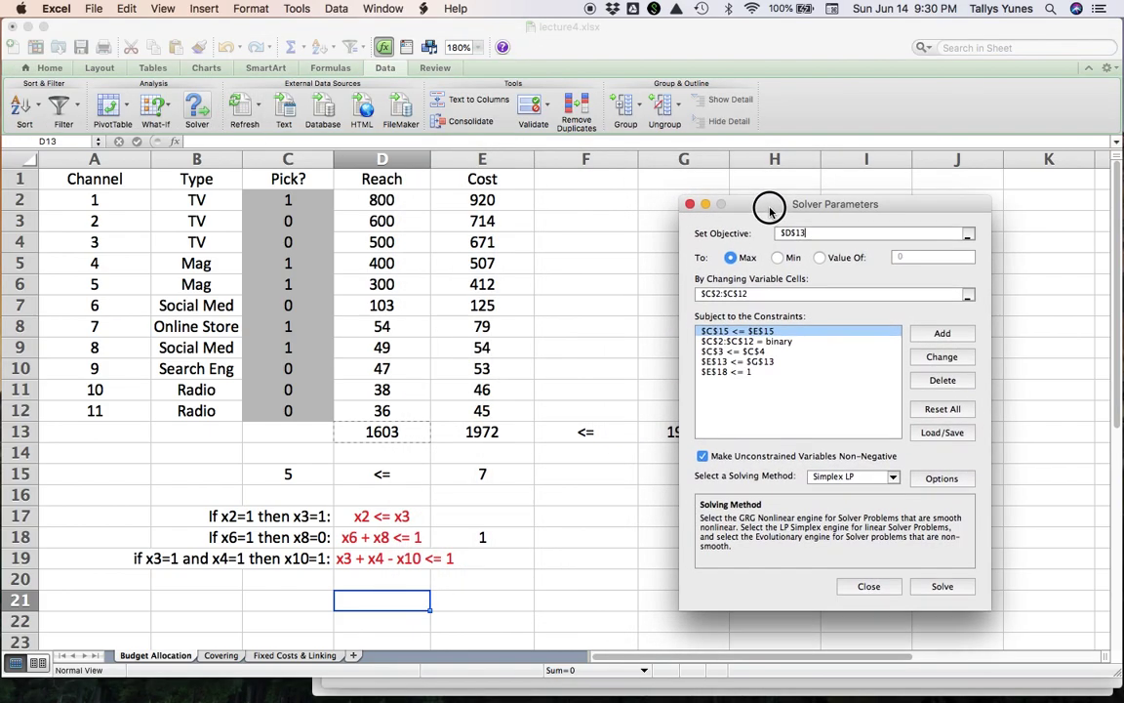
left_click(806, 353)
key("Delete")
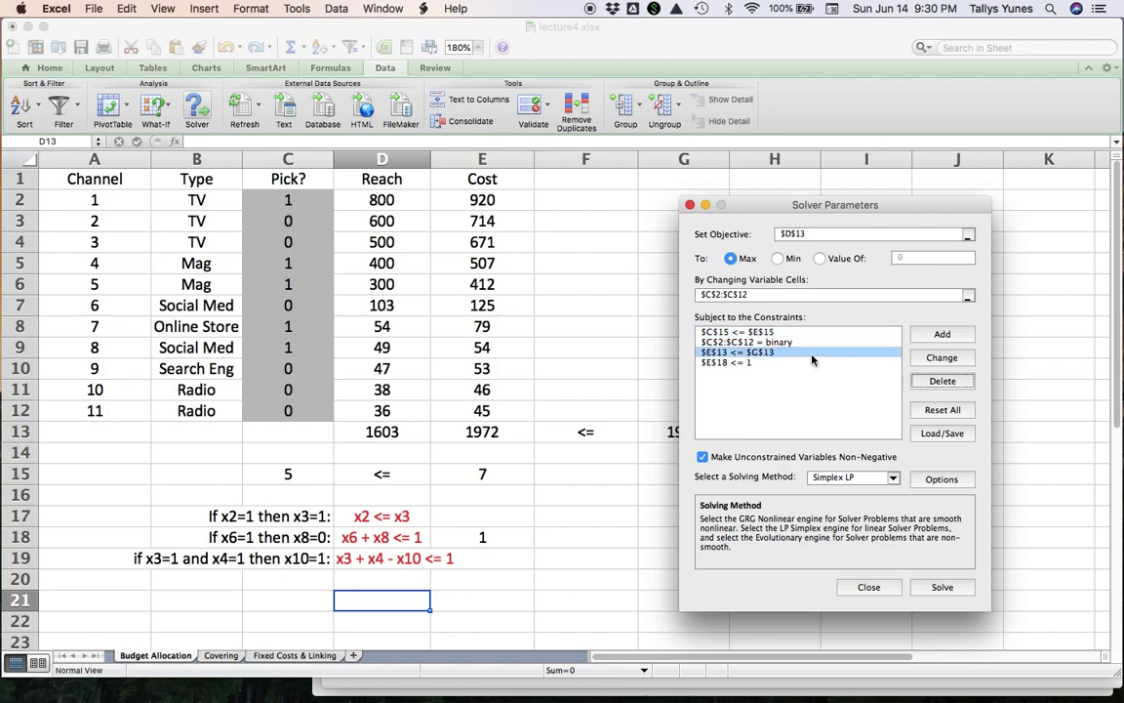
left_click(934, 382)
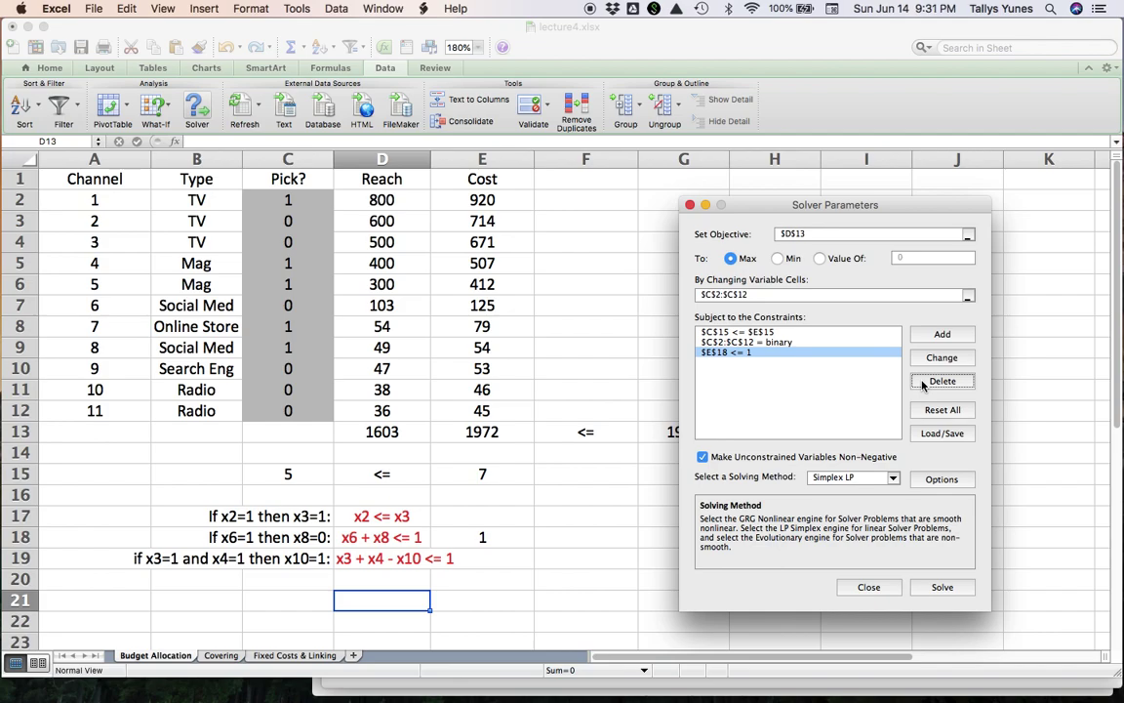
left_click(923, 384)
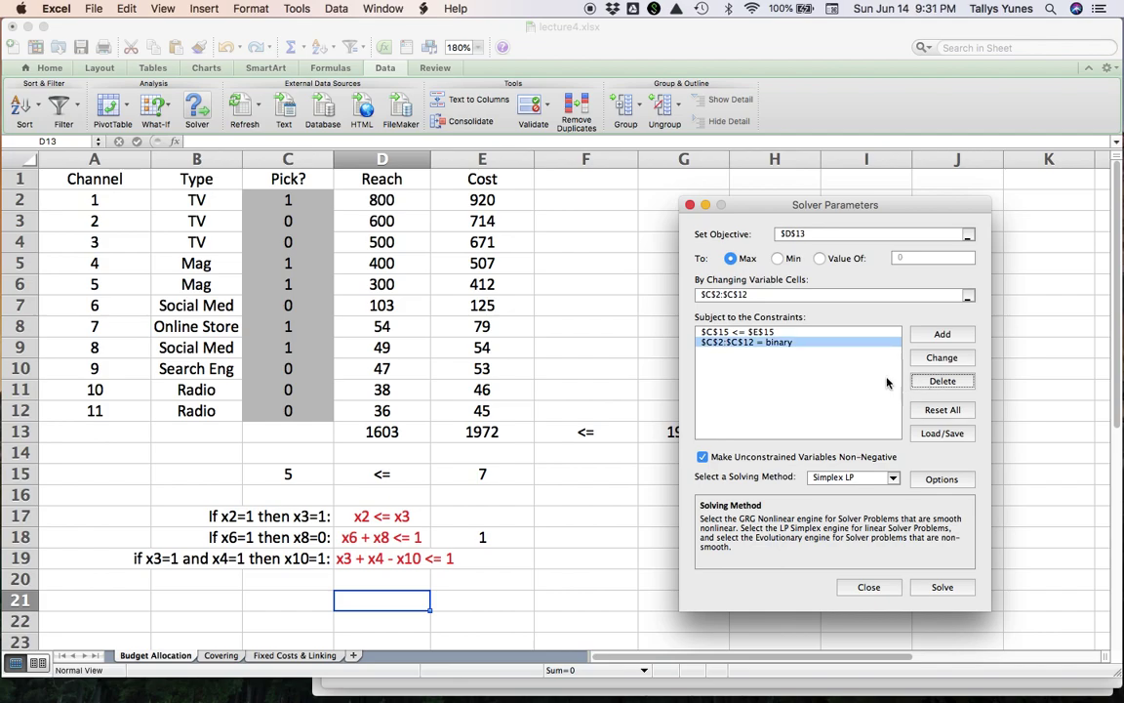
left_click(798, 332)
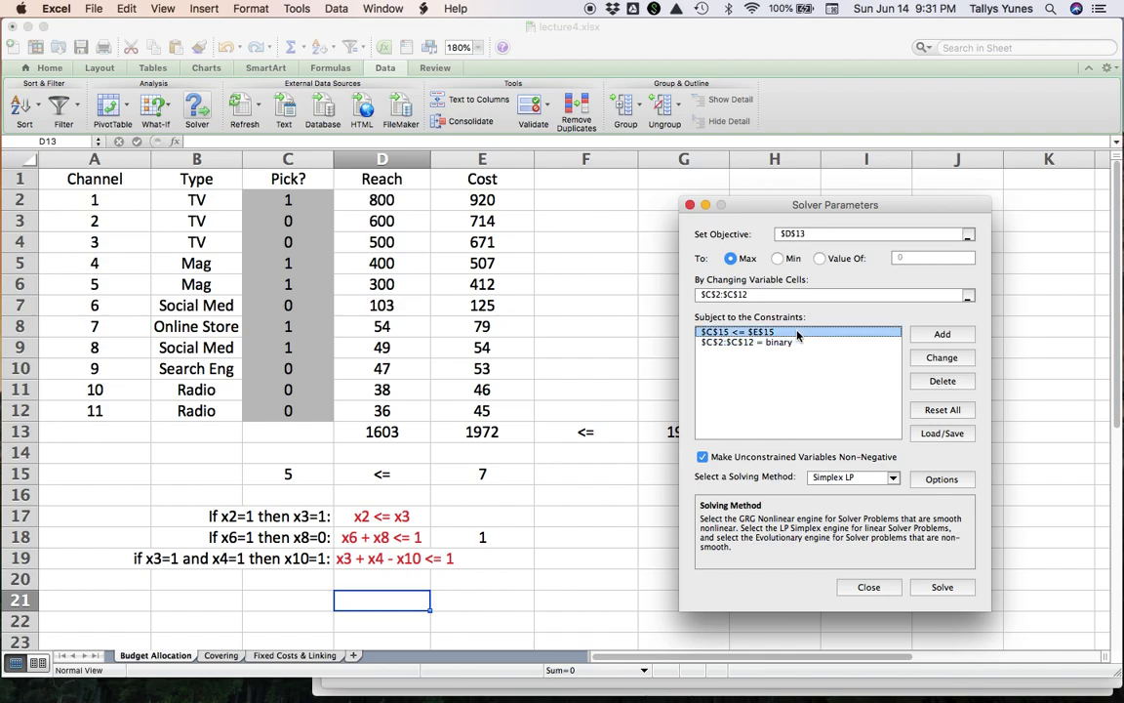
left_click(942, 382)
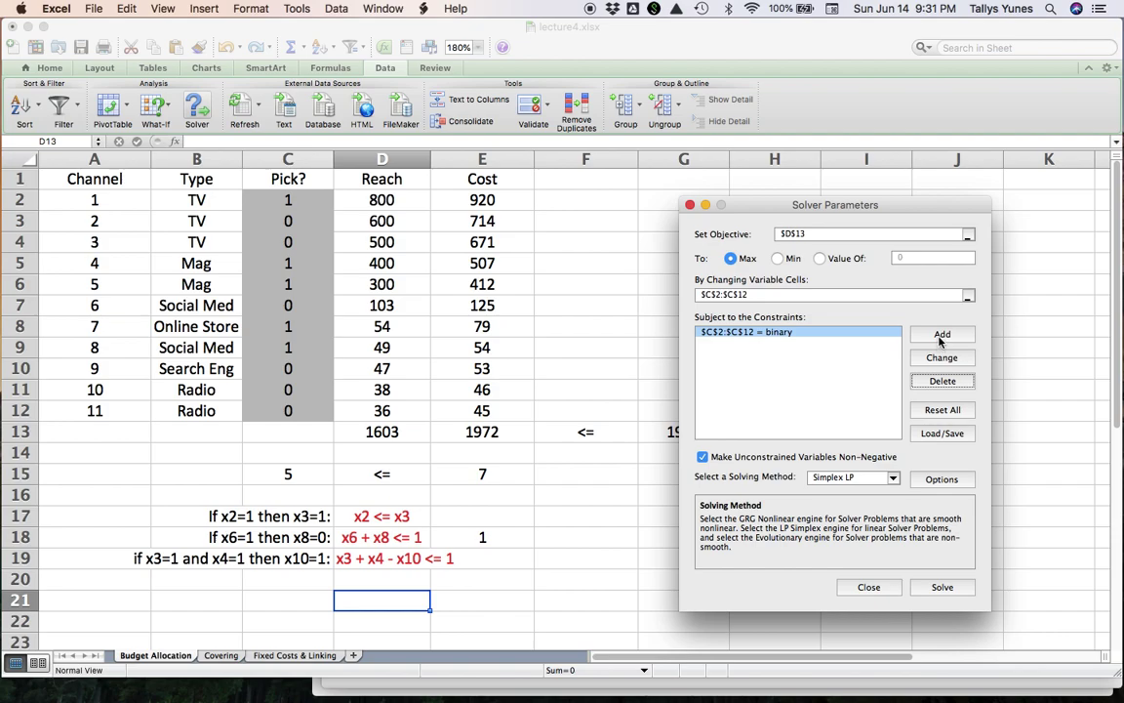
Step: Add the budget constraint E13 <= G13 back to the Solver model
left_click(942, 333)
left_click(498, 431)
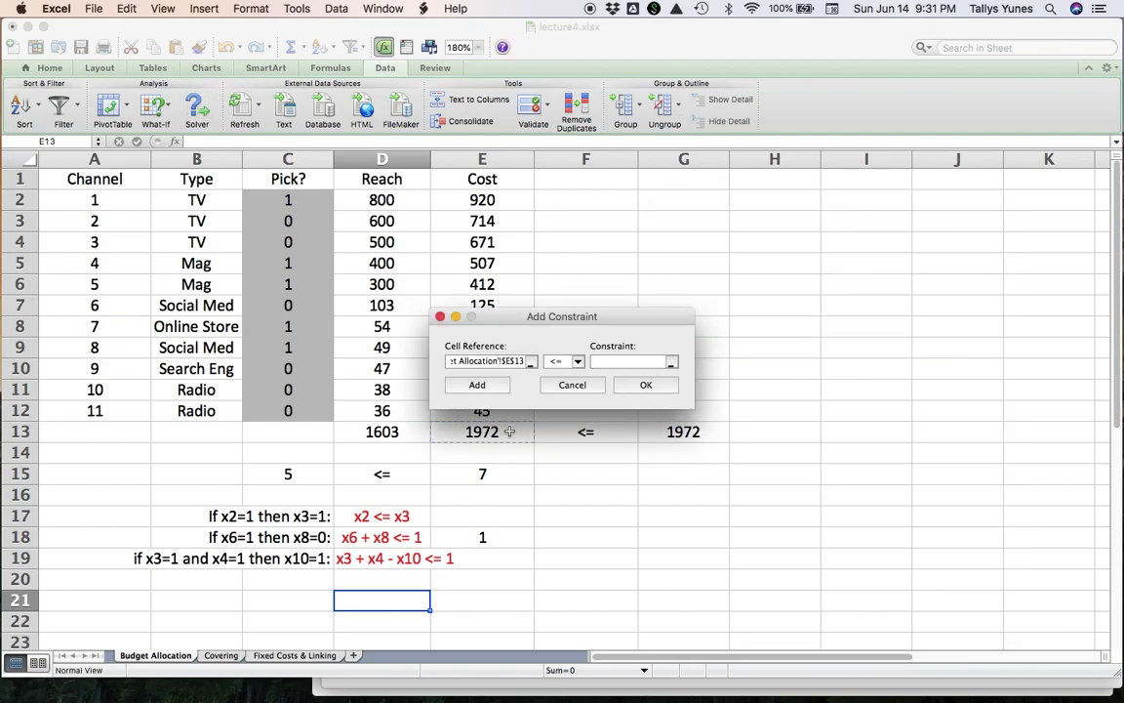
left_click(650, 361)
left_click(683, 431)
left_click(652, 386)
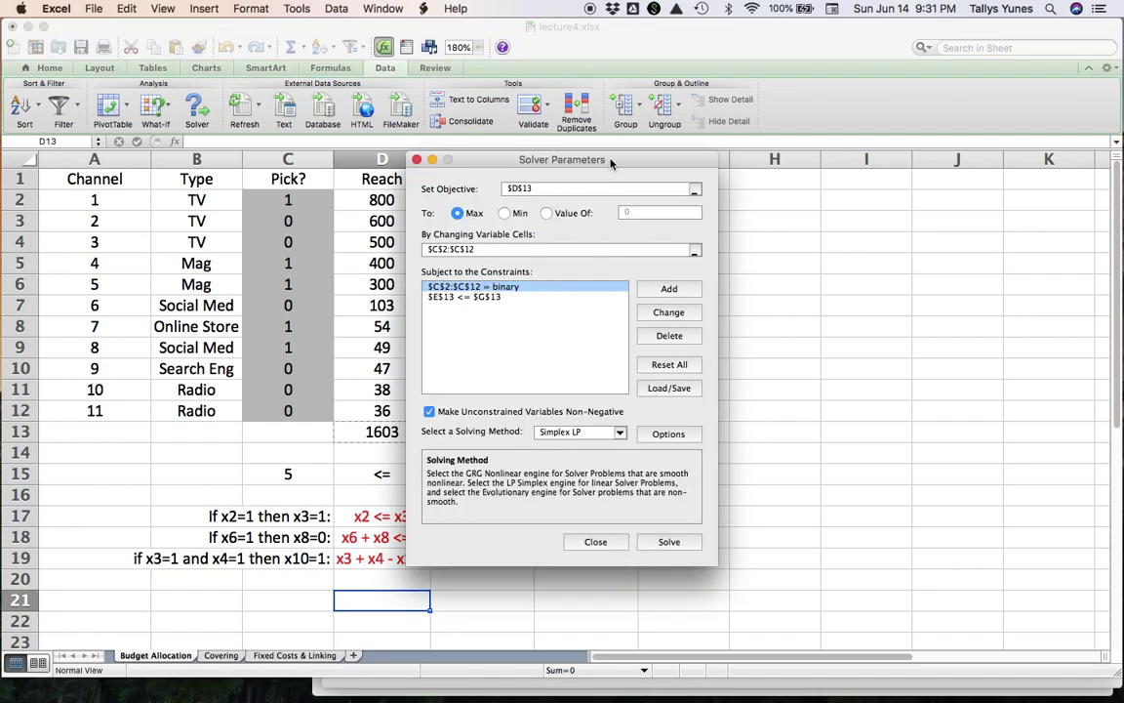
Step: Solve the model with only the binary and budget constraints and keep the Solver solution
left_click_drag(605, 159, 852, 225)
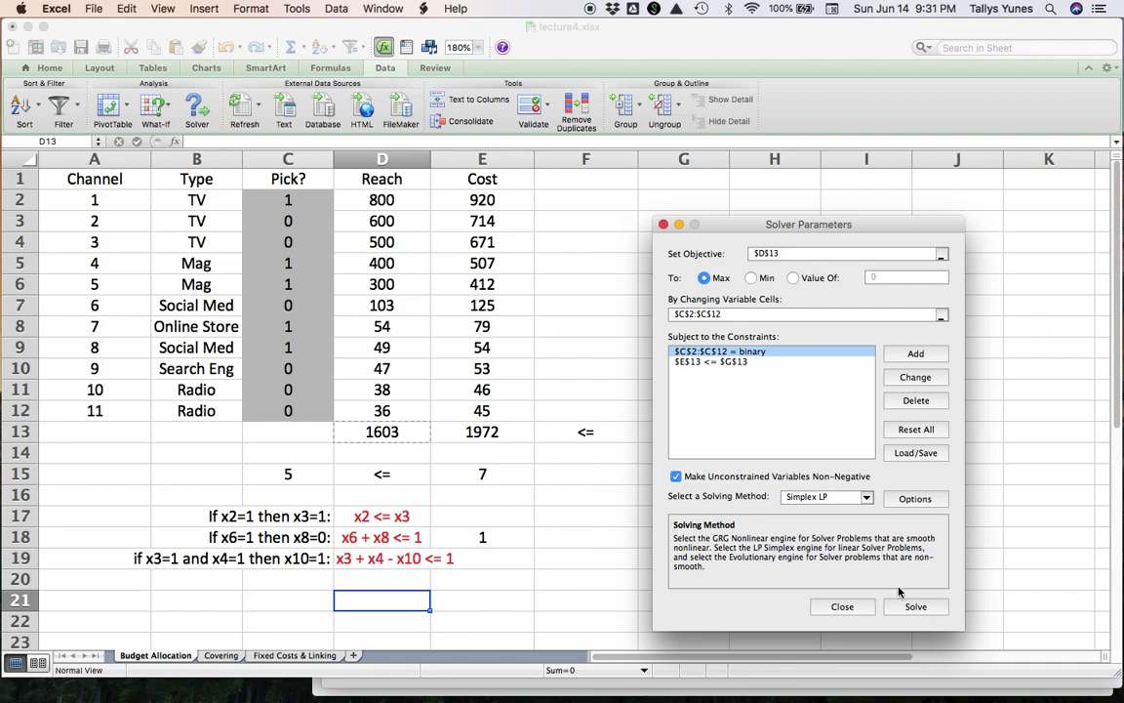
left_click(914, 607)
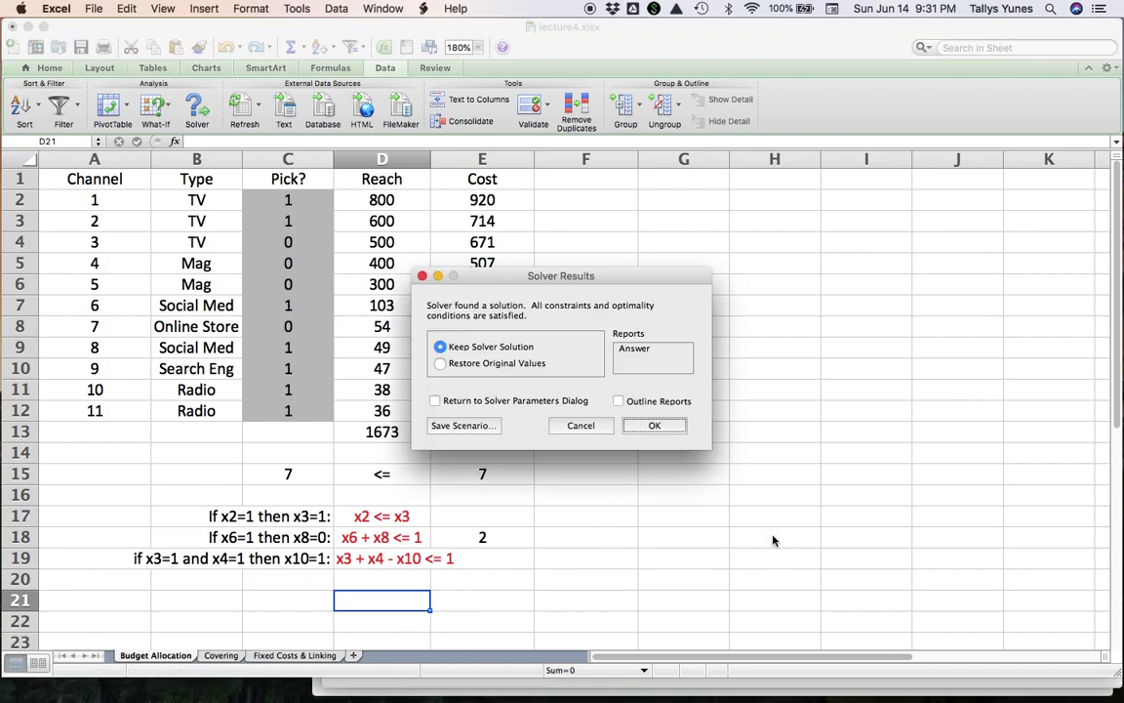
left_click(646, 426)
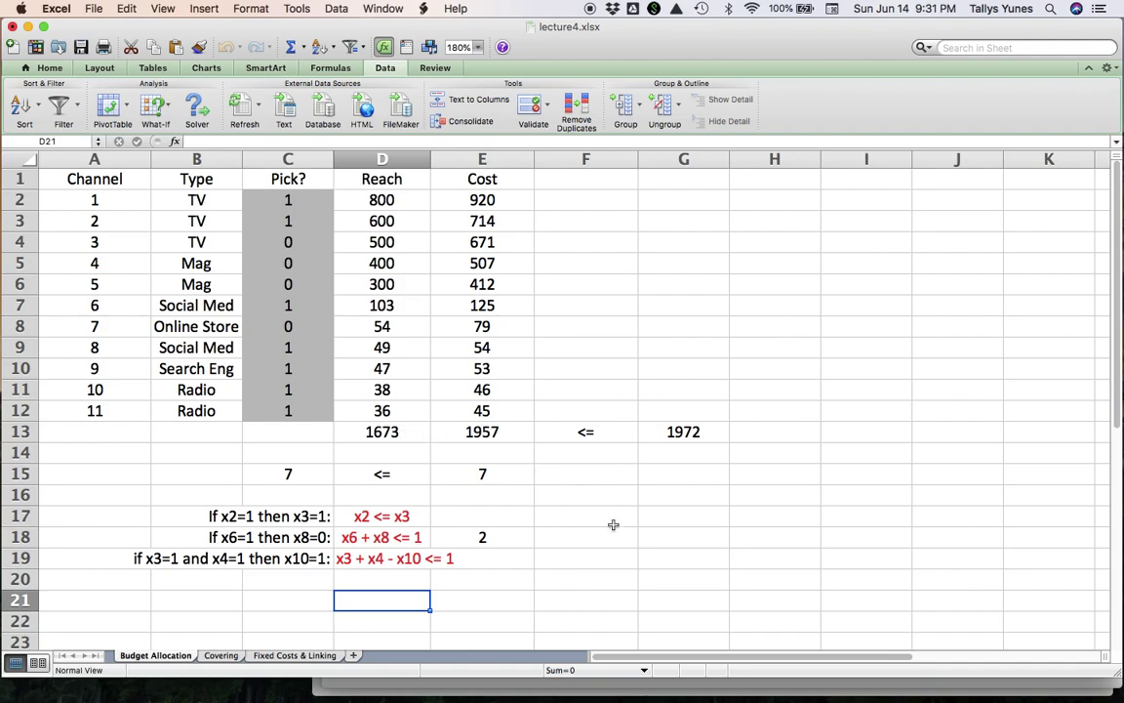
Step: Read the last condition in lecture4.pdf in Preview, and enter the labels "one radio" in B21 and "one mag" in B22 in Excel
left_click(1094, 686)
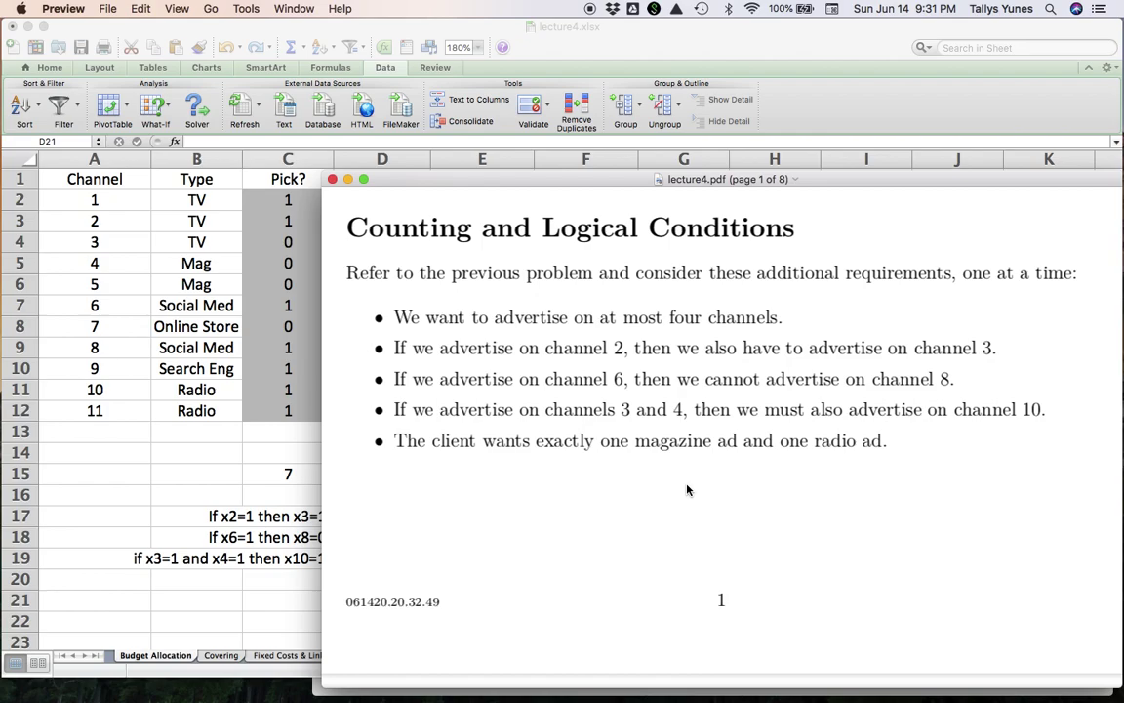
left_click(542, 178)
left_click(224, 476)
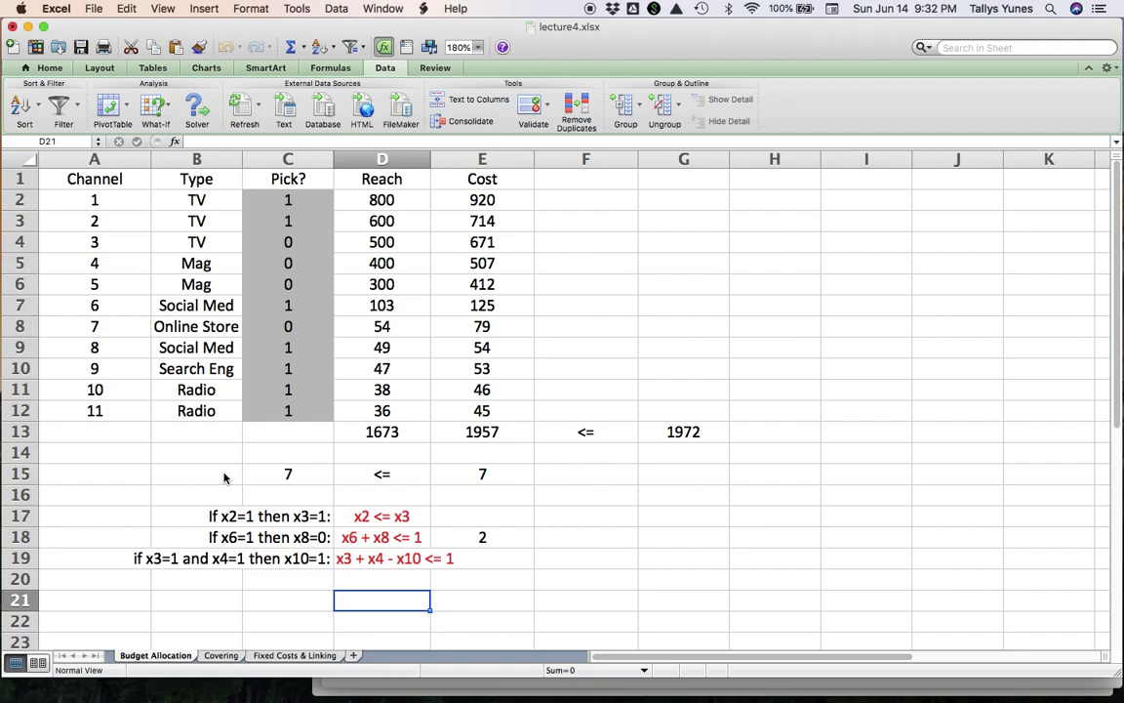
left_click(227, 598)
type("one radio")
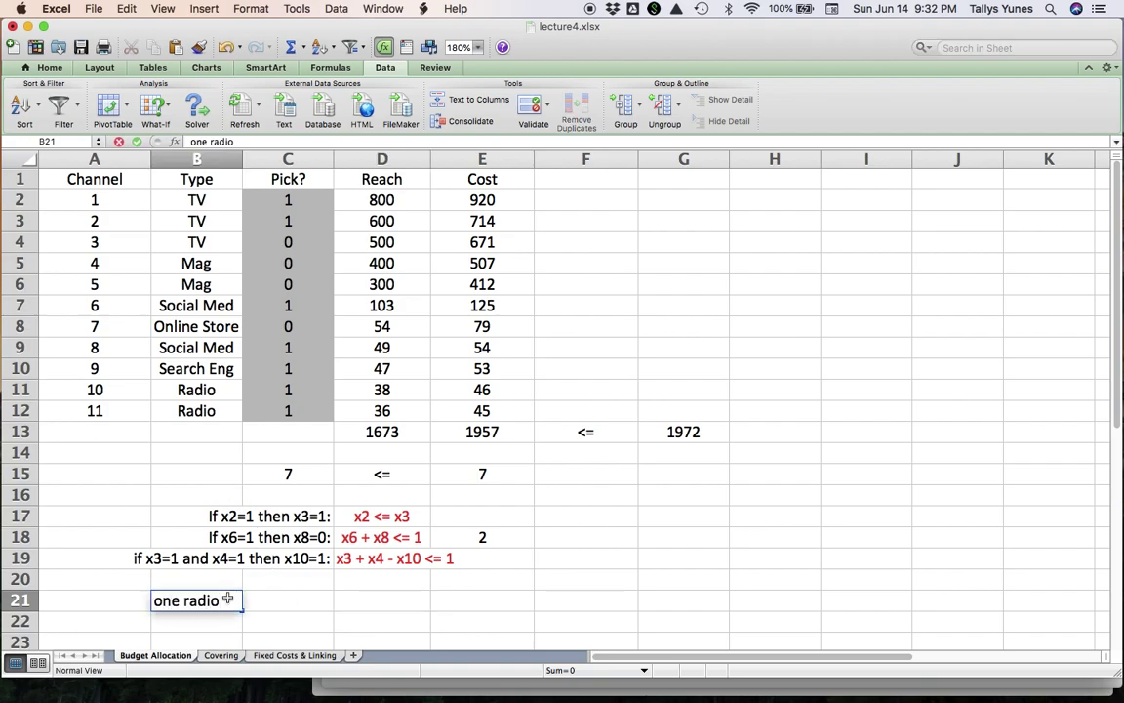
key("Return")
type("one mag")
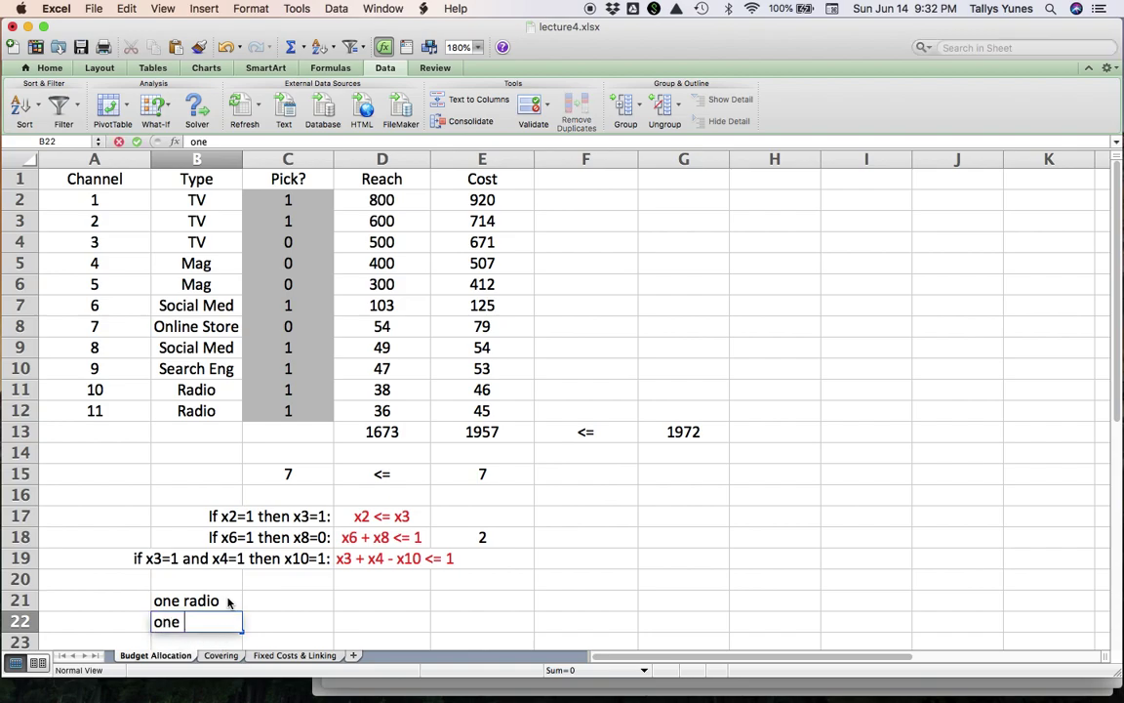
key("Tab")
Step: Enter the formula =C11+C12 in C21 to count the picked radio channels
key("Up")
type("=")
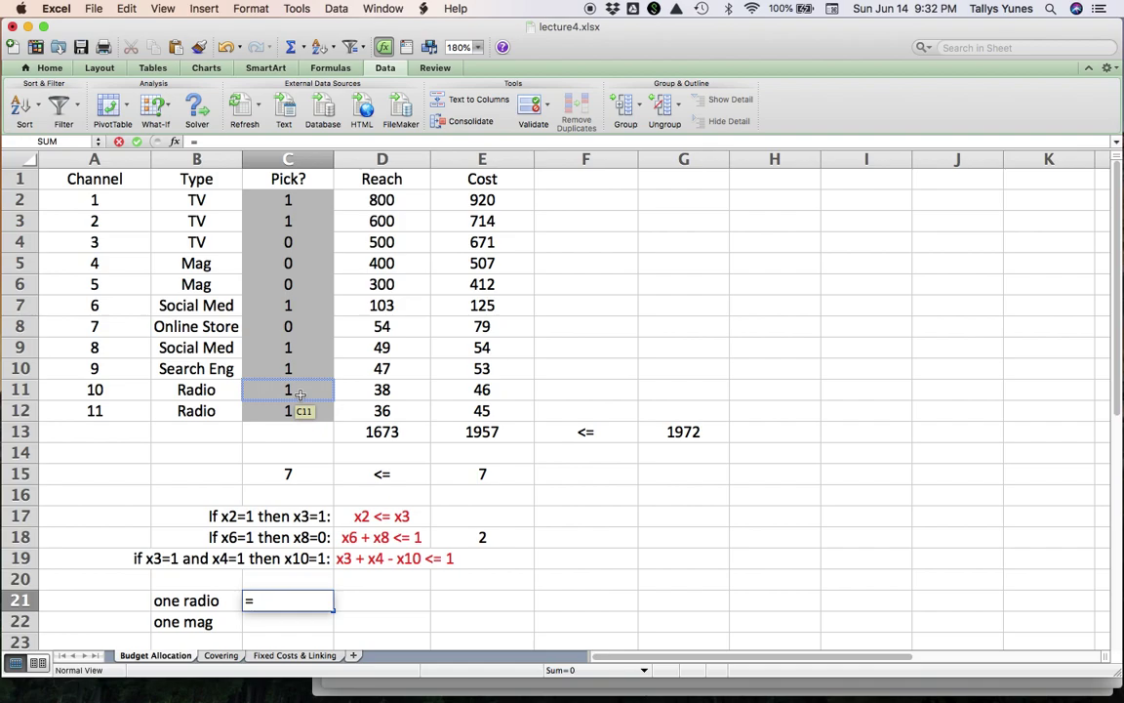
left_click(300, 394)
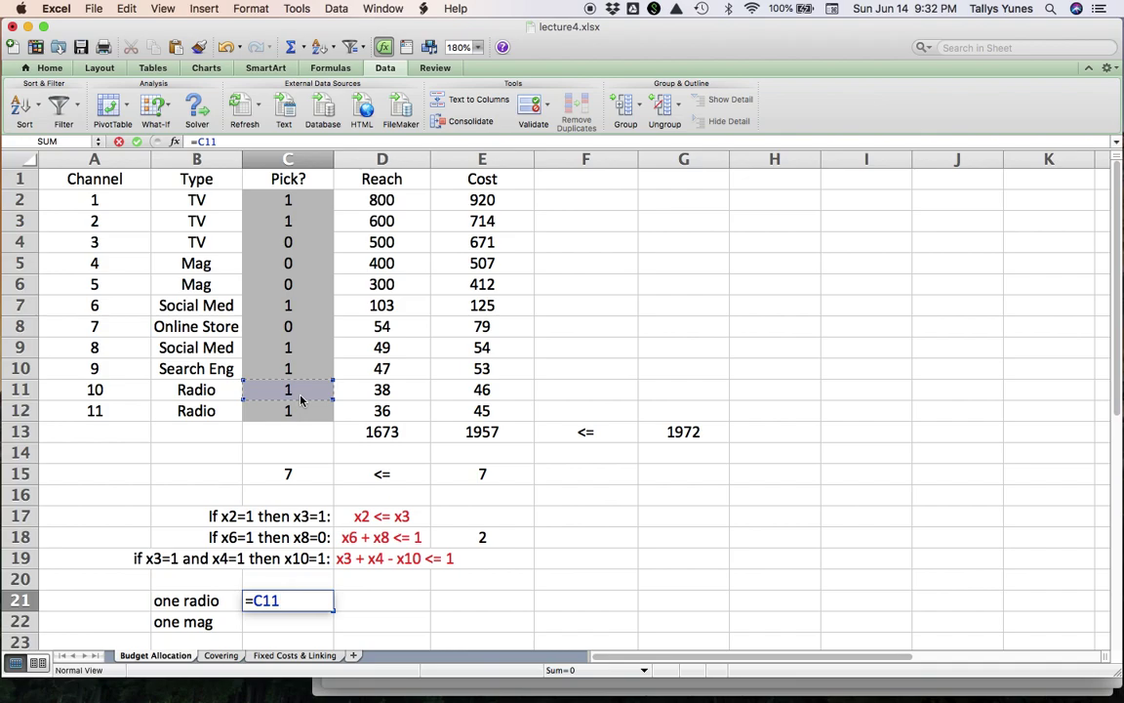
type("+")
left_click(304, 413)
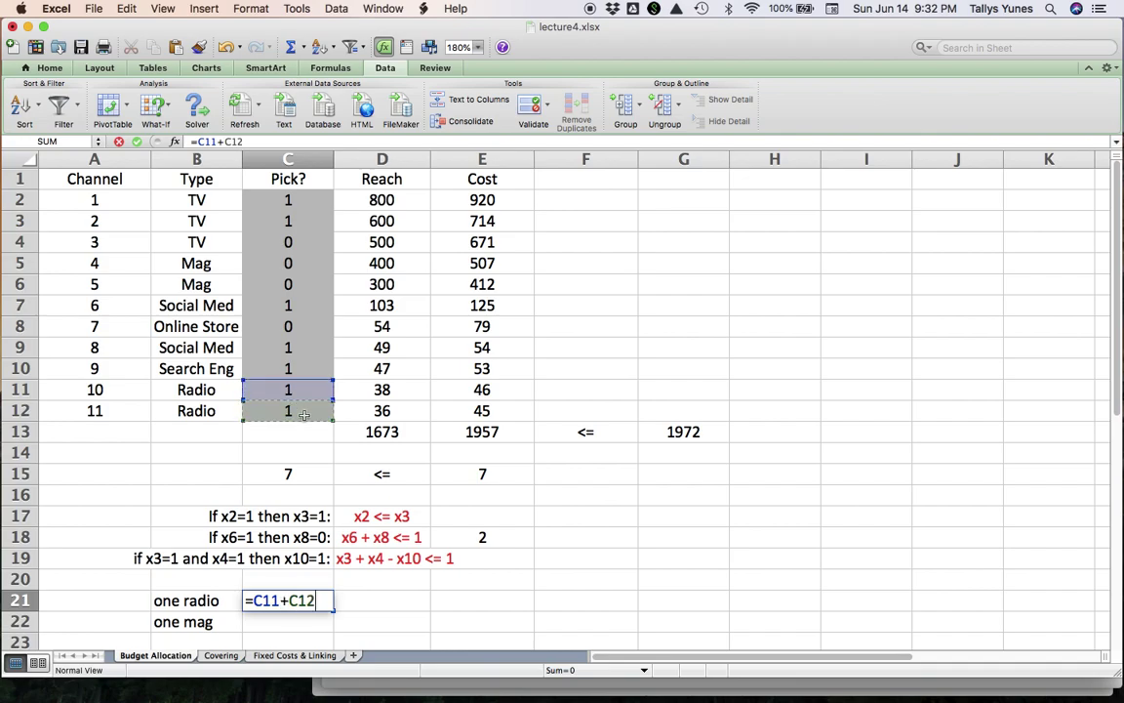
key("Return")
Step: Complete the radio condition with the text "=" in D21 and the value 1 in E21
key("Up")
key("Right")
type("'=")
key("Right")
type("1")
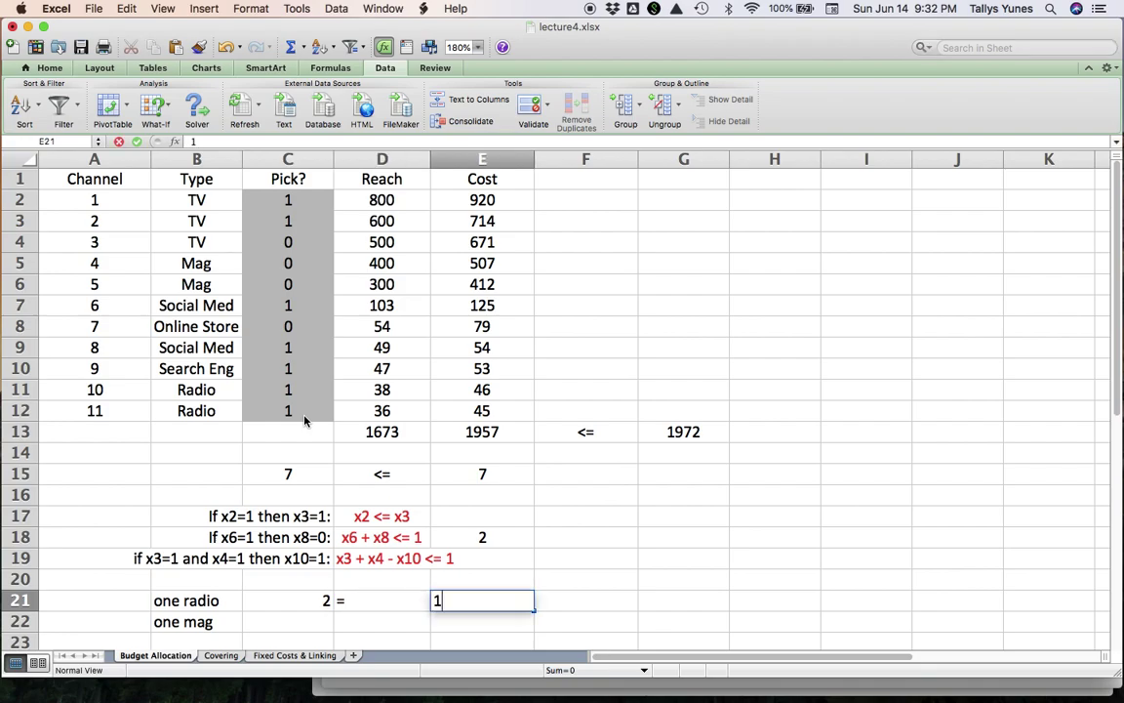
key("Return")
Step: Fill in the magazine condition with =C5+C6 in C22, the text "=" in D22 and the value 1 in E22
key("Left")
type("=")
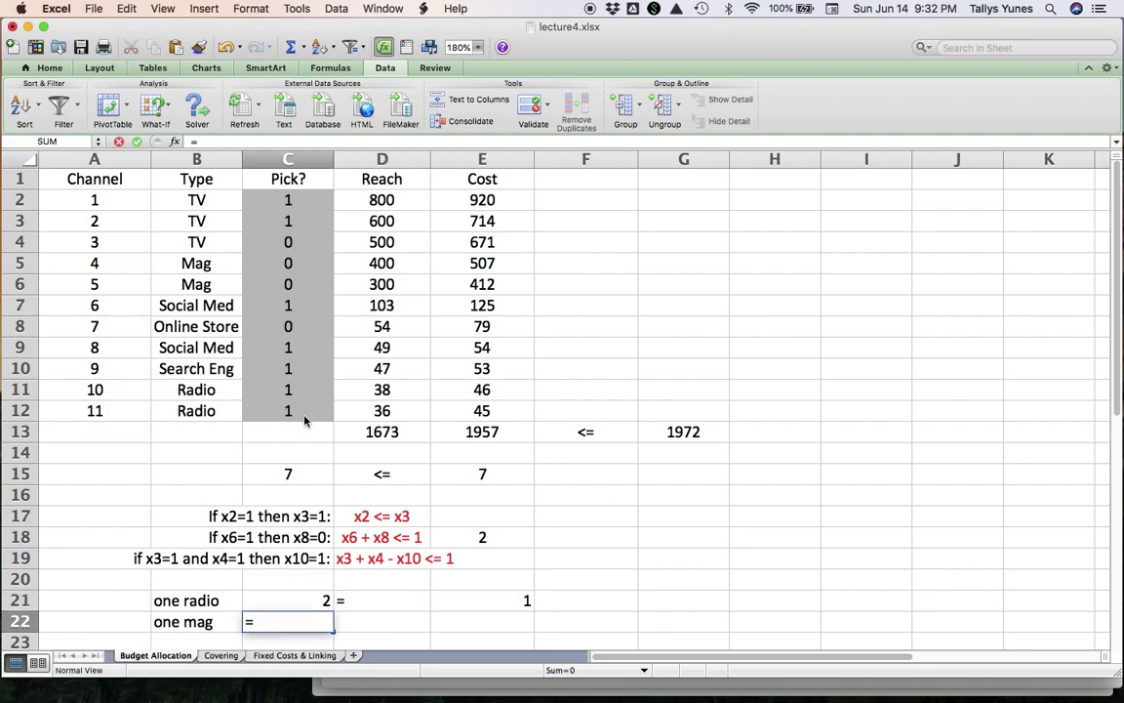
left_click(298, 267)
type("+")
left_click(301, 286)
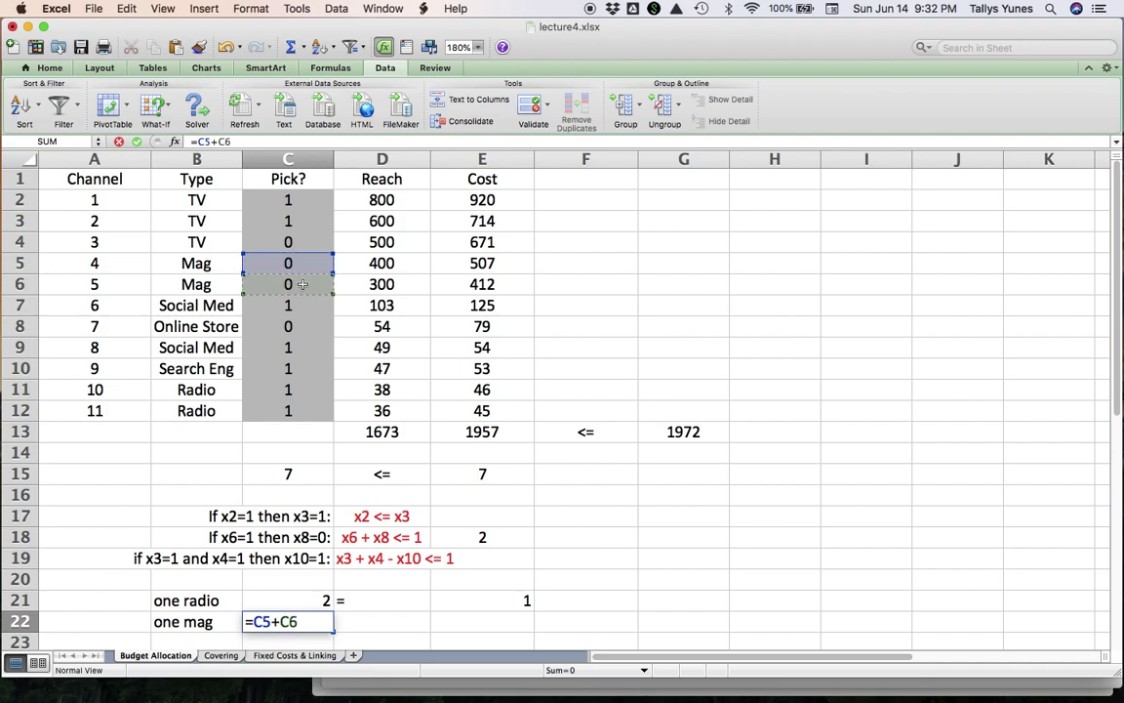
key("Tab")
type("=")
key("Tab")
type("1")
key("Return")
Step: Centre the contents of the radio and magazine condition cells C21:E22
key("Up")
key("Up")
key("Up")
key("Up")
key("Down")
key("Down")
key("shift+Right")
key("shift+Right")
key("shift+Down")
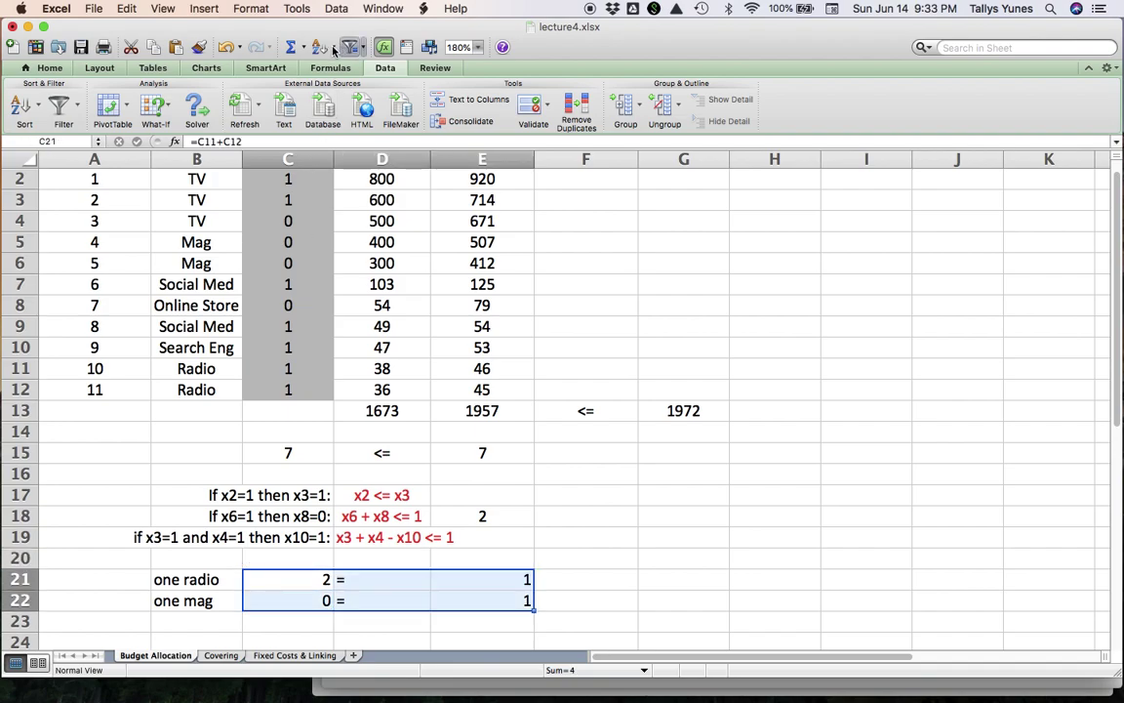
left_click(51, 67)
left_click(325, 119)
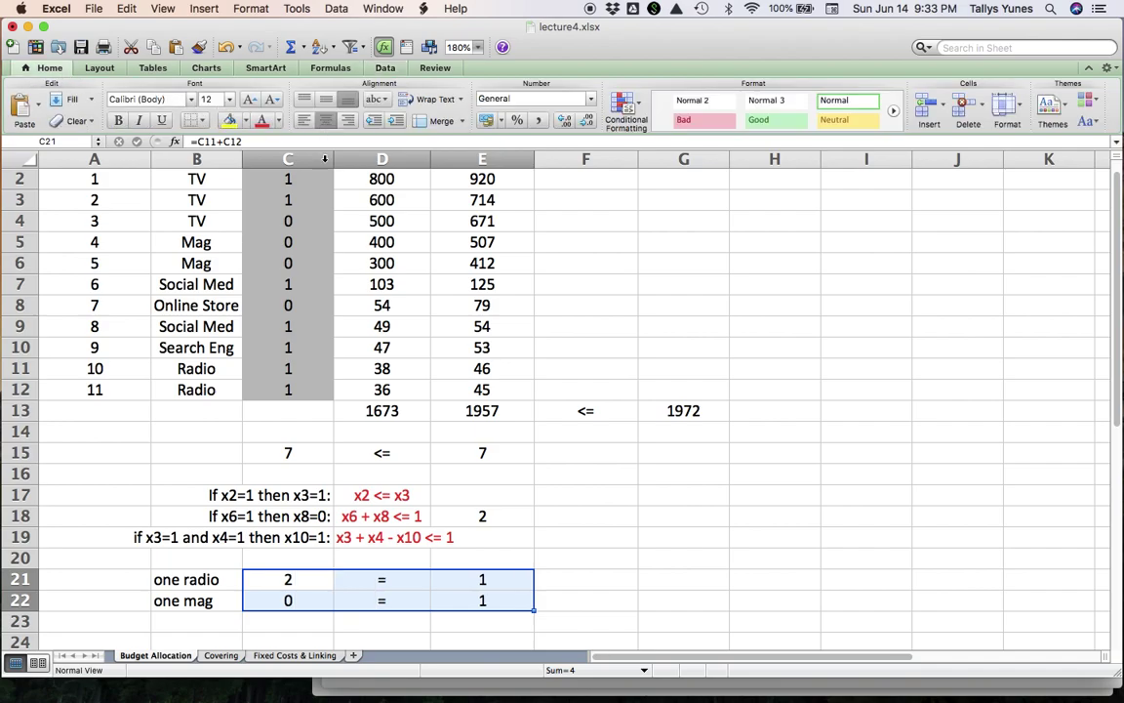
scroll(344, 391, "up", 1)
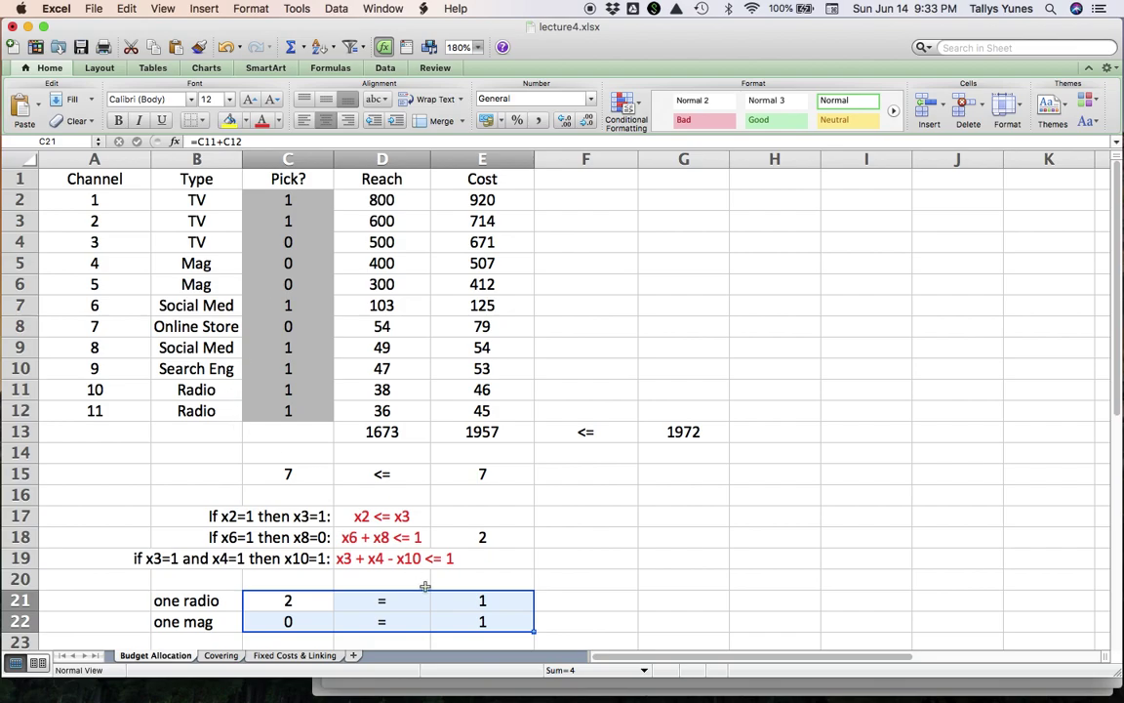
Step: Add the constraint C21:C22 = E21:E22 to the Solver model
left_click(527, 600)
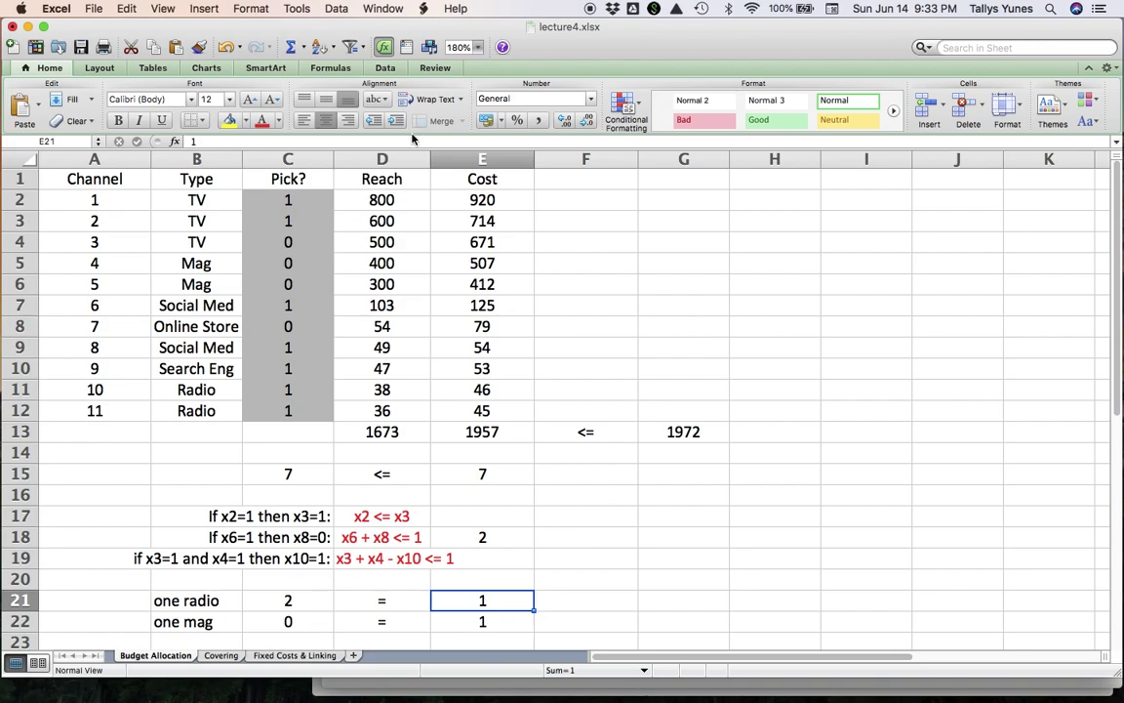
left_click(381, 67)
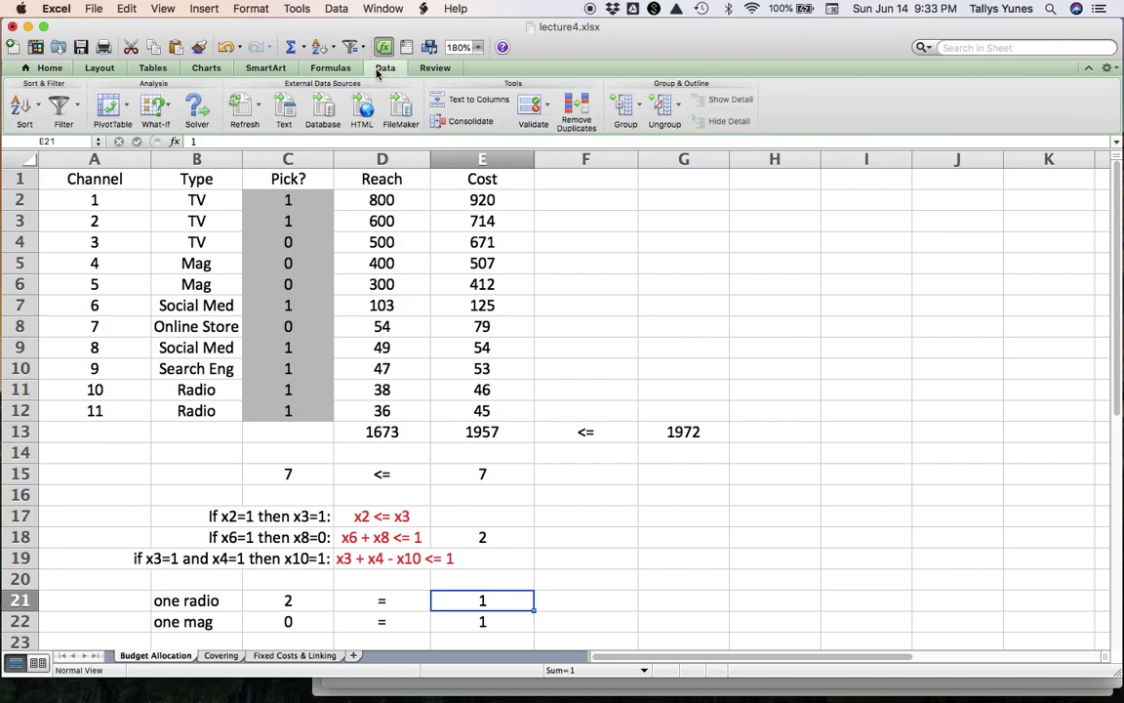
left_click(198, 107)
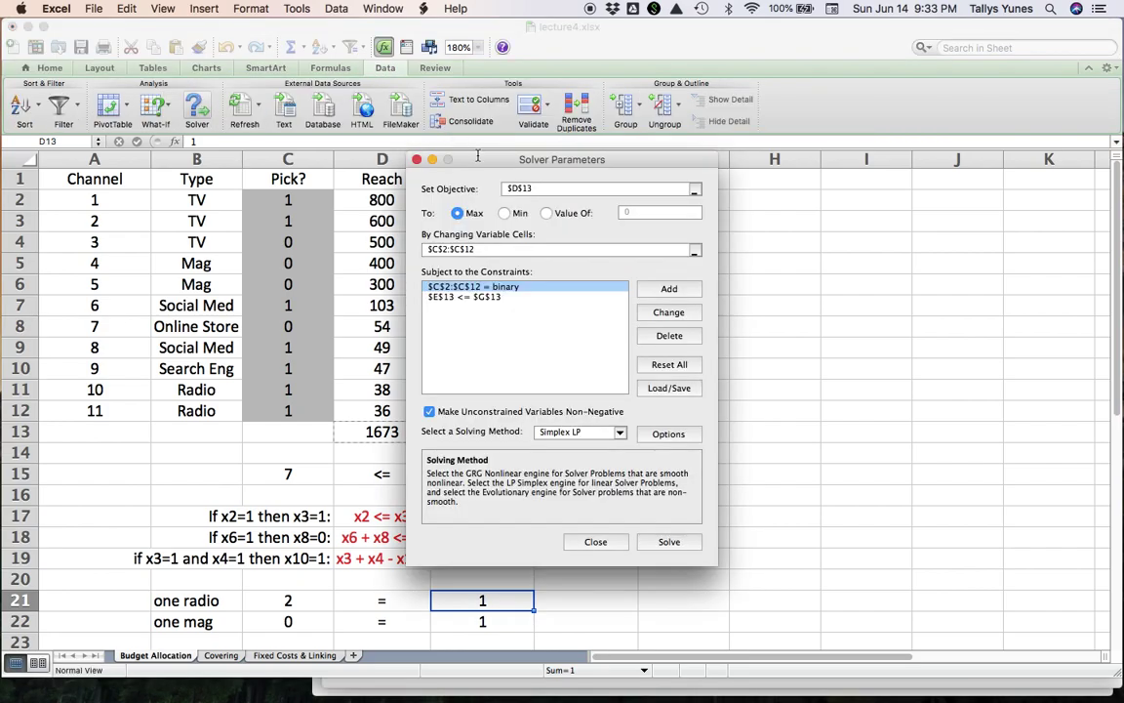
left_click_drag(481, 161, 784, 204)
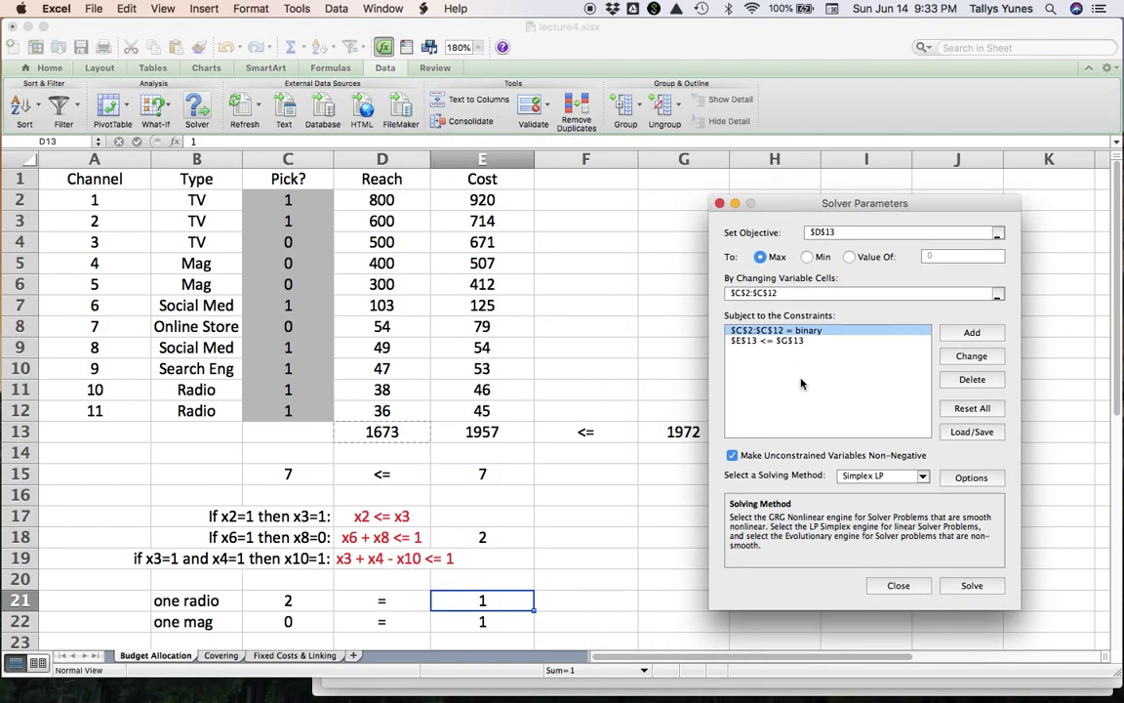
left_click(972, 332)
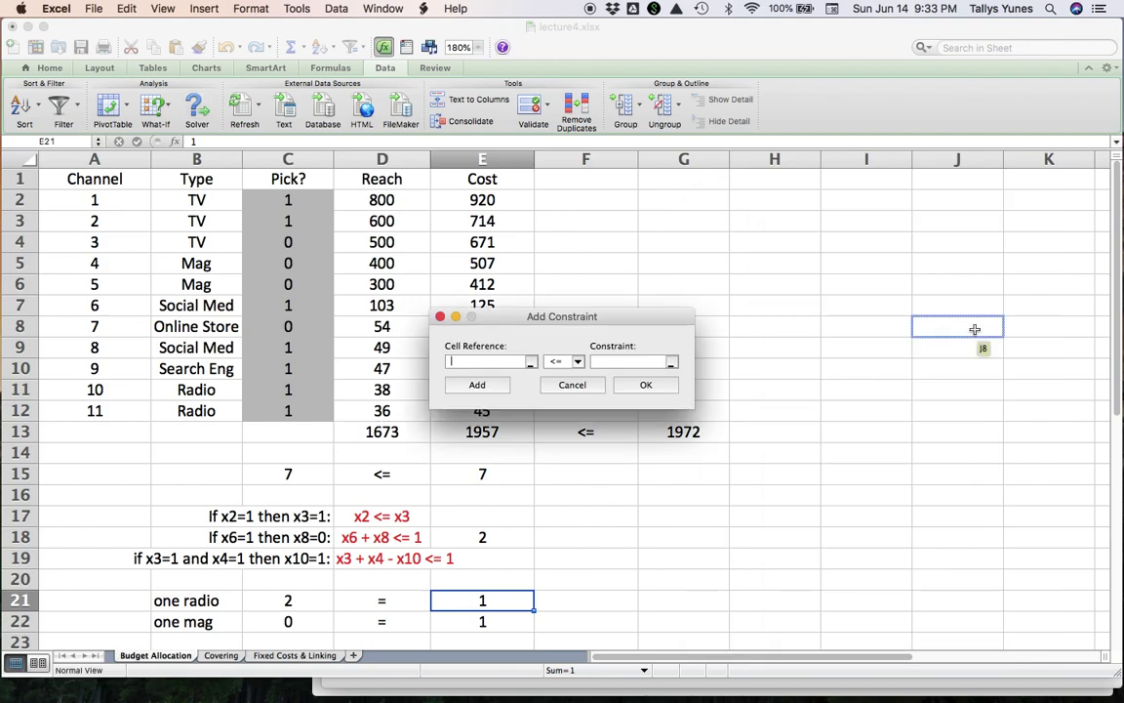
left_click(307, 600)
left_click(305, 605)
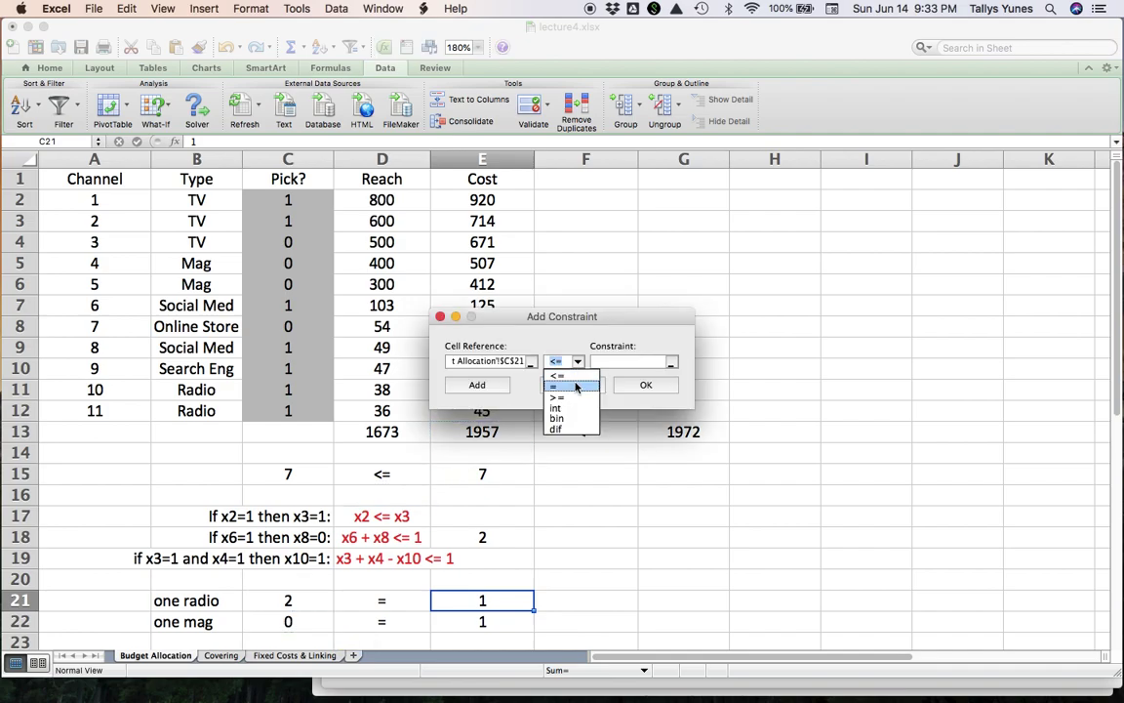
left_click(566, 386)
mouse_move(507, 597)
left_mouse_down()
mouse_move(509, 615)
mouse_move(507, 597)
left_mouse_up()
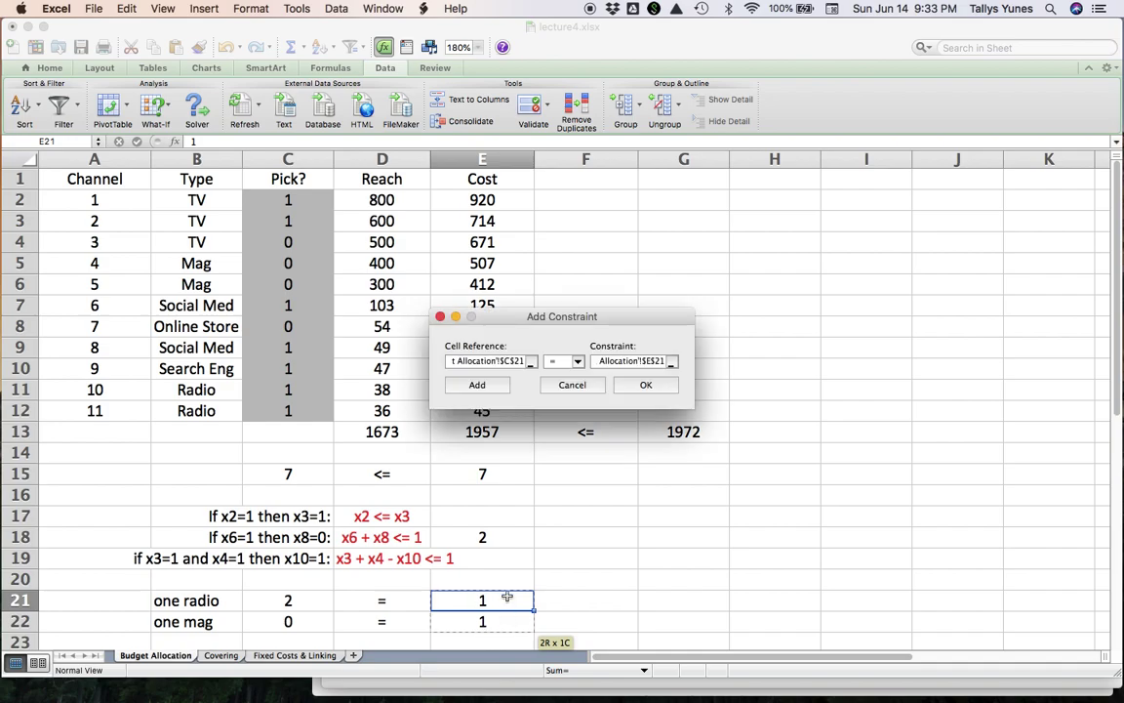
left_click(629, 386)
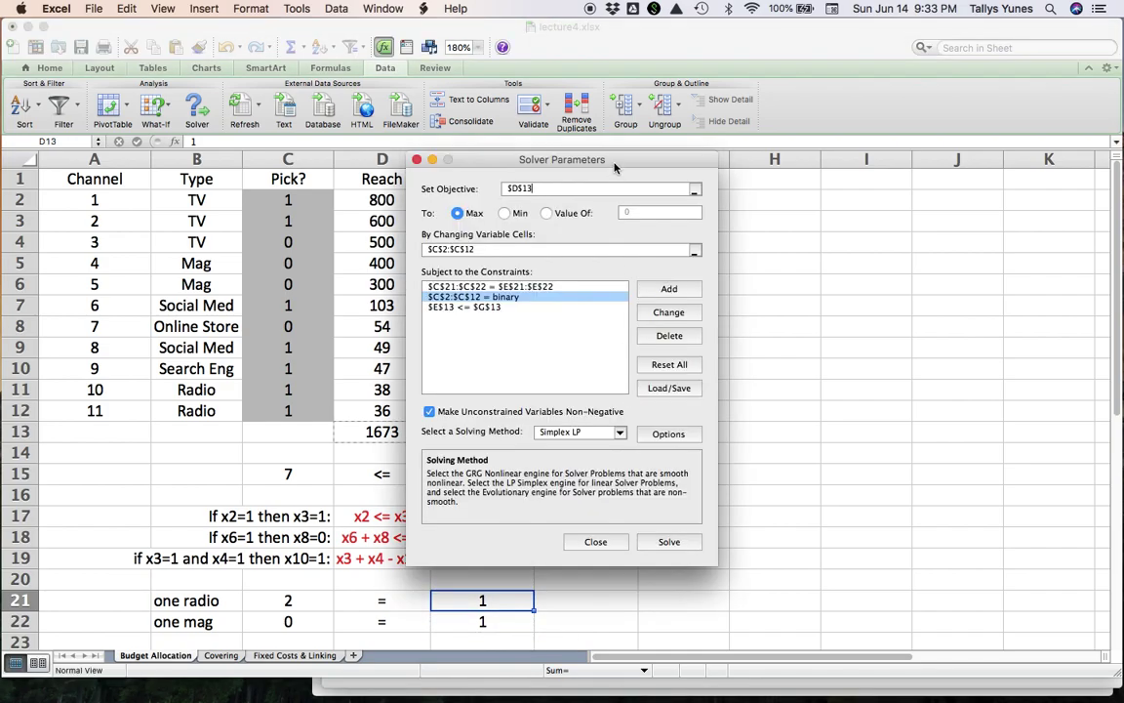
Step: Solve the model with the radio and magazine constraints included and keep the Solver solution
left_click_drag(617, 161, 894, 215)
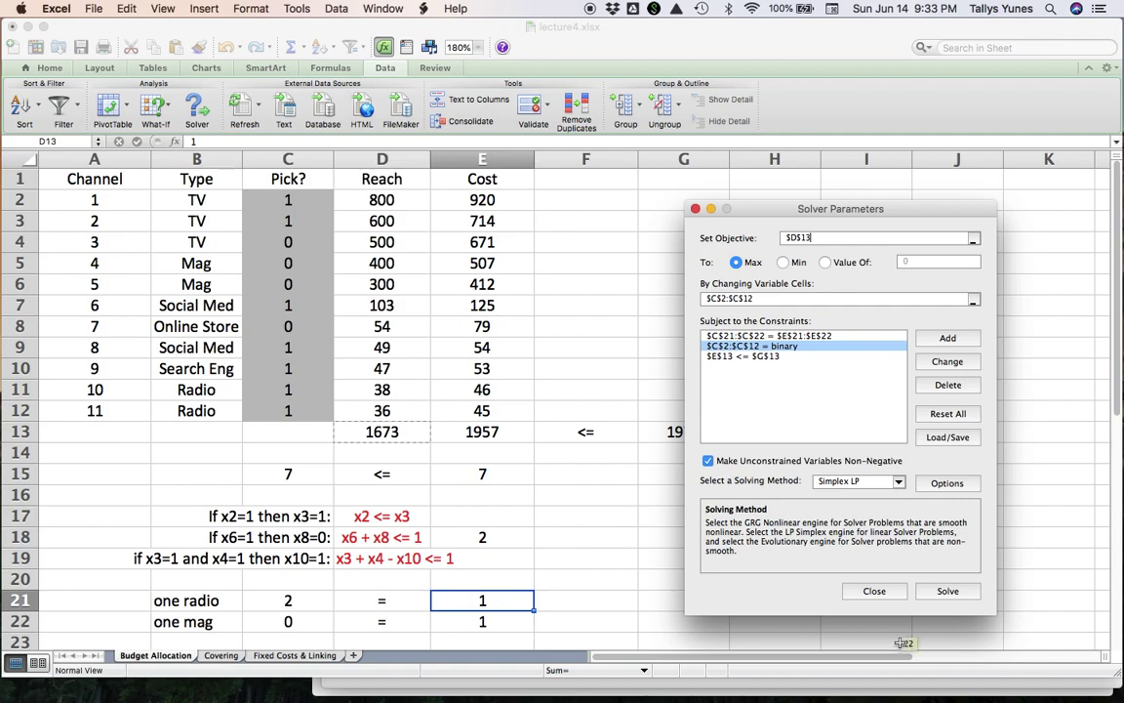
left_click(948, 591)
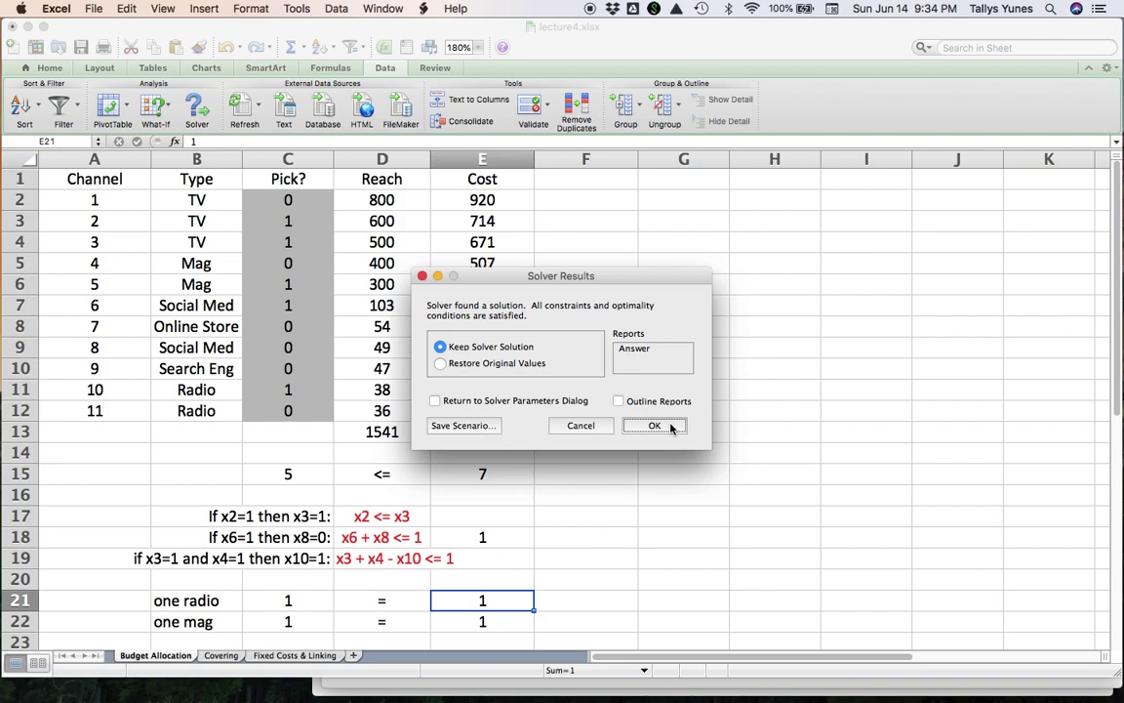
left_click(654, 426)
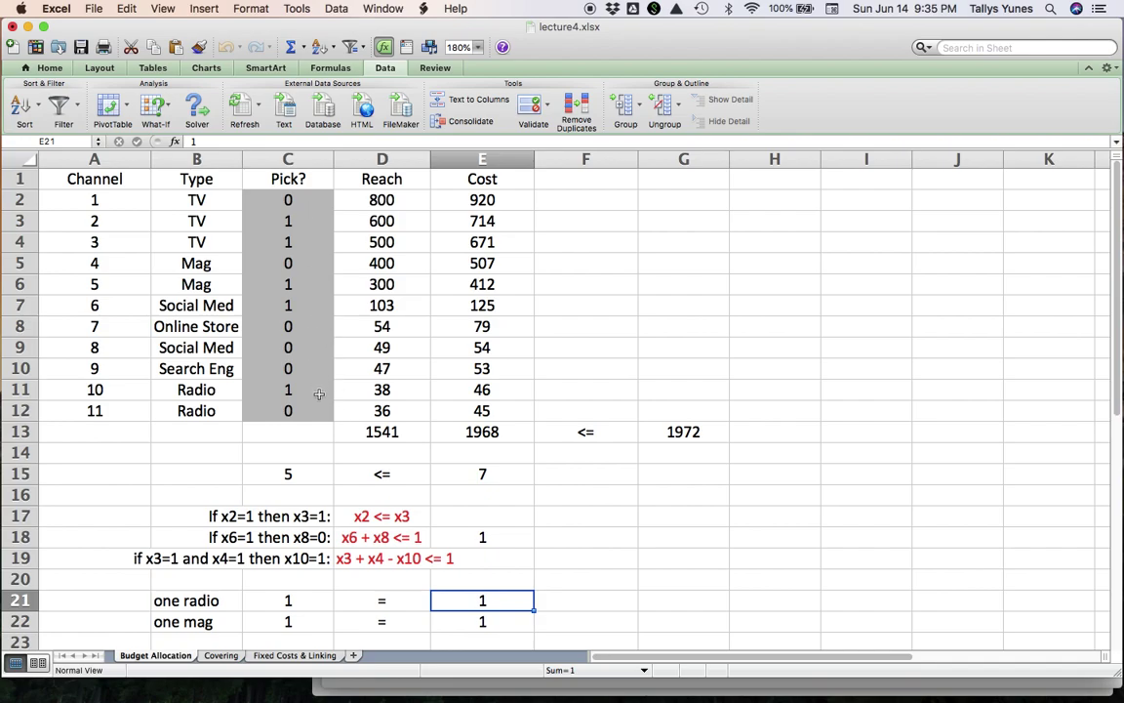
Step: Enter the comparison formula =IF(C3=1,C4=1) in cell F17, beside the "If x2=1 then x3=1" condition
left_click(128, 188)
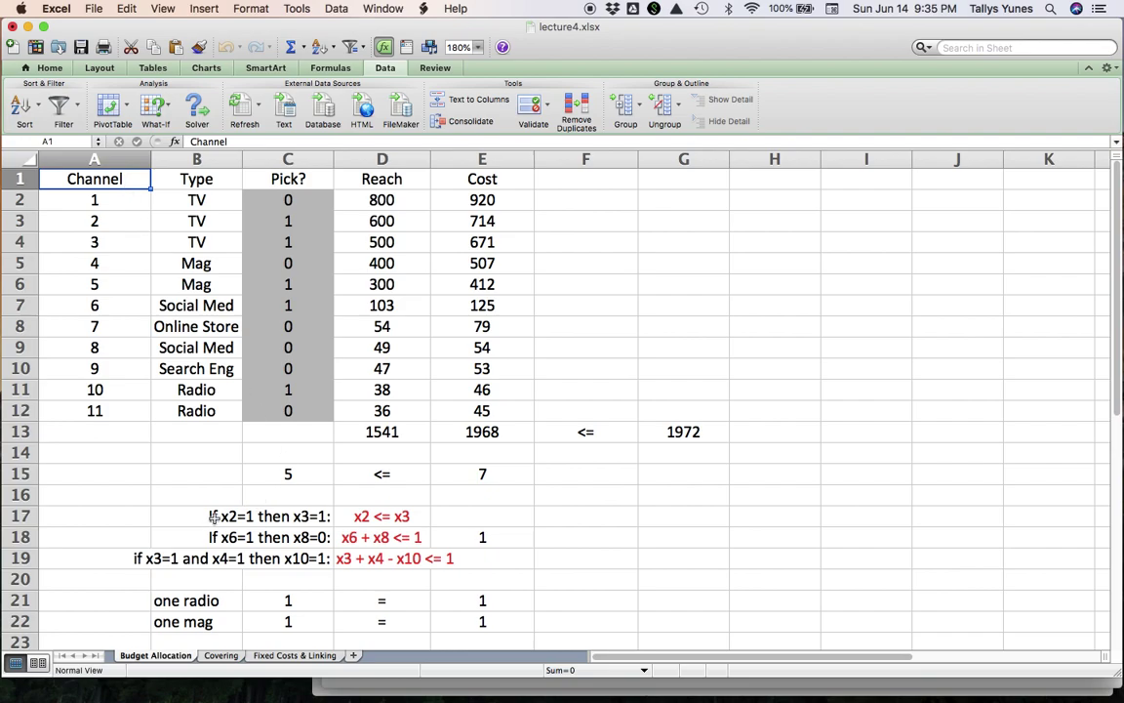
left_click(567, 518)
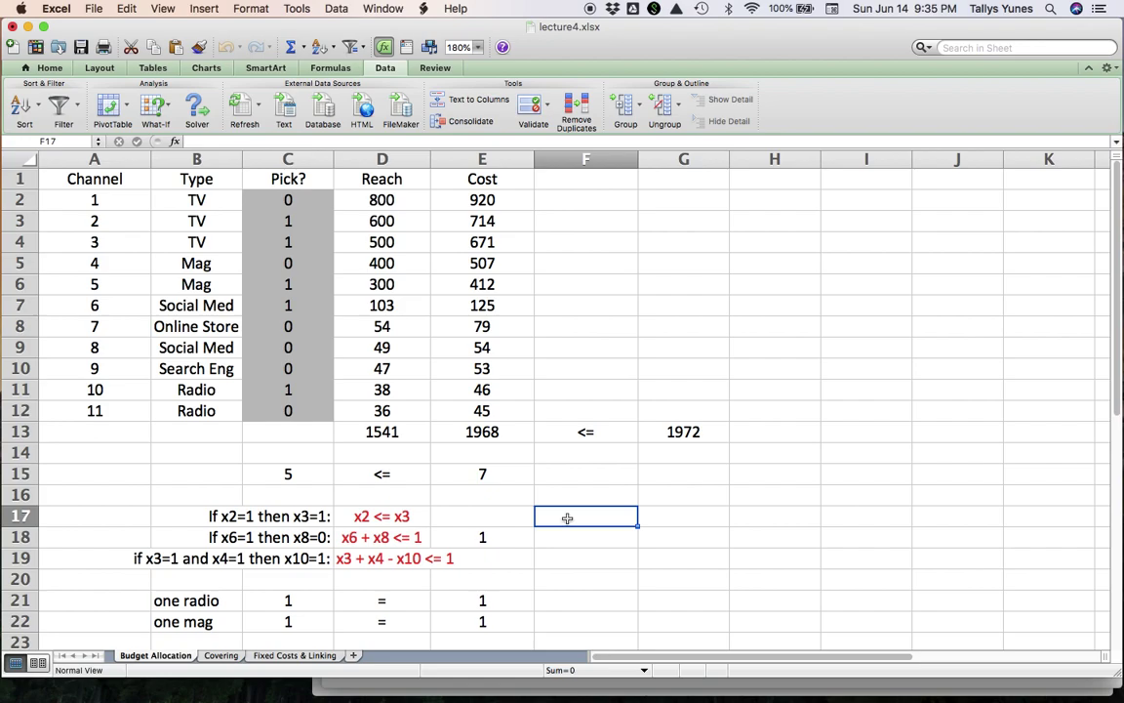
type("=if")
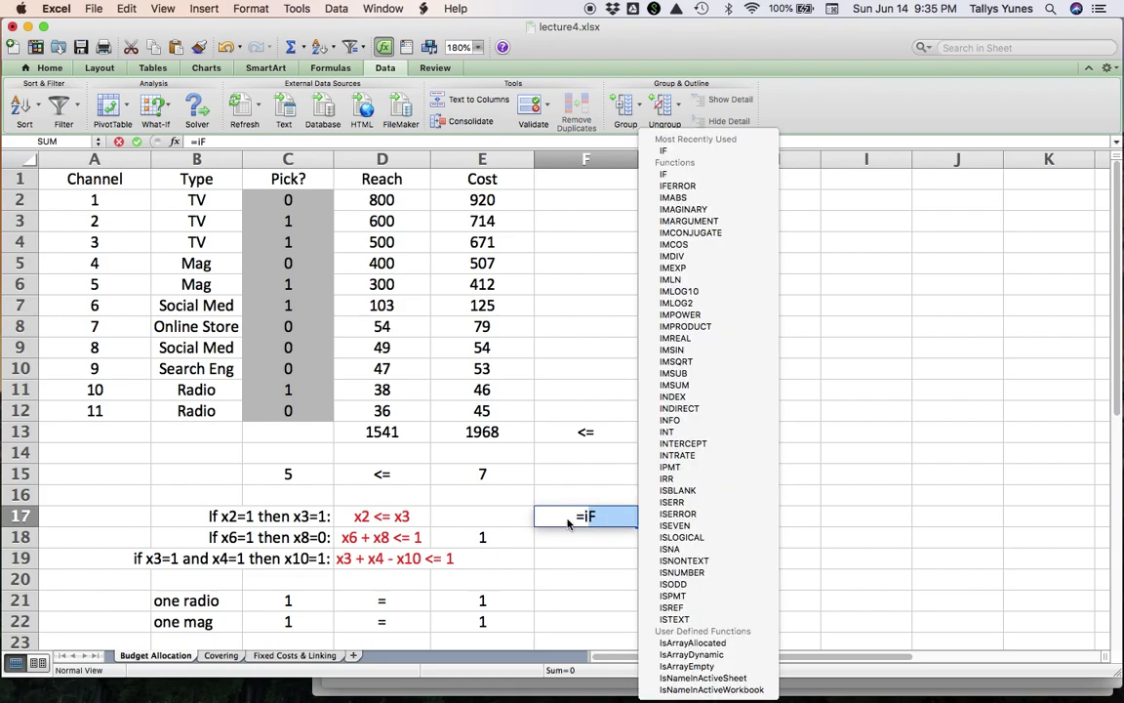
type("(")
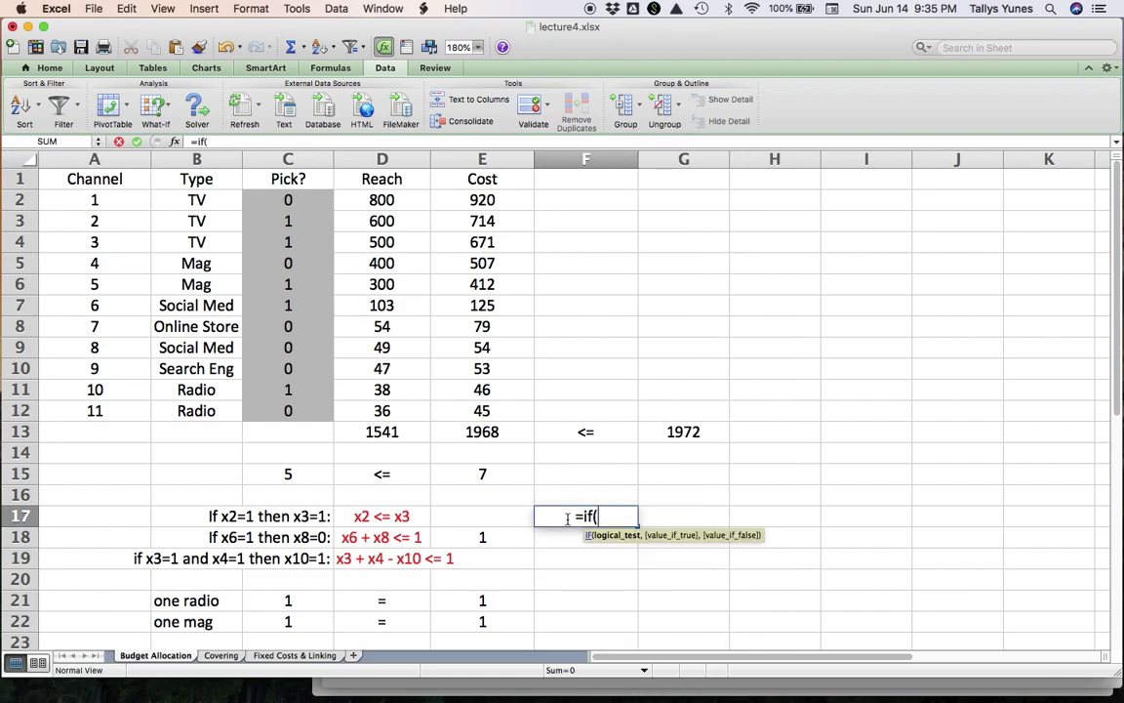
left_click(351, 326)
left_click(341, 259)
left_click(316, 227)
type("=")
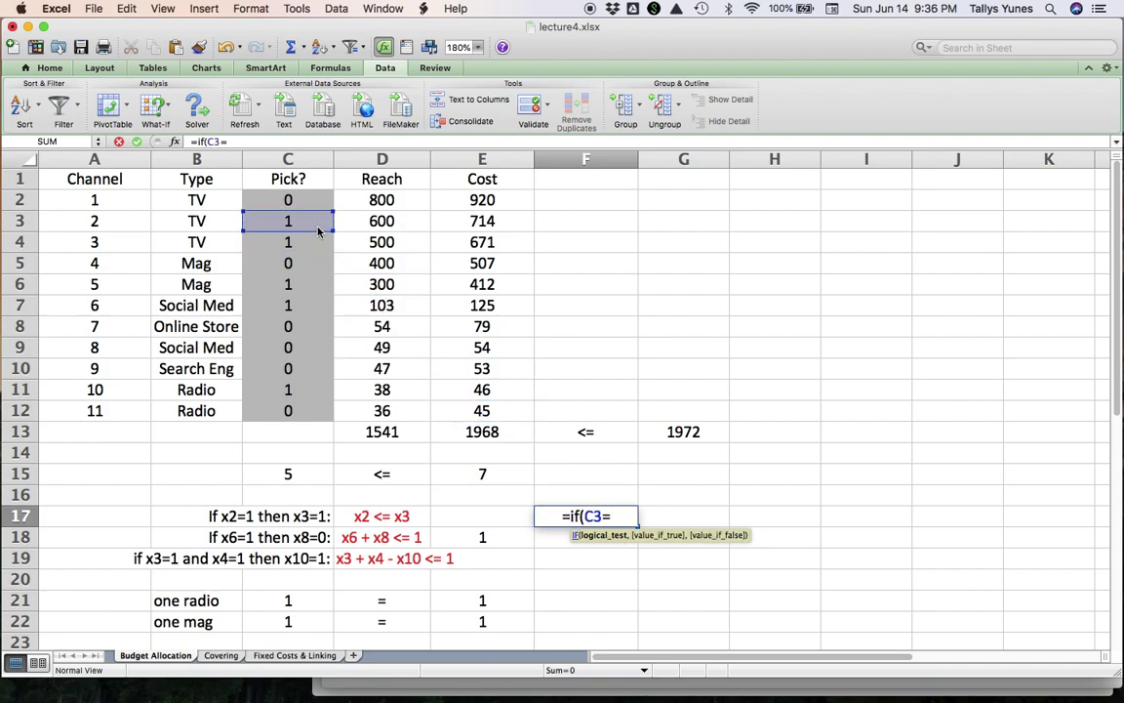
type("1")
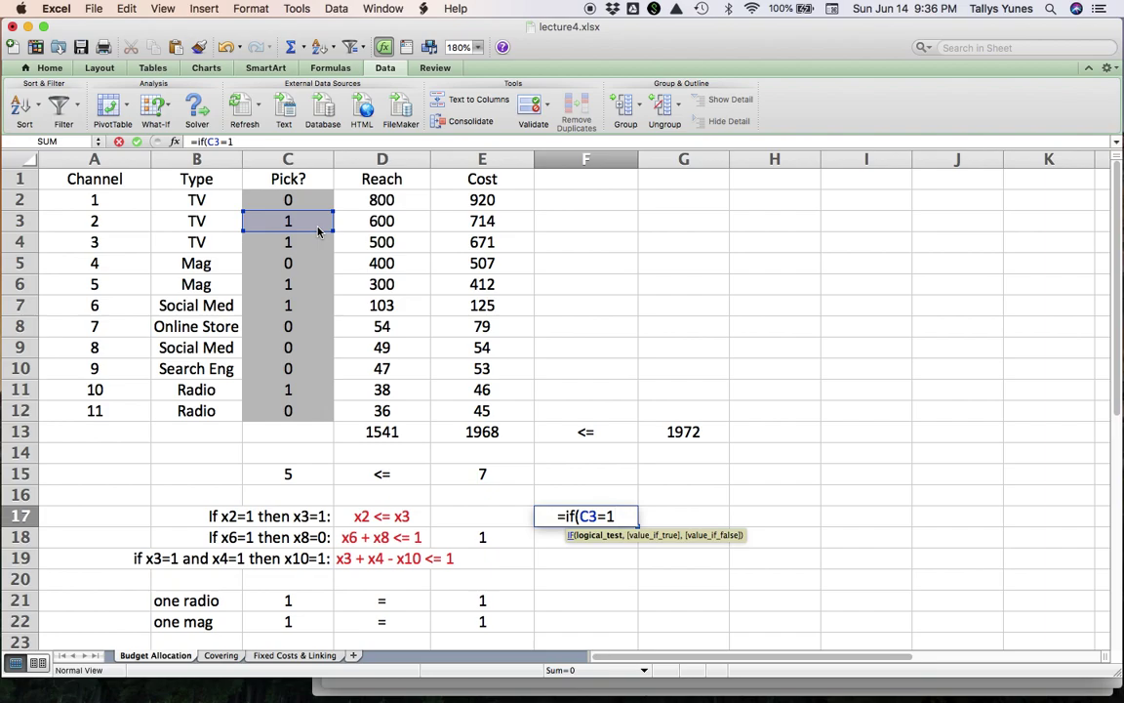
type(",")
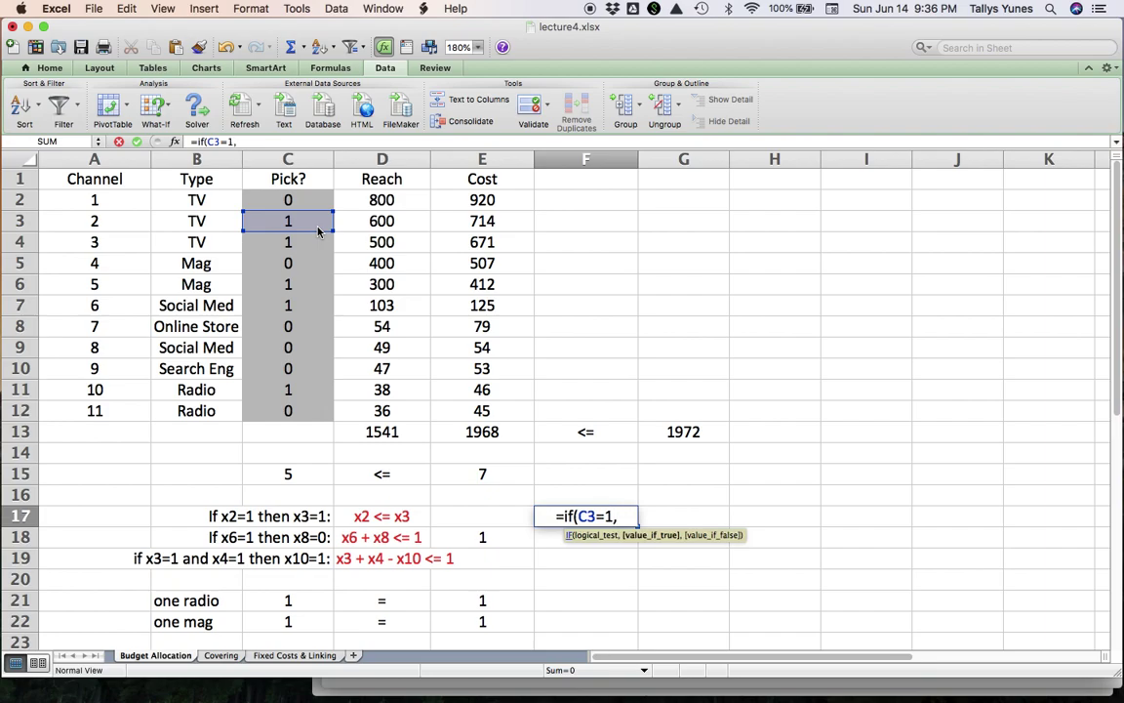
left_click(315, 243)
type("=1)")
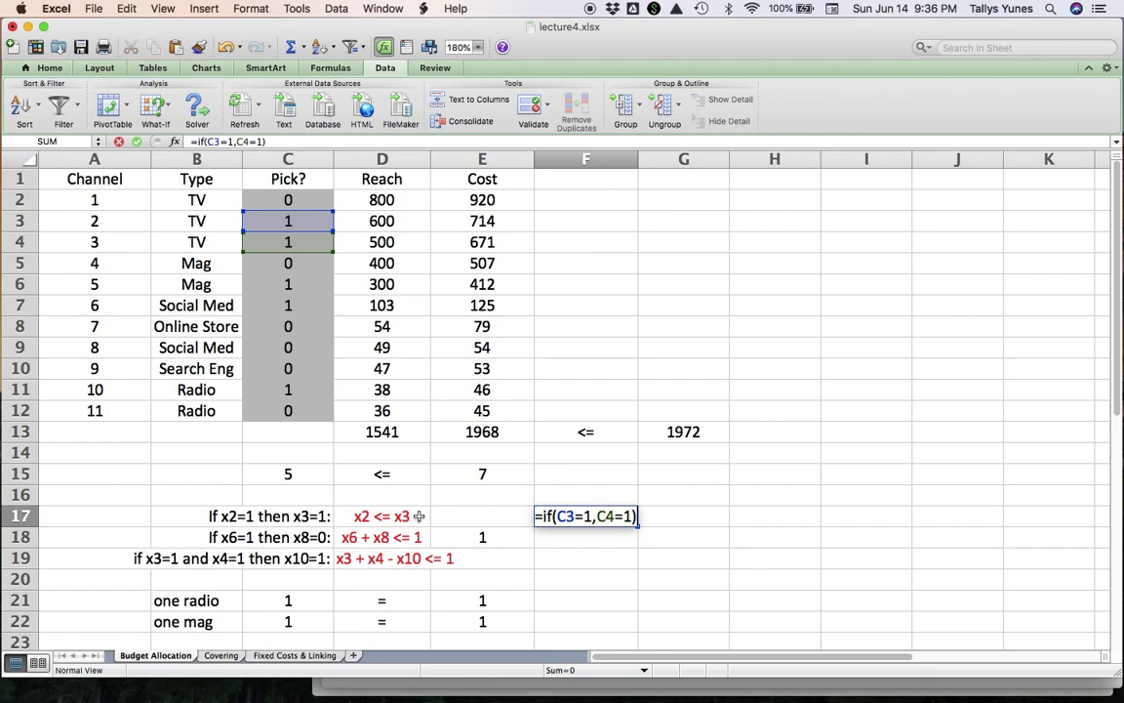
key("Return")
key("Up")
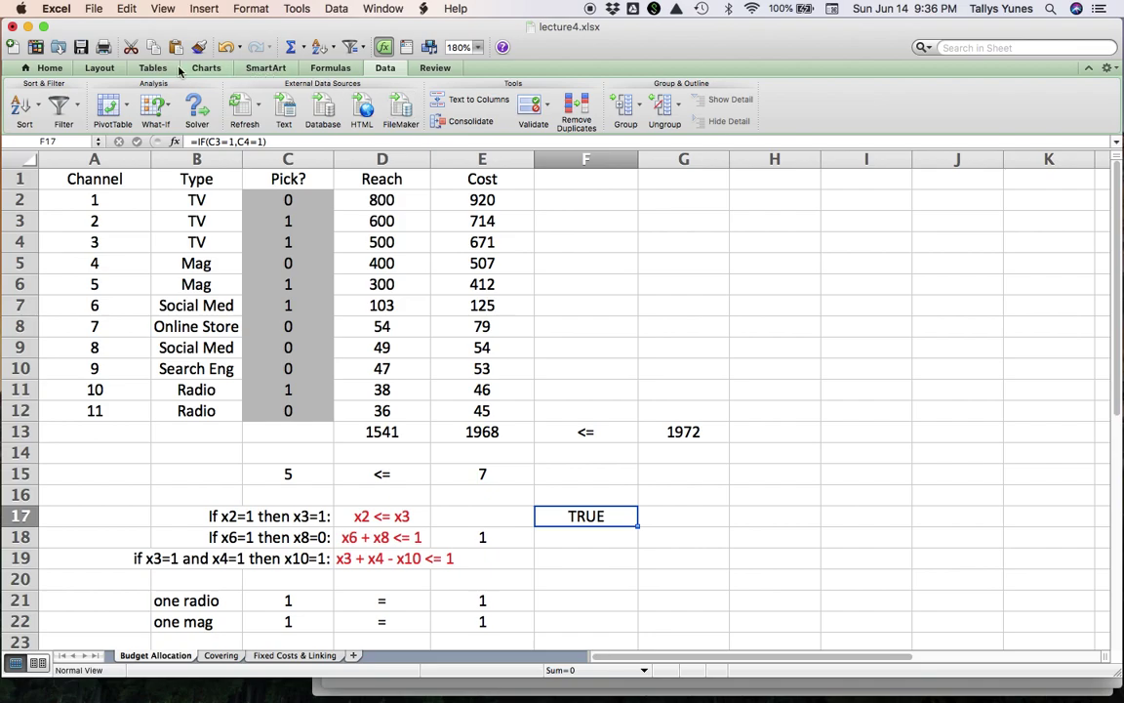
Step: Open the Solver parameters and move the dialog clear of the logical conditions to examine the model alongside them
left_click(196, 107)
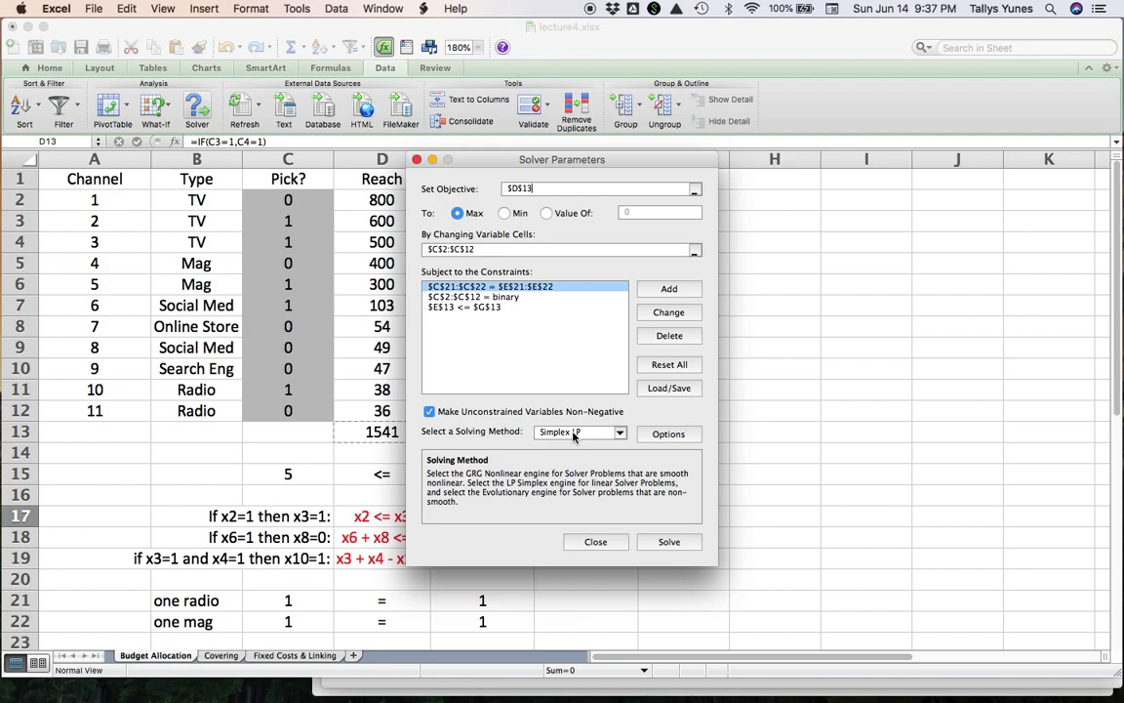
left_click_drag(502, 160, 769, 204)
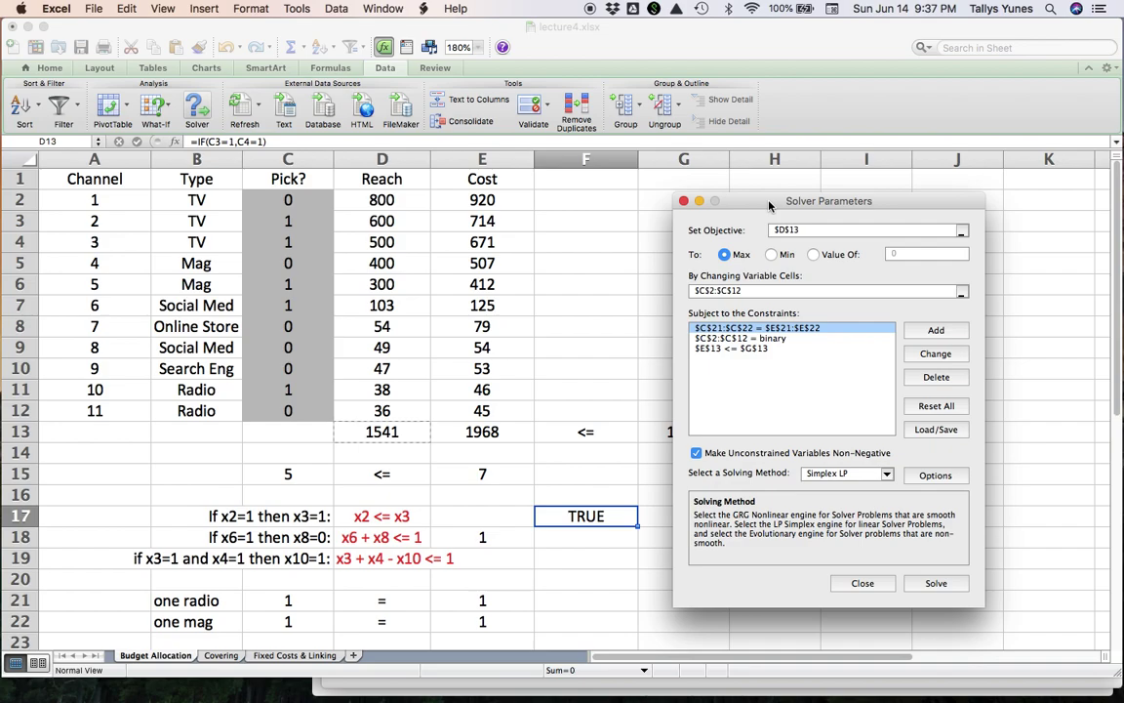
left_click(374, 516)
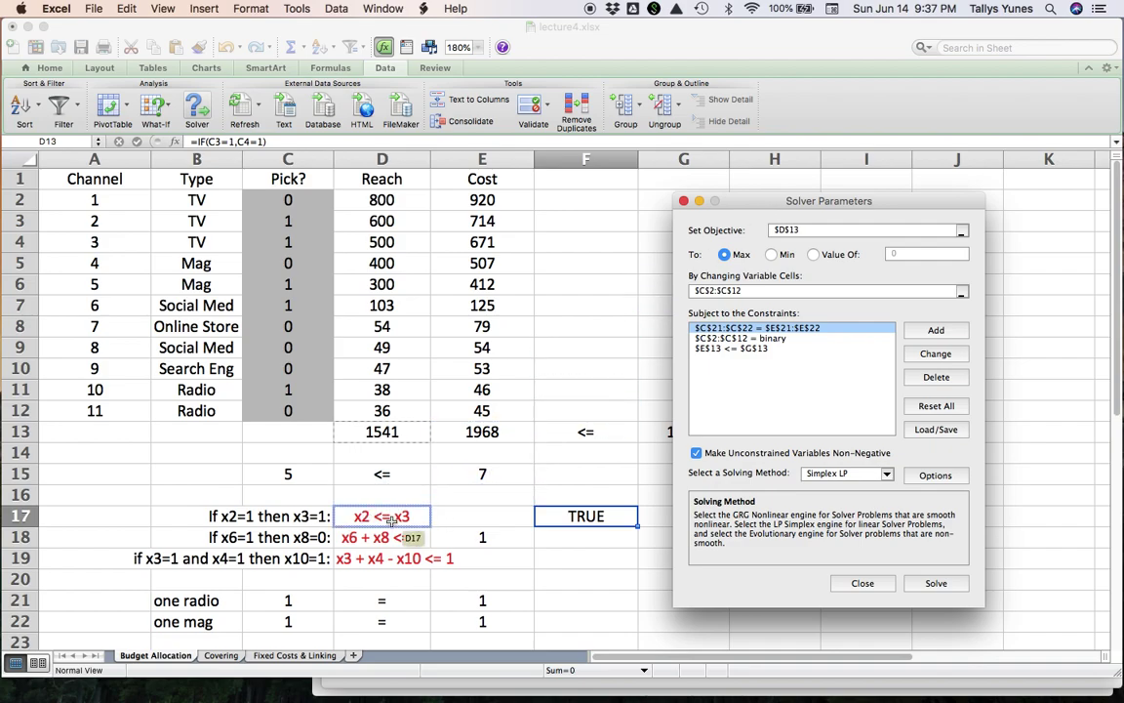